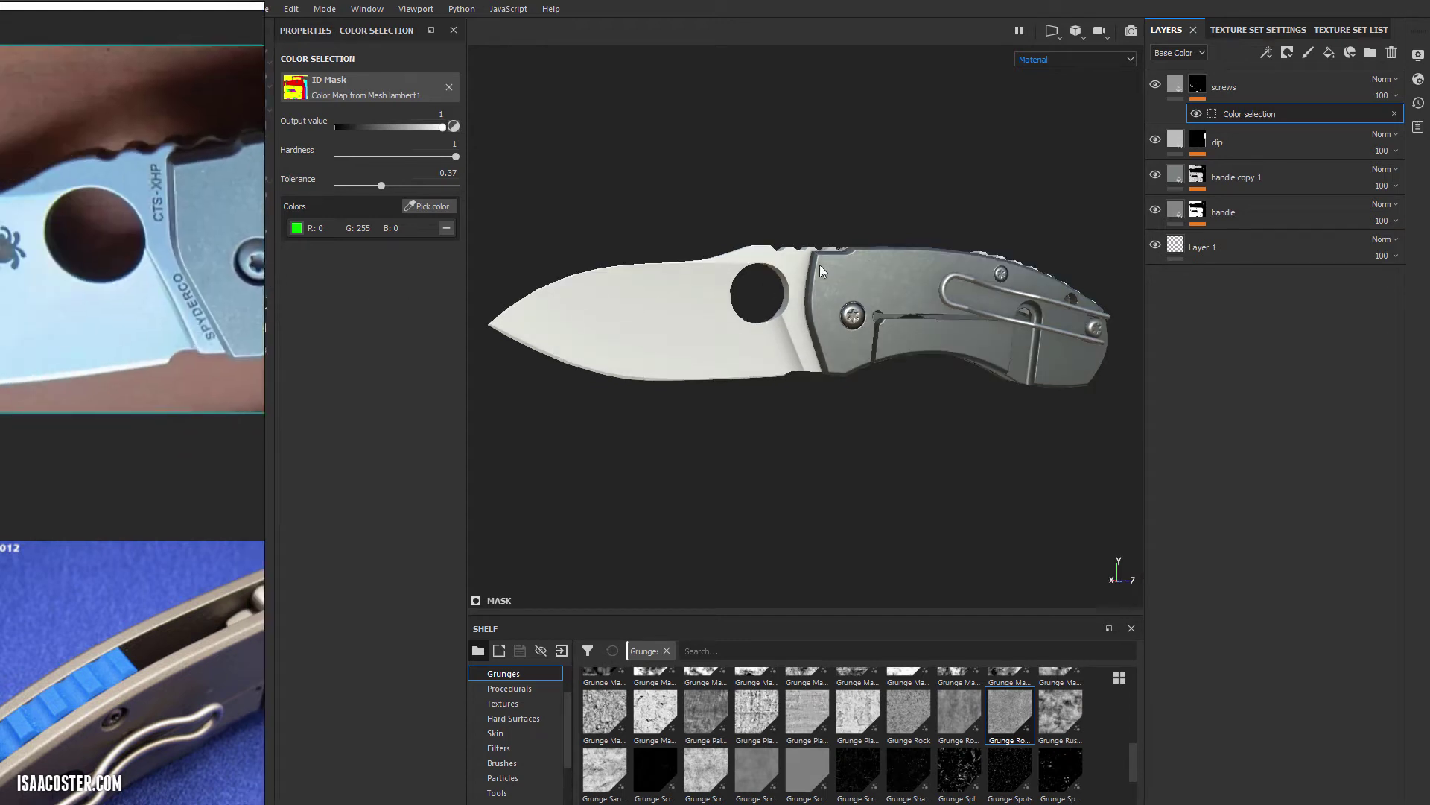
# - Add a fill layer named "blade" above the screws layer
pyautogui.click(1328, 53)
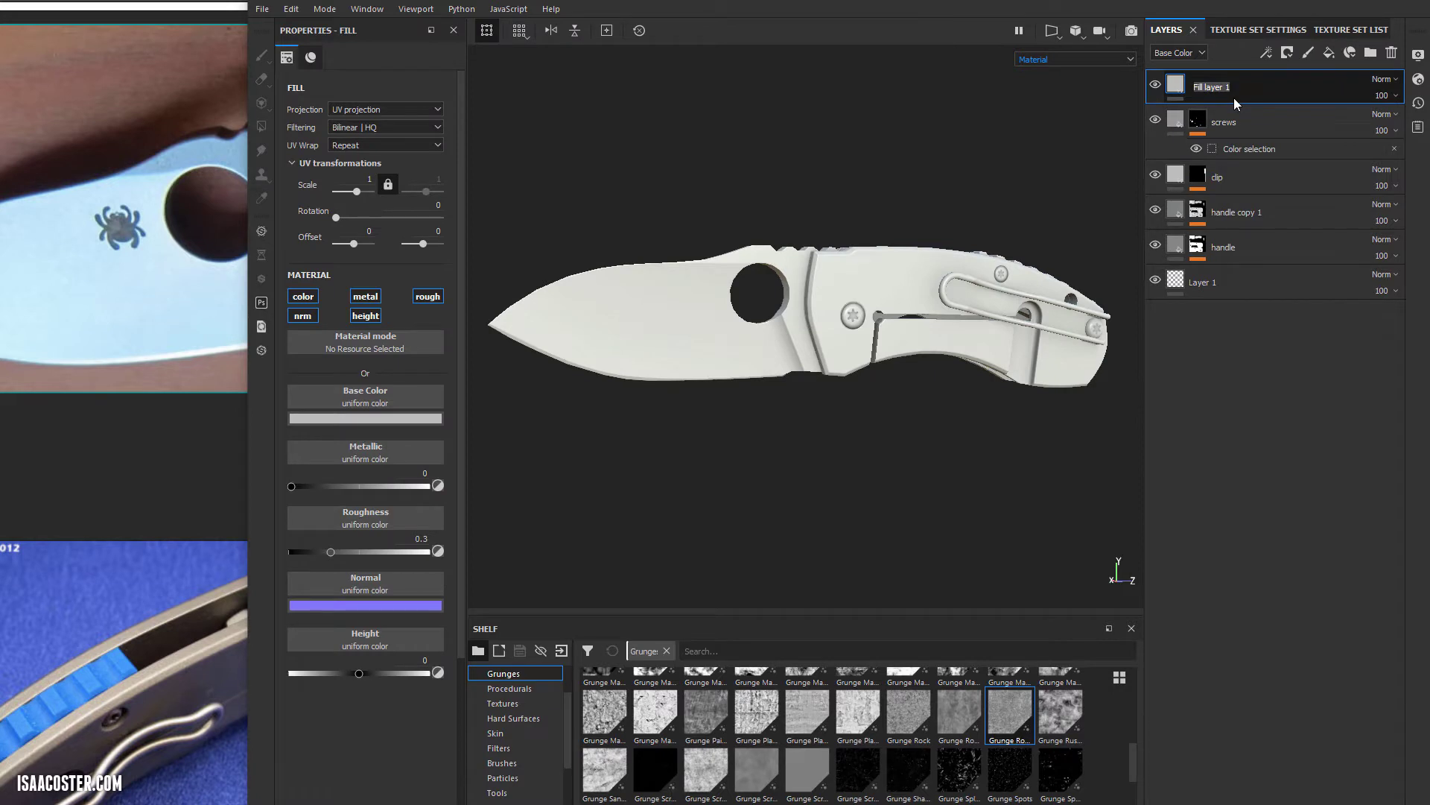
pyautogui.write('blade')
pyautogui.press('Return')
# - Mask the blade layer with a color selection using the knife blade's ID color
pyautogui.rightClick(1234, 103)
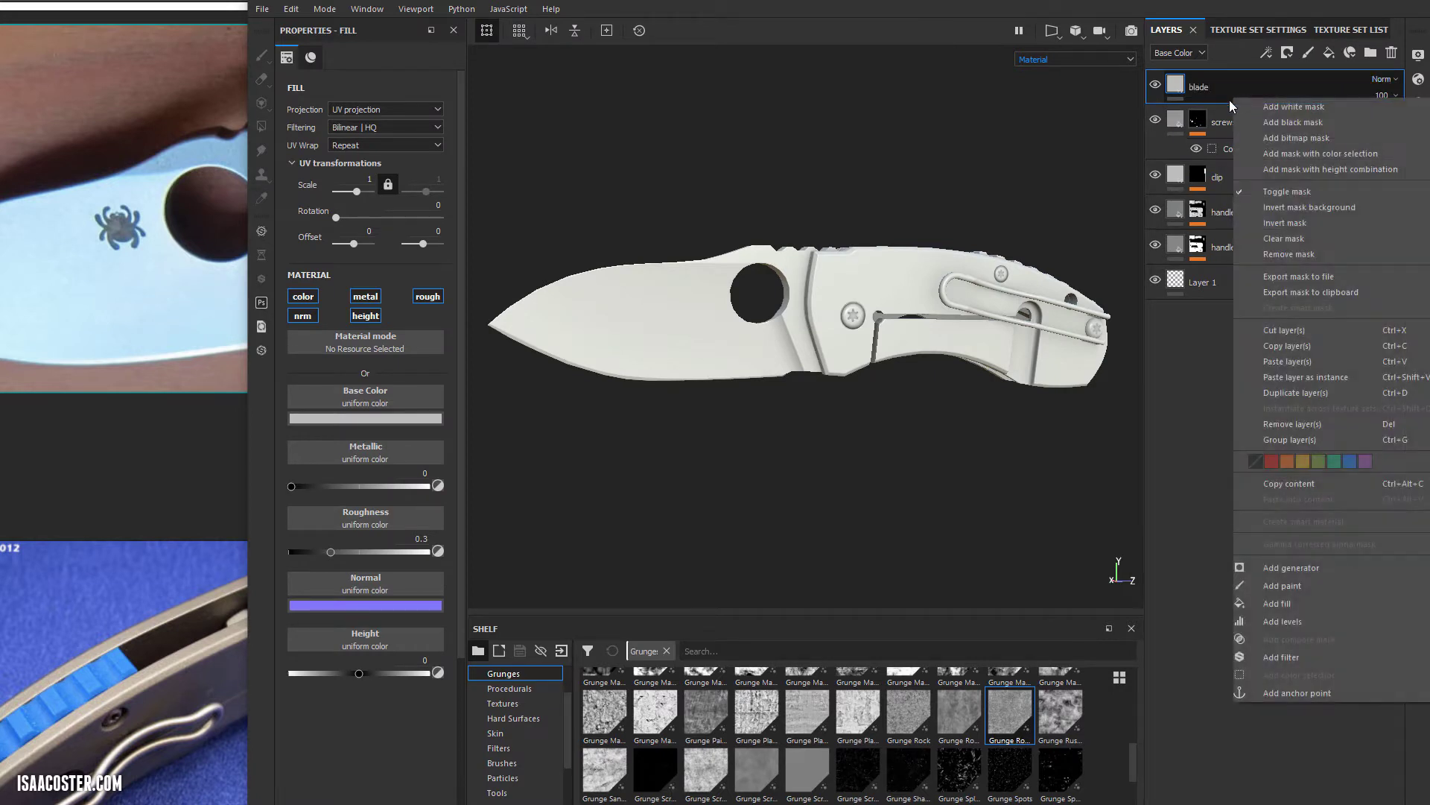
pyautogui.click(1271, 158)
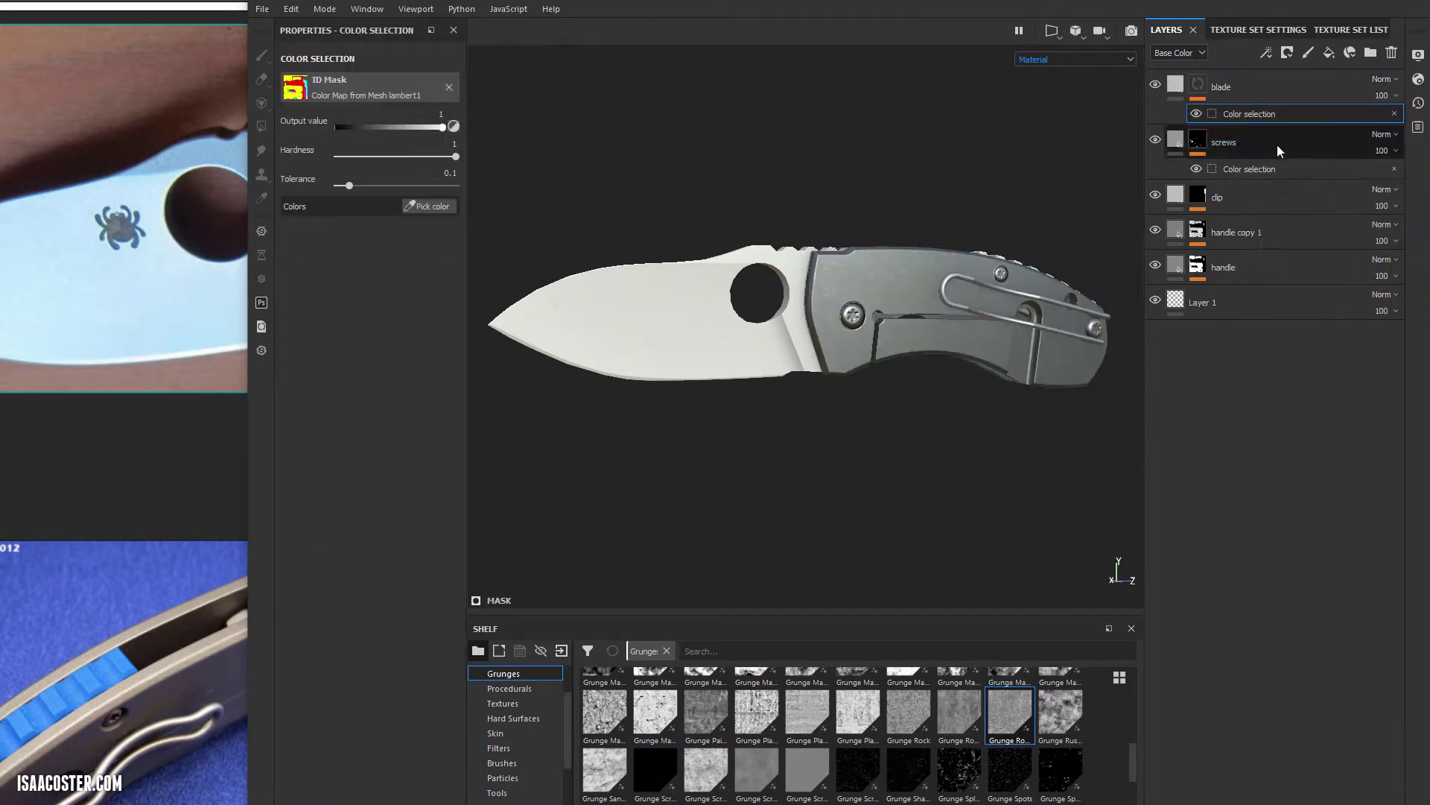
pyautogui.click(426, 206)
pyautogui.click(566, 260)
# - Set the blade layer's fill to metallic 1 and roughness about 0.46
pyautogui.keyDown('alt'); pyautogui.moveTo(694, 140); pyautogui.dragTo(821, 164, button='right'); pyautogui.keyUp('alt')
pyautogui.click(1251, 90)
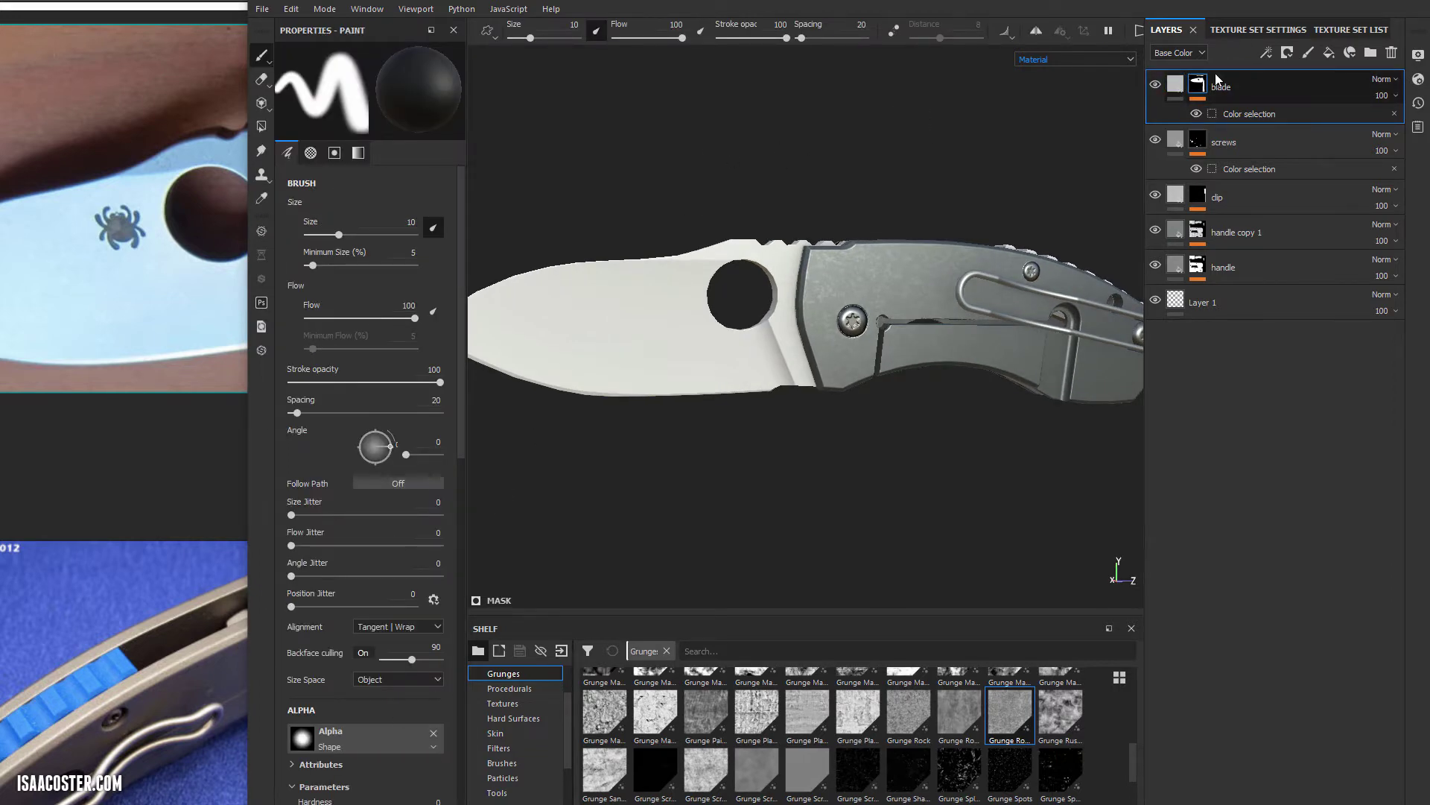
pyautogui.click(1176, 84)
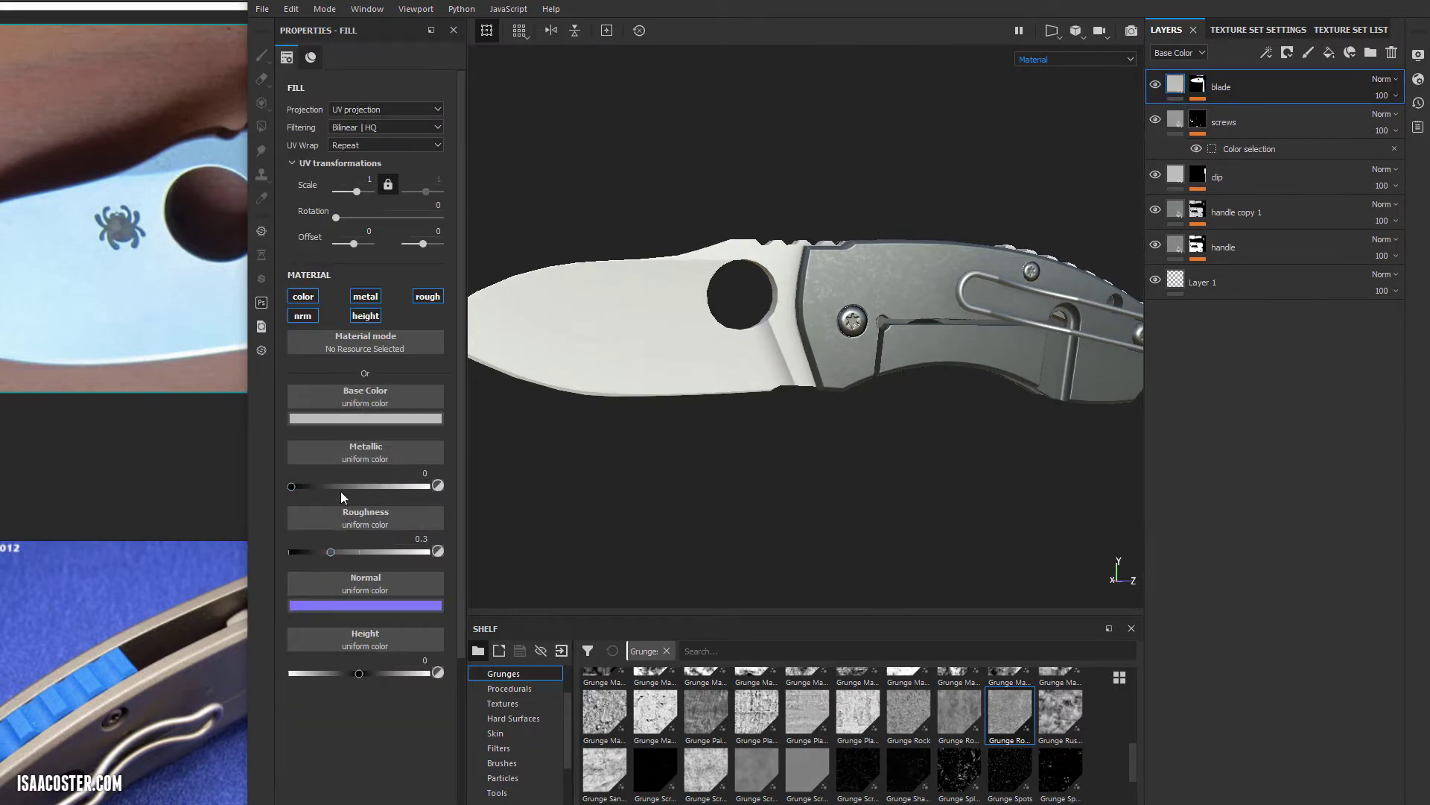
pyautogui.moveTo(346, 486); pyautogui.dragTo(478, 471)
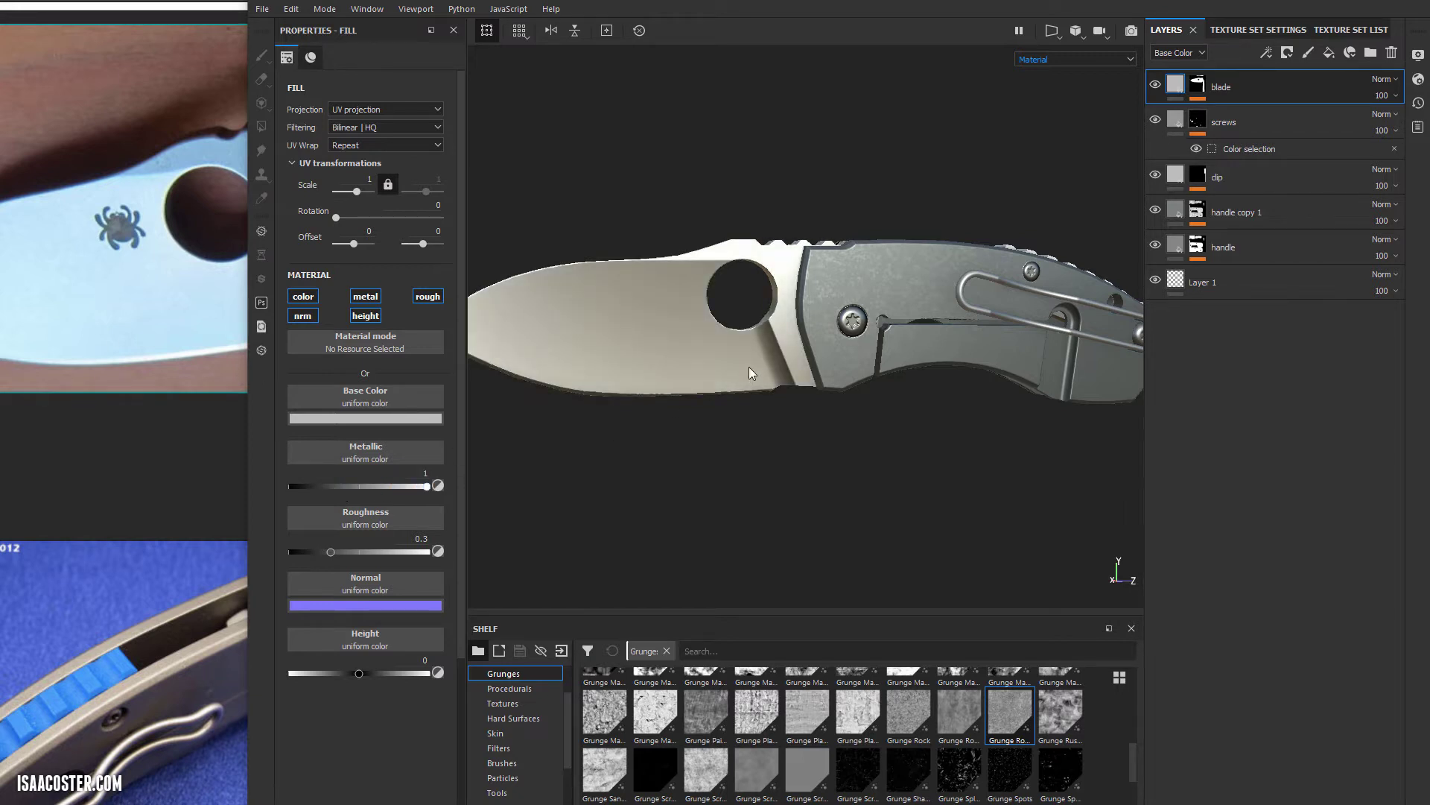
pyautogui.keyDown('alt'); pyautogui.moveTo(746, 364); pyautogui.dragTo(711, 361); pyautogui.keyUp('alt')
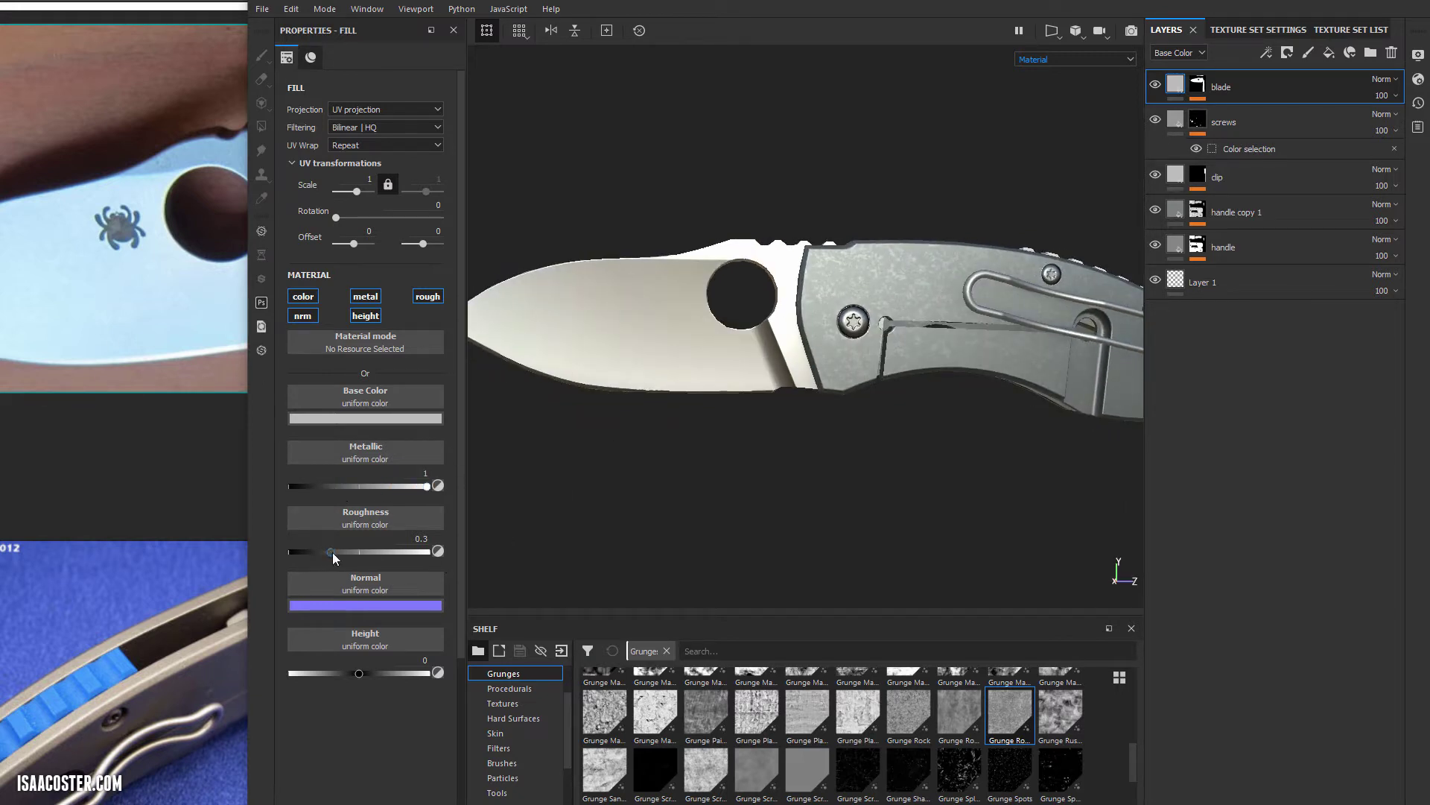
pyautogui.moveTo(332, 552); pyautogui.dragTo(354, 551)
pyautogui.keyDown('alt'); pyautogui.moveTo(736, 526); pyautogui.dragTo(838, 514); pyautogui.keyUp('alt')
pyautogui.scroll(-2, 195, 298)
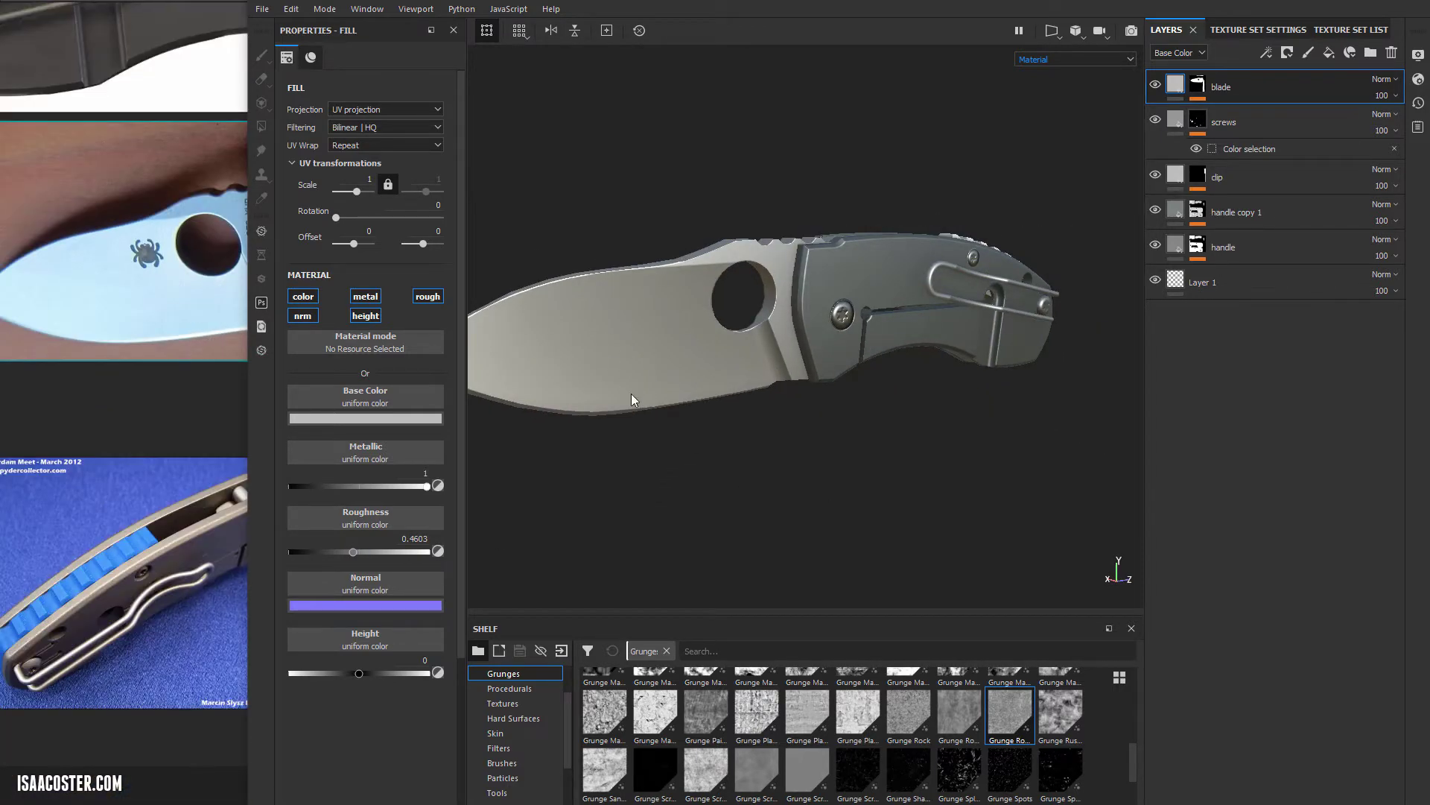
# - Set the blade fill's base color to a light bluish grey with a hue of about 0.6, matching the reference photo
pyautogui.moveTo(687, 415)
pyautogui.keyDown('alt'); pyautogui.mouseDown()
pyautogui.moveTo(655, 195)
pyautogui.moveTo(686, 419)
pyautogui.mouseUp(); pyautogui.keyUp('alt')
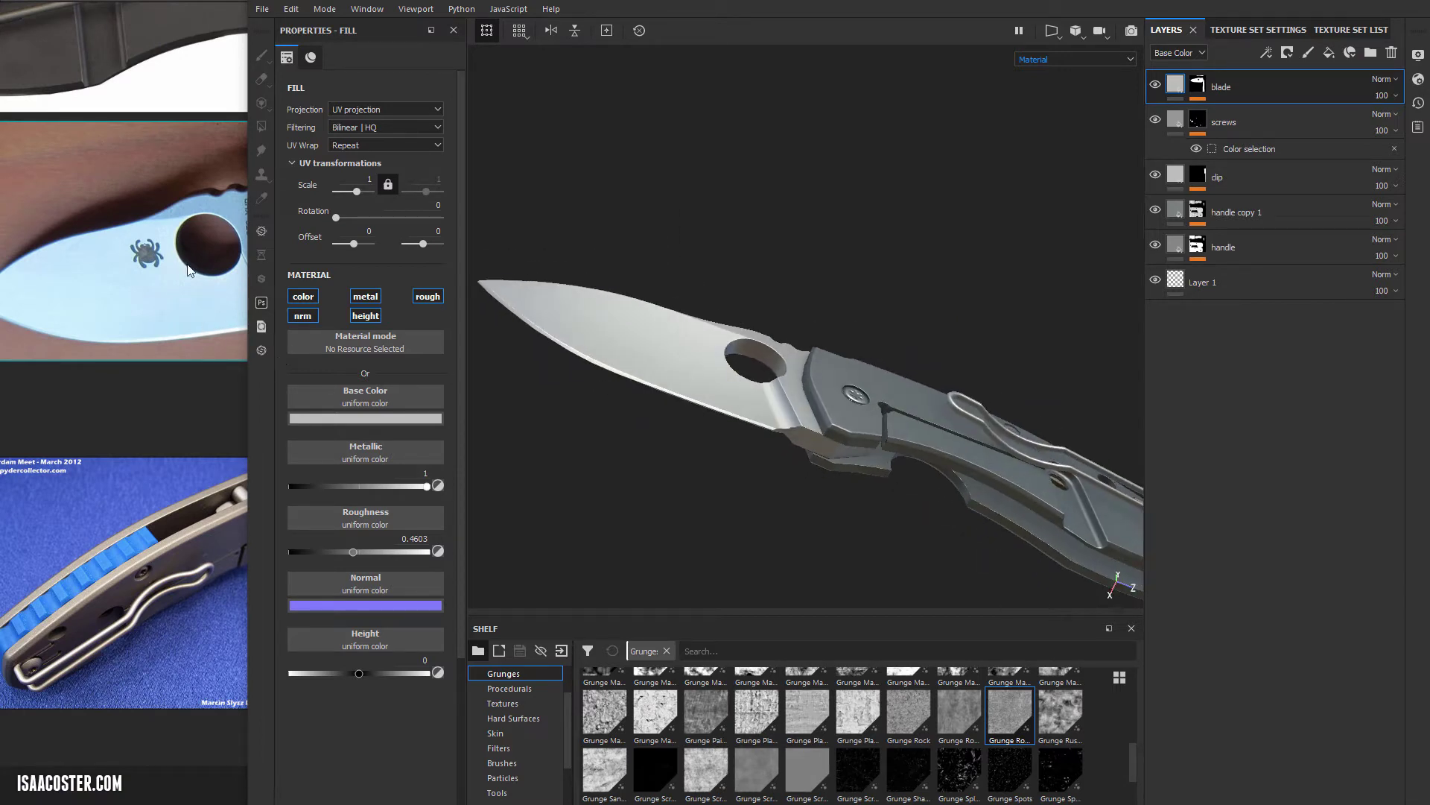
pyautogui.press('alt')
pyautogui.click(184, 311)
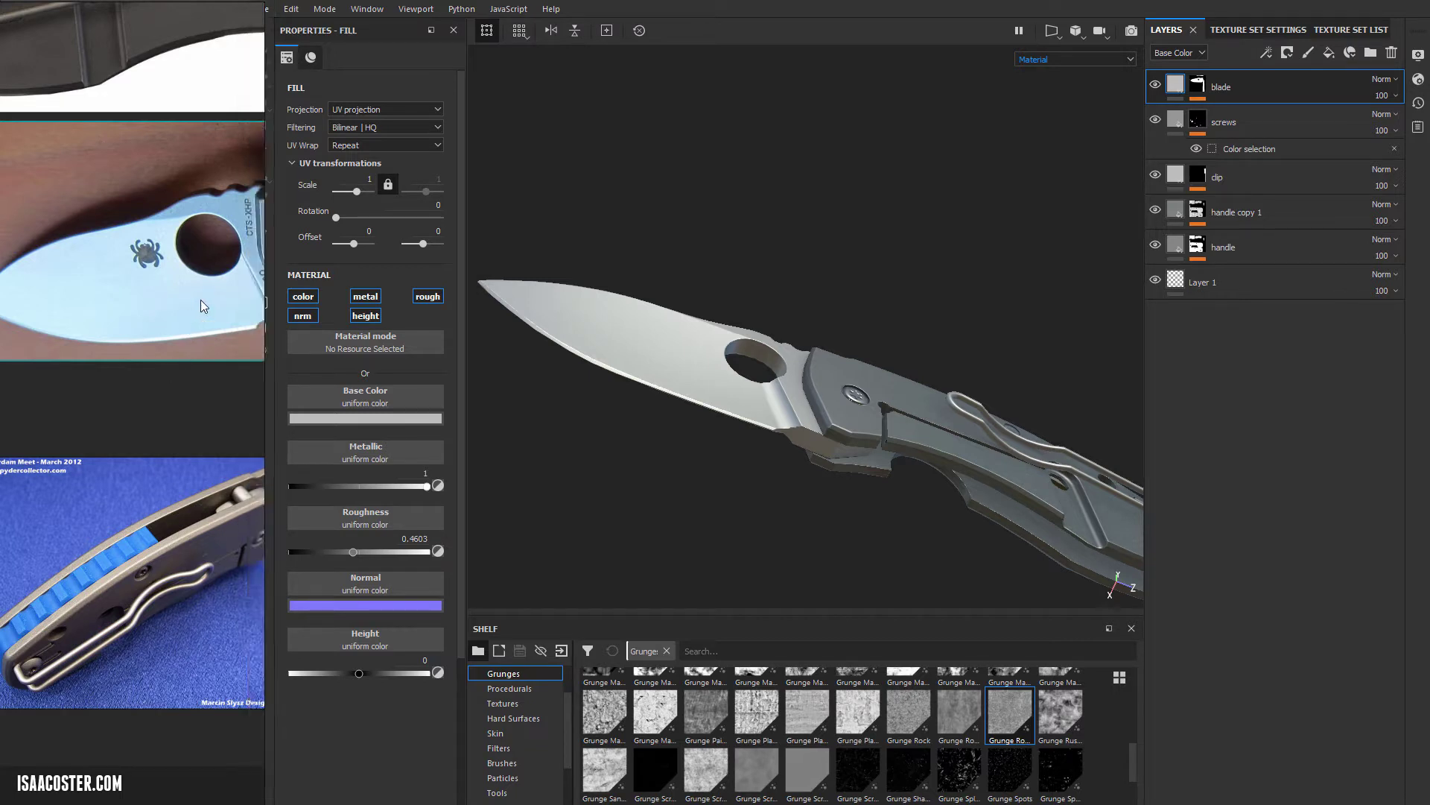
pyautogui.moveTo(656, 422)
pyautogui.keyDown('alt'); pyautogui.mouseDown()
pyautogui.moveTo(638, 533)
pyautogui.moveTo(680, 546)
pyautogui.moveTo(641, 418)
pyautogui.moveTo(775, 421)
pyautogui.mouseUp(); pyautogui.keyUp('alt')
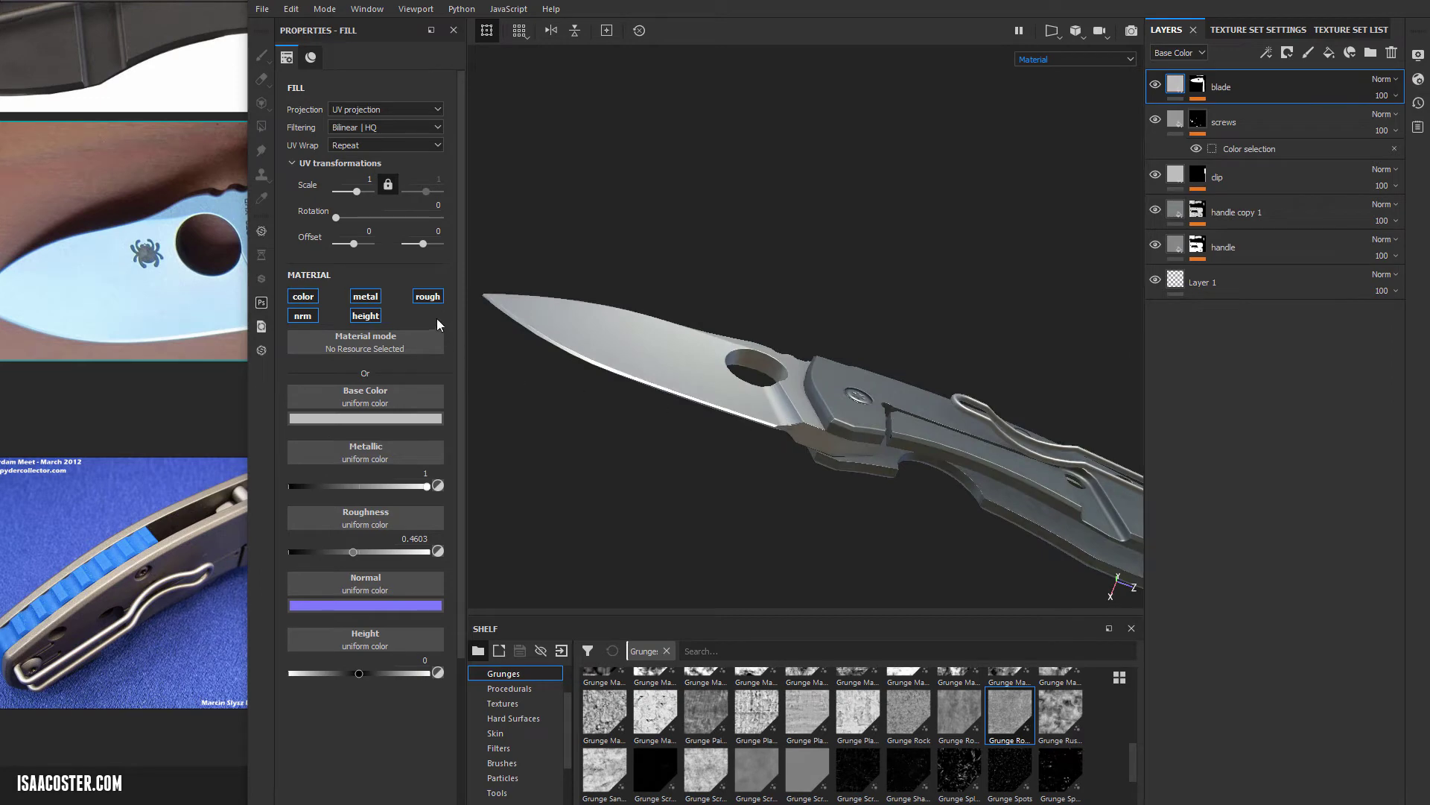
pyautogui.keyDown('alt'); pyautogui.moveTo(614, 382); pyautogui.dragTo(697, 537); pyautogui.keyUp('alt')
pyautogui.scroll(6, 680, 324)
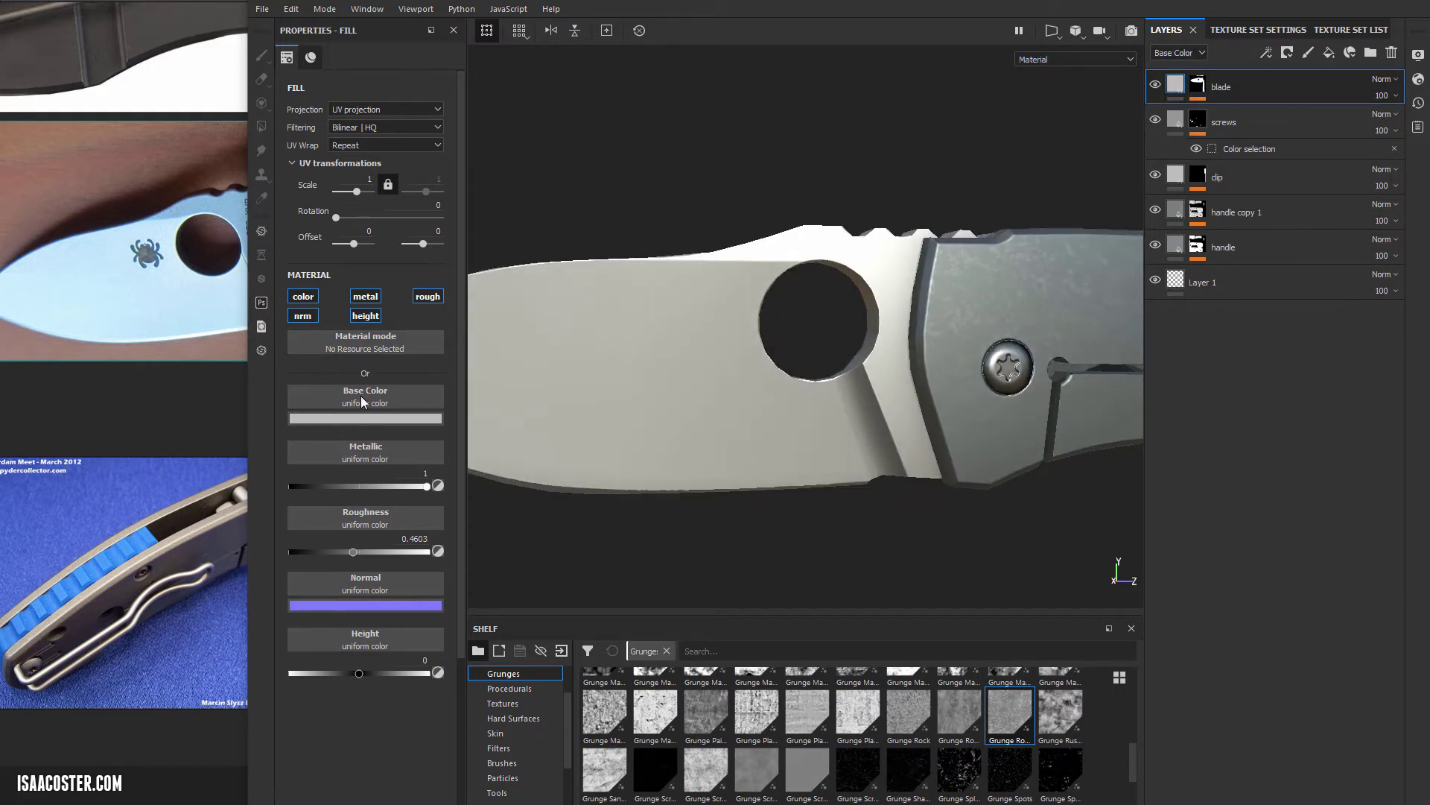
pyautogui.click(357, 418)
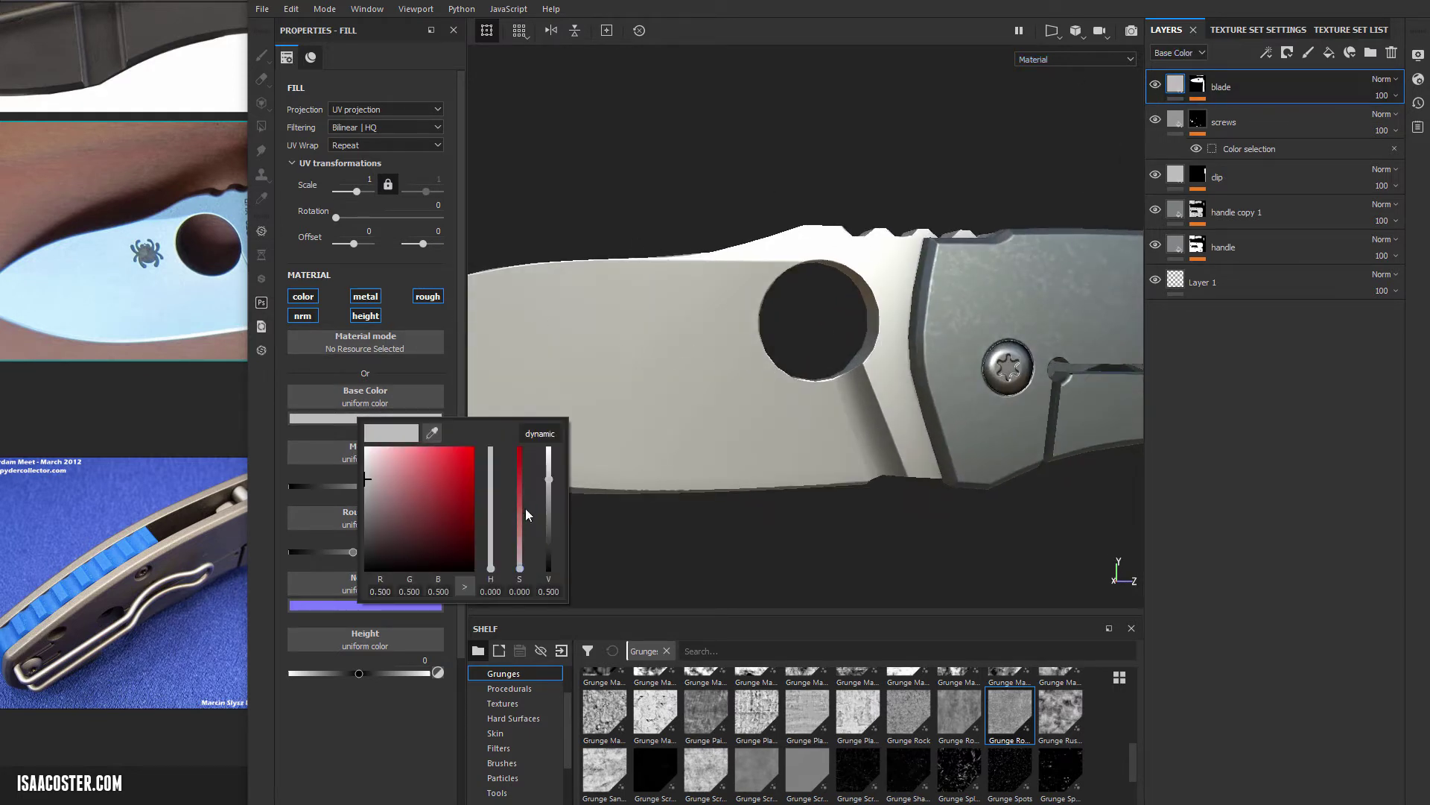
pyautogui.moveTo(552, 517); pyautogui.dragTo(534, 461)
pyautogui.click(491, 511)
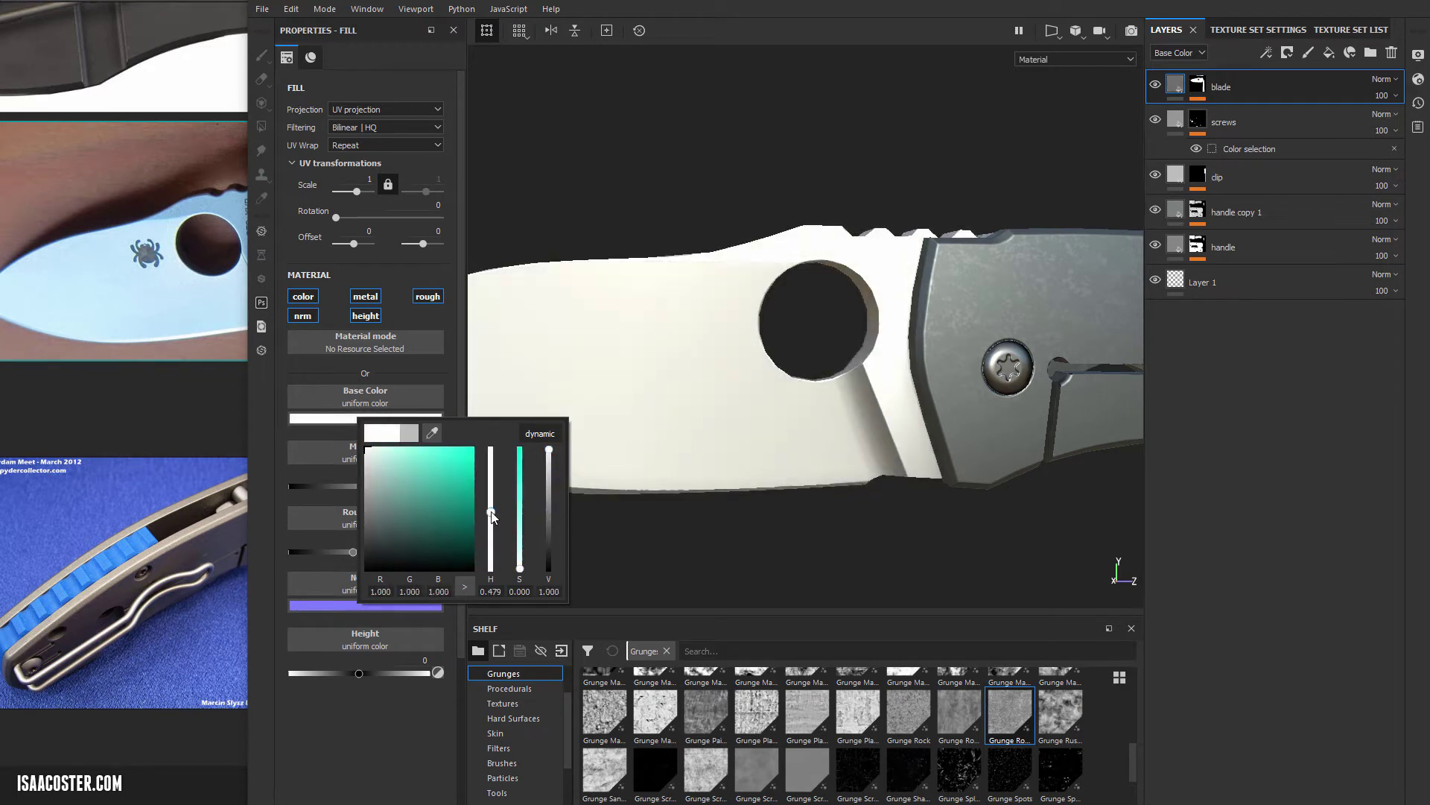
pyautogui.moveTo(493, 521); pyautogui.dragTo(484, 500)
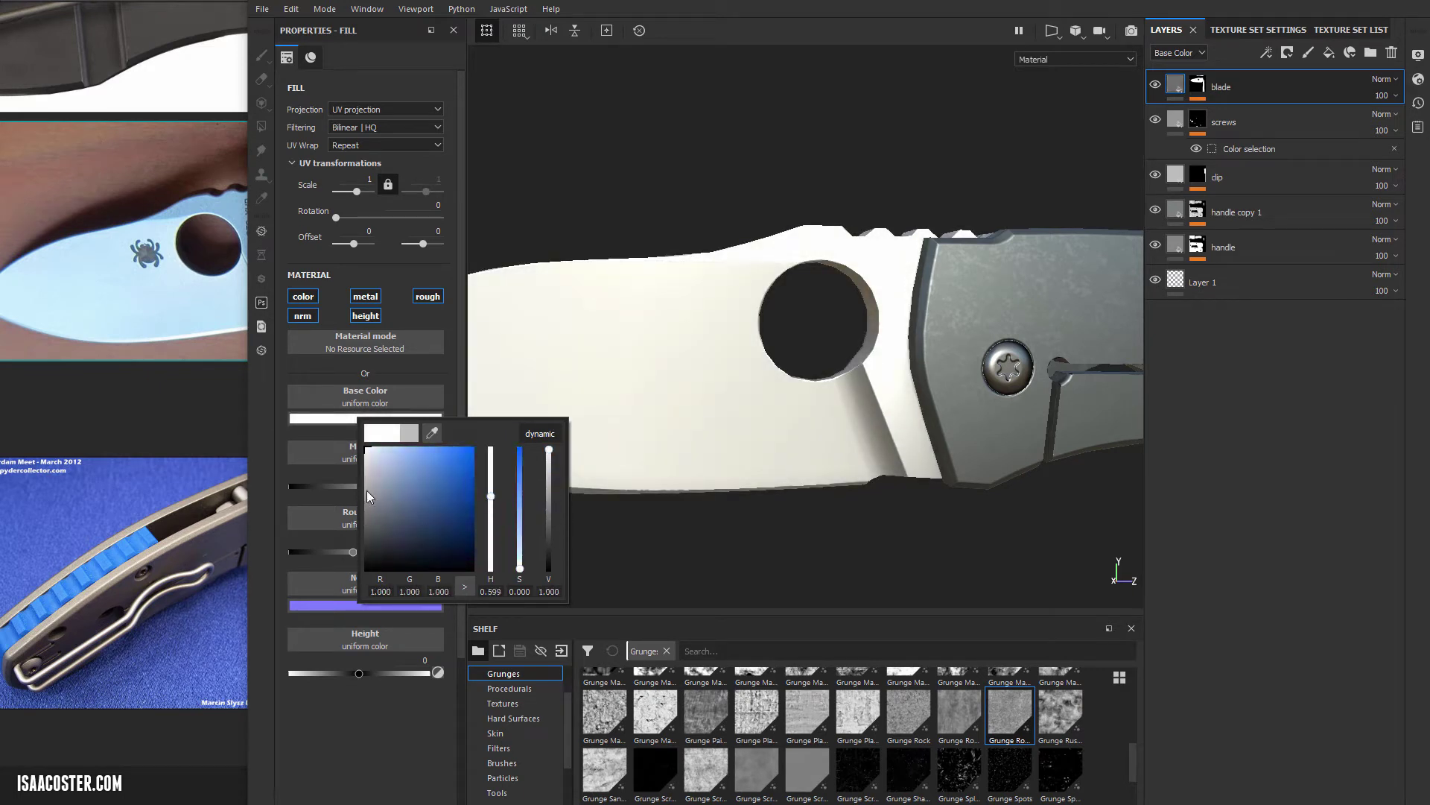
pyautogui.moveTo(368, 490)
pyautogui.mouseDown()
pyautogui.moveTo(360, 506)
pyautogui.moveTo(371, 489)
pyautogui.mouseUp()
pyautogui.keyDown('alt'); pyautogui.moveTo(824, 355); pyautogui.dragTo(731, 275); pyautogui.keyUp('alt')
pyautogui.moveTo(558, 302)
pyautogui.keyDown('alt'); pyautogui.mouseDown()
pyautogui.moveTo(670, 310)
pyautogui.moveTo(897, 255)
pyautogui.mouseUp(); pyautogui.keyUp('alt')
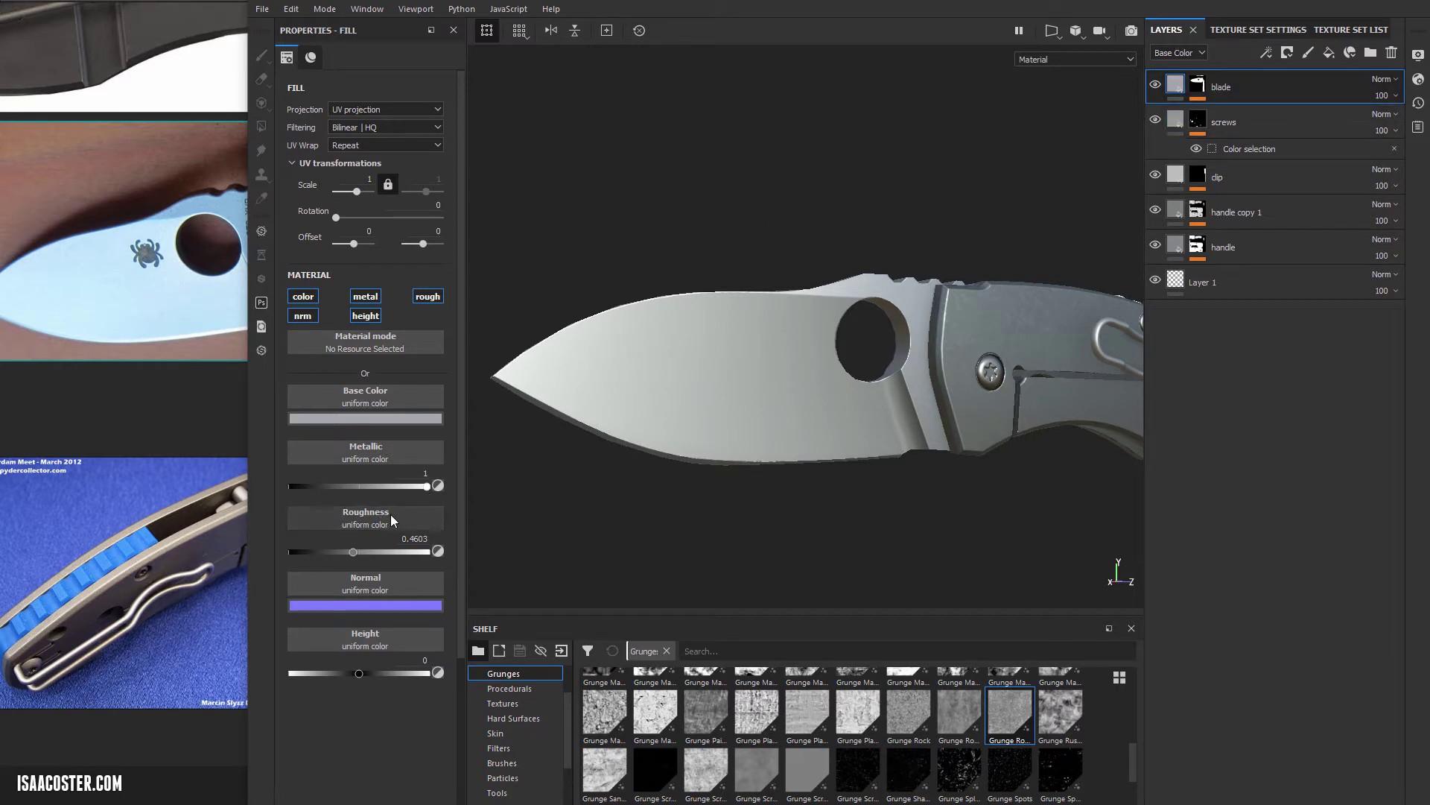
# - Add a fill layer named "blade_roughness" above the blade layer
pyautogui.click(1329, 51)
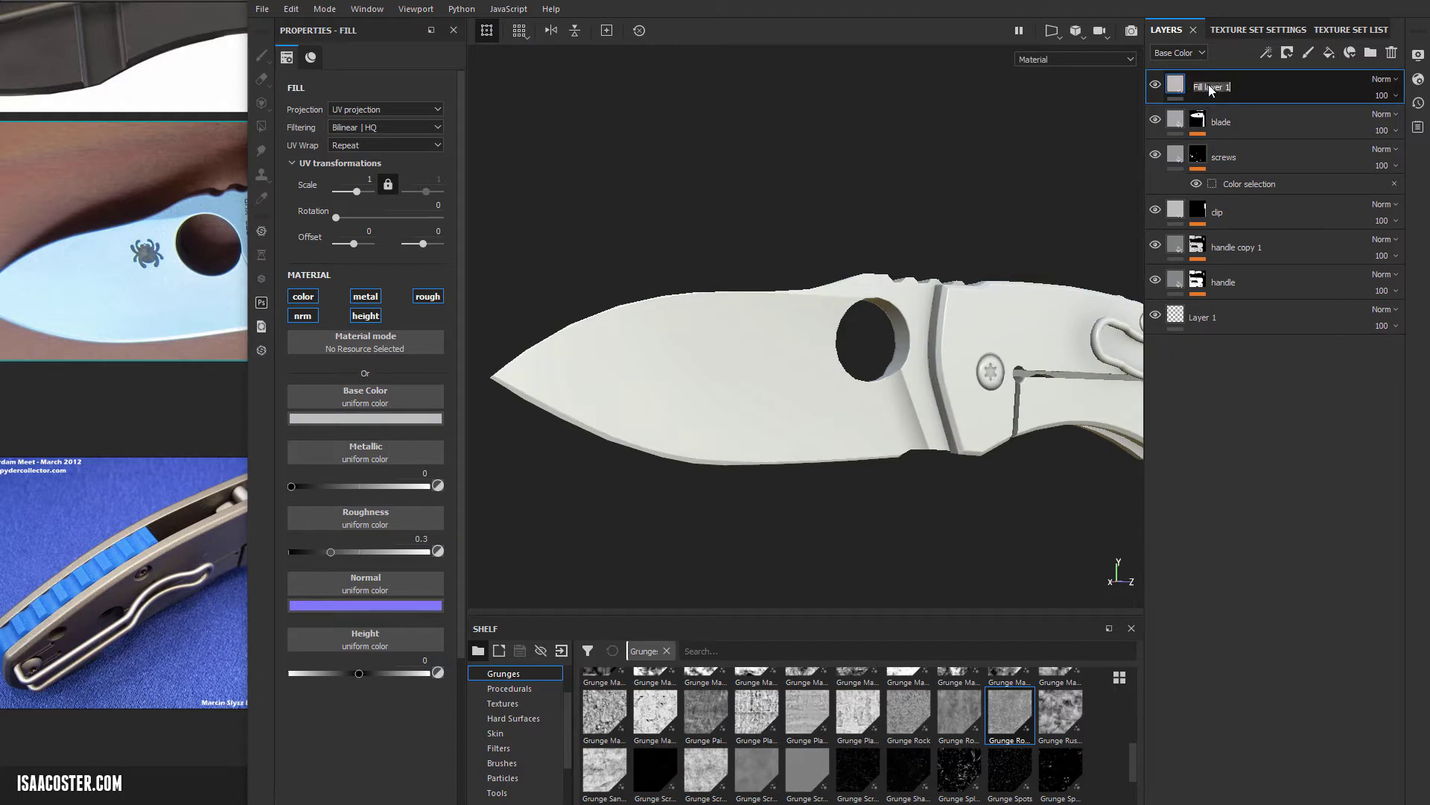
pyautogui.write('blade_roughness')
pyautogui.press('Return')
# - Mask the blade_roughness layer with a color selection using the blade's red ID color
pyautogui.rightClick(1283, 88)
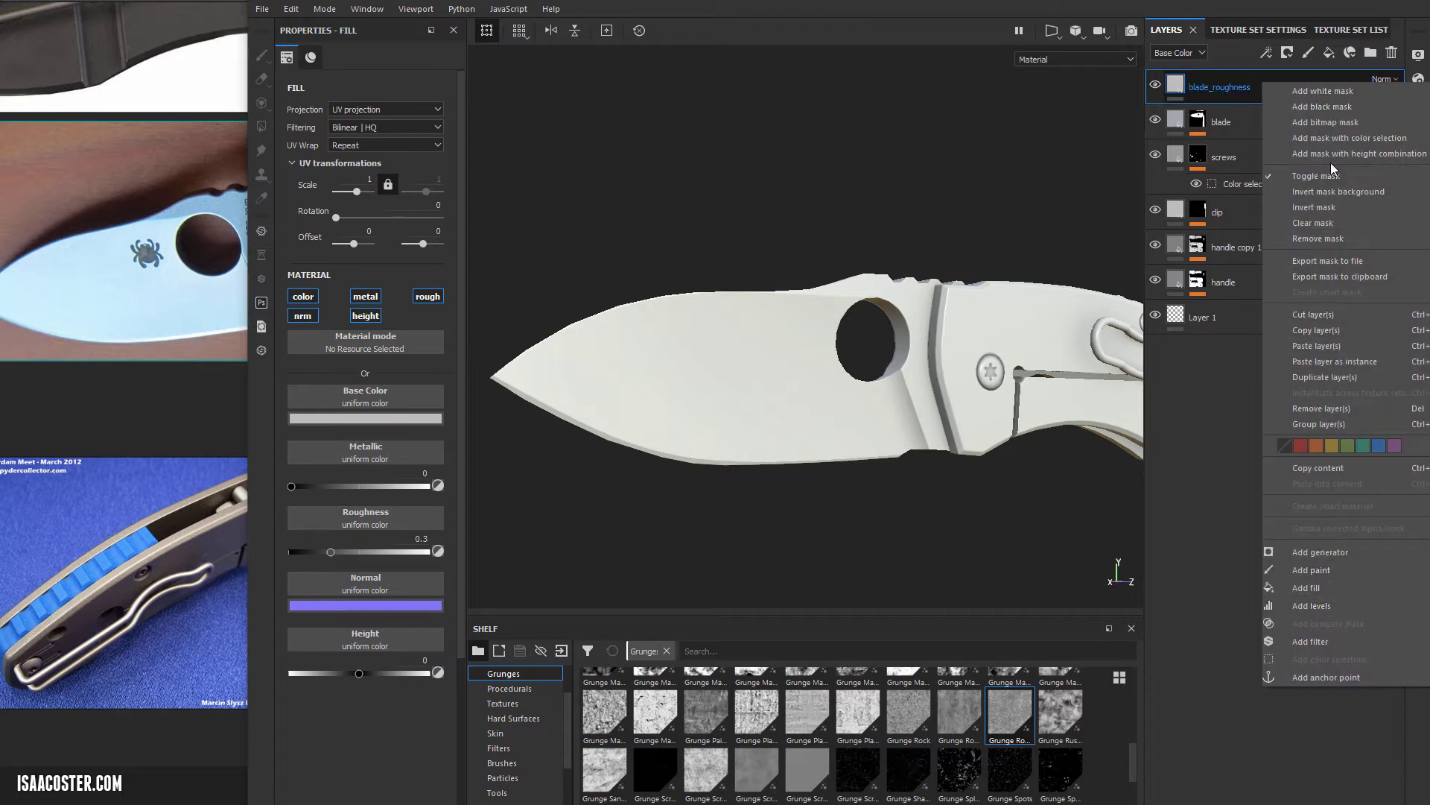
pyautogui.click(1334, 138)
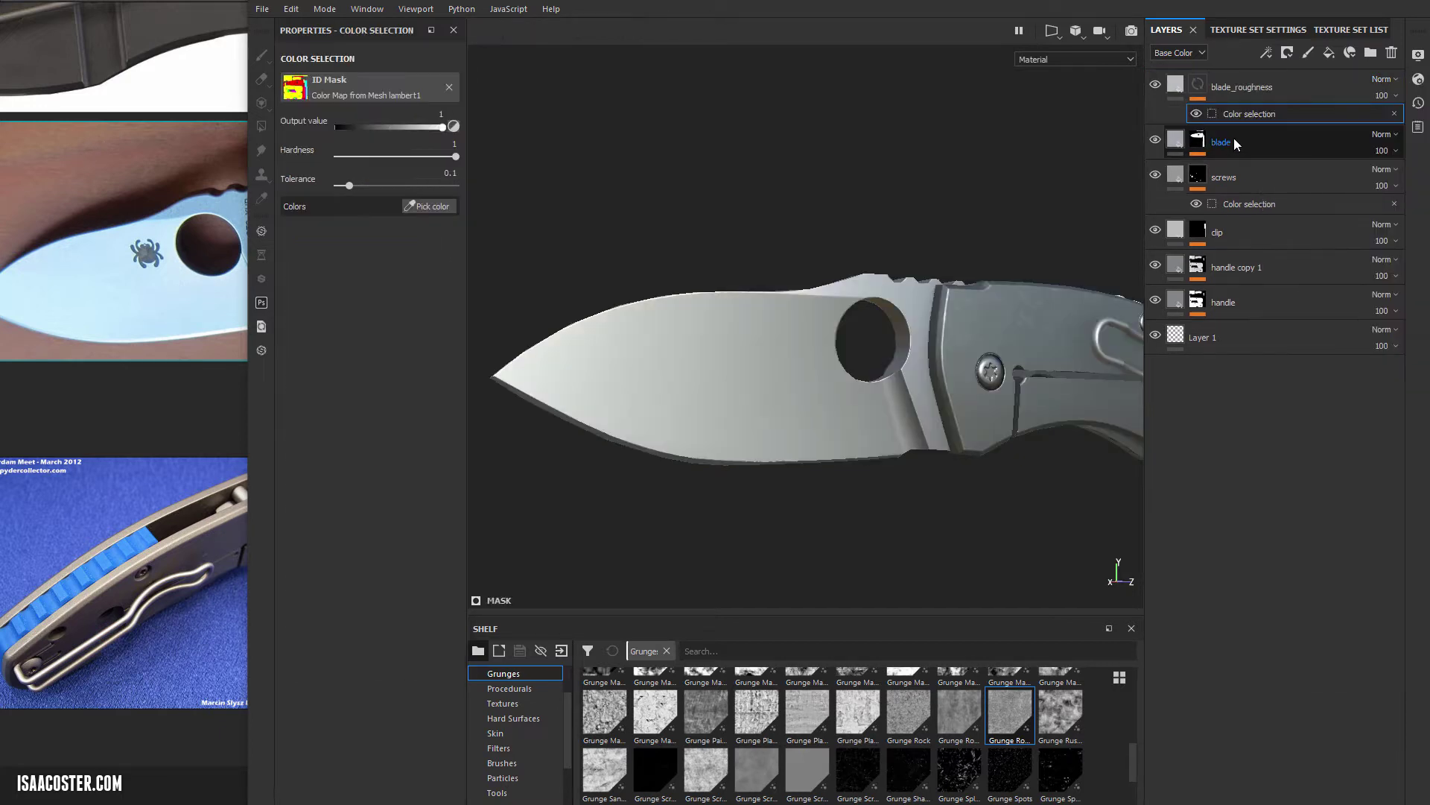
pyautogui.click(423, 209)
pyautogui.click(775, 328)
# - Disable the color, metal, normal and height channels of the blade_roughness fill, keeping only roughness
pyautogui.click(1200, 90)
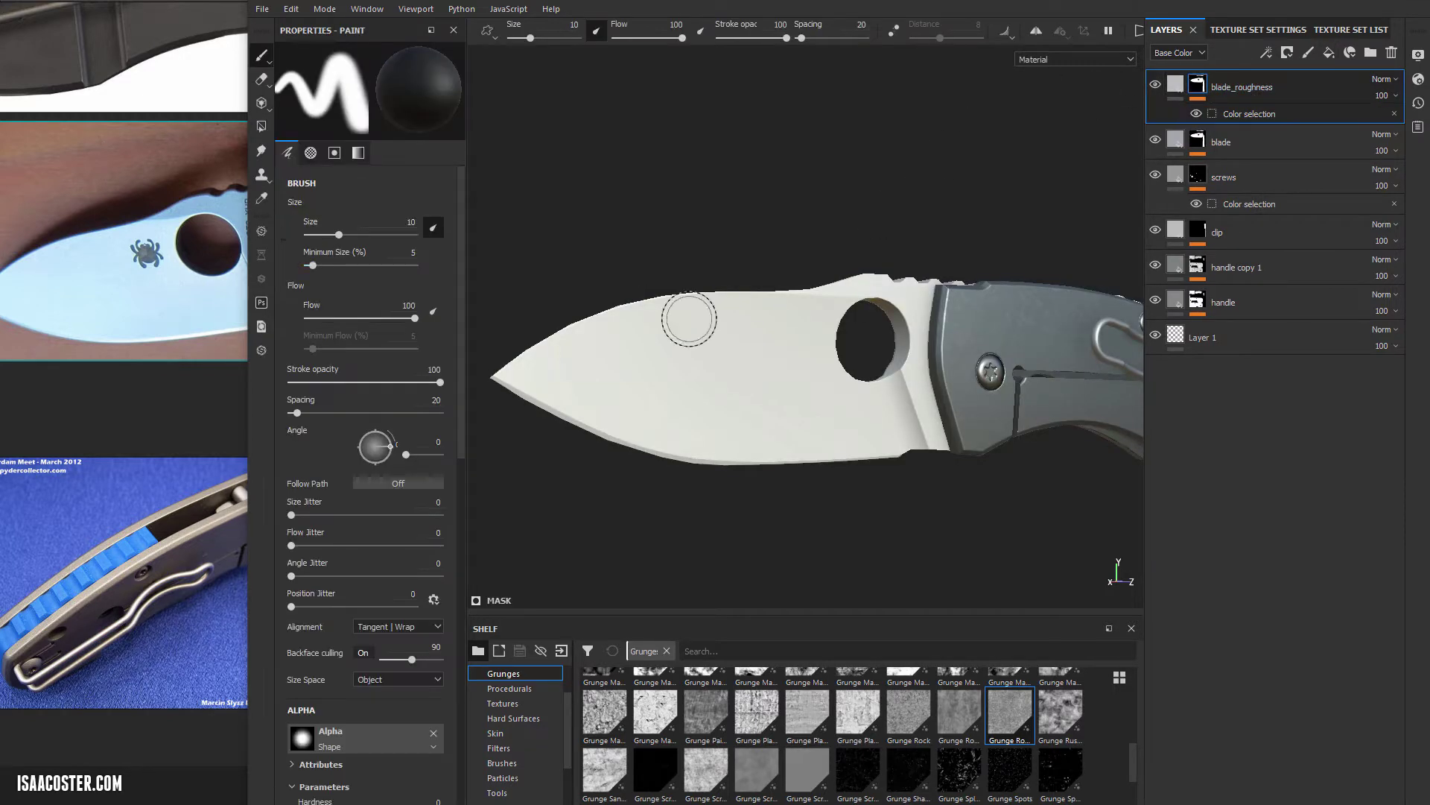
pyautogui.click(1176, 85)
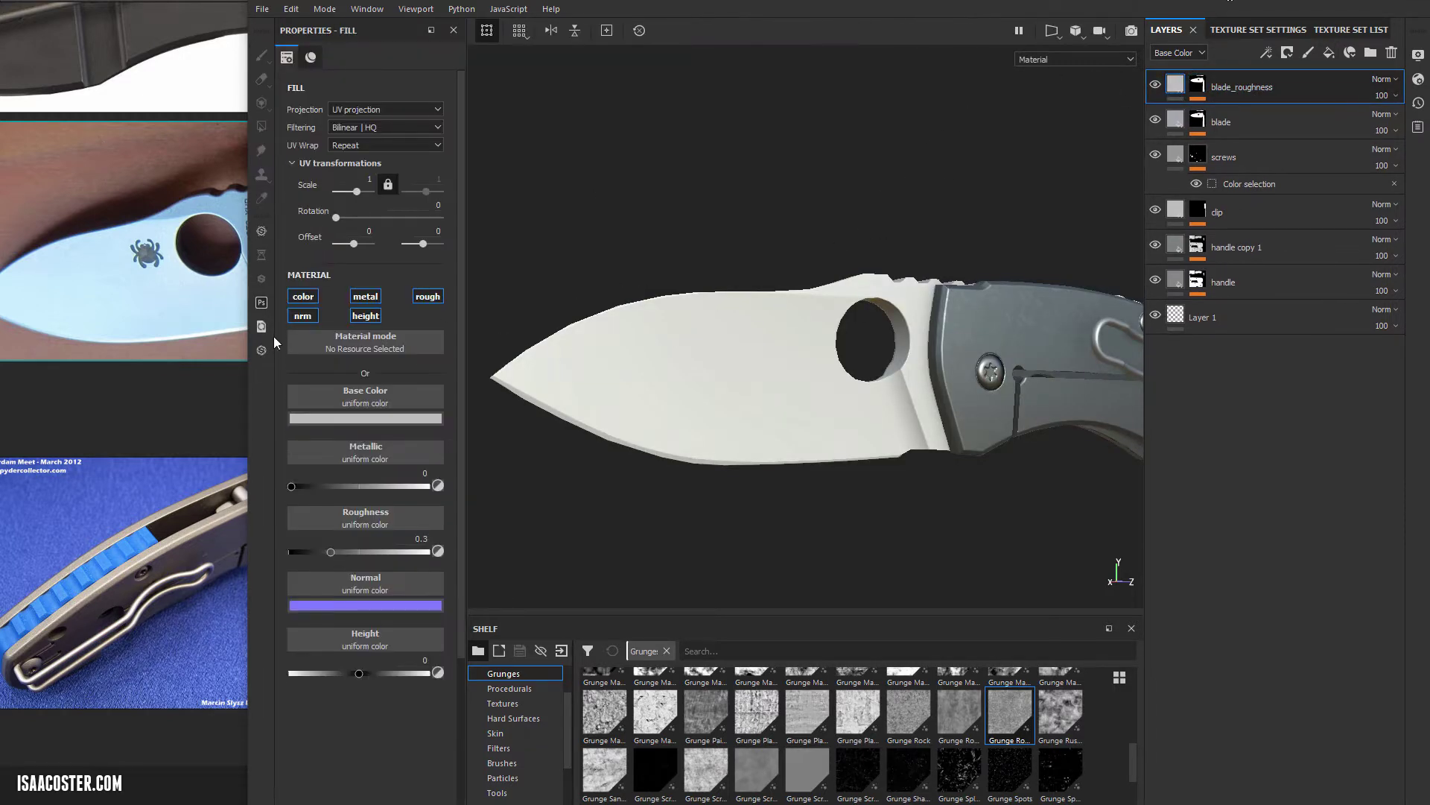
pyautogui.click(302, 314)
pyautogui.click(300, 296)
pyautogui.click(362, 297)
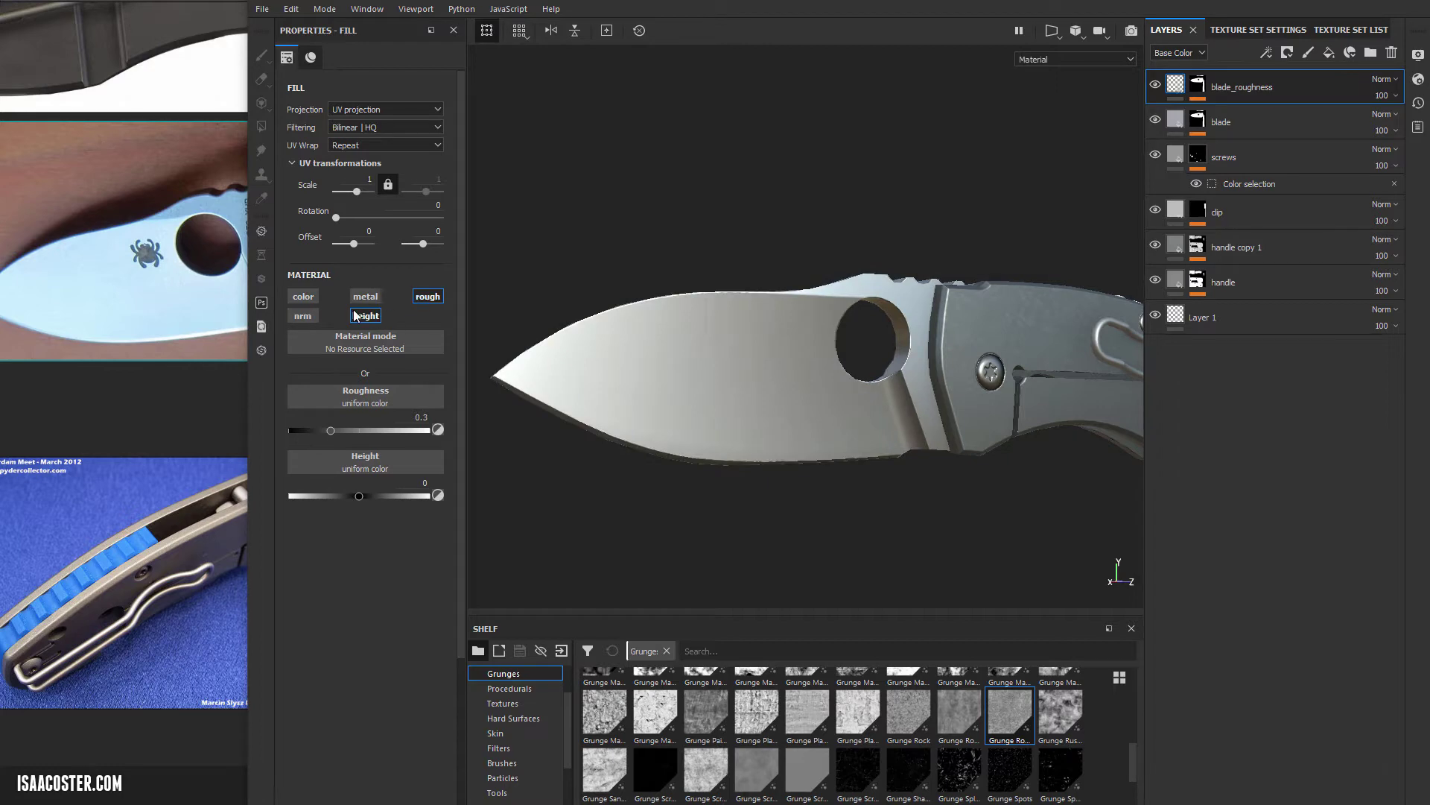
pyautogui.click(363, 315)
# - Add a fill effect above the color selection in the blade_roughness layer's mask
pyautogui.rightClick(1226, 101)
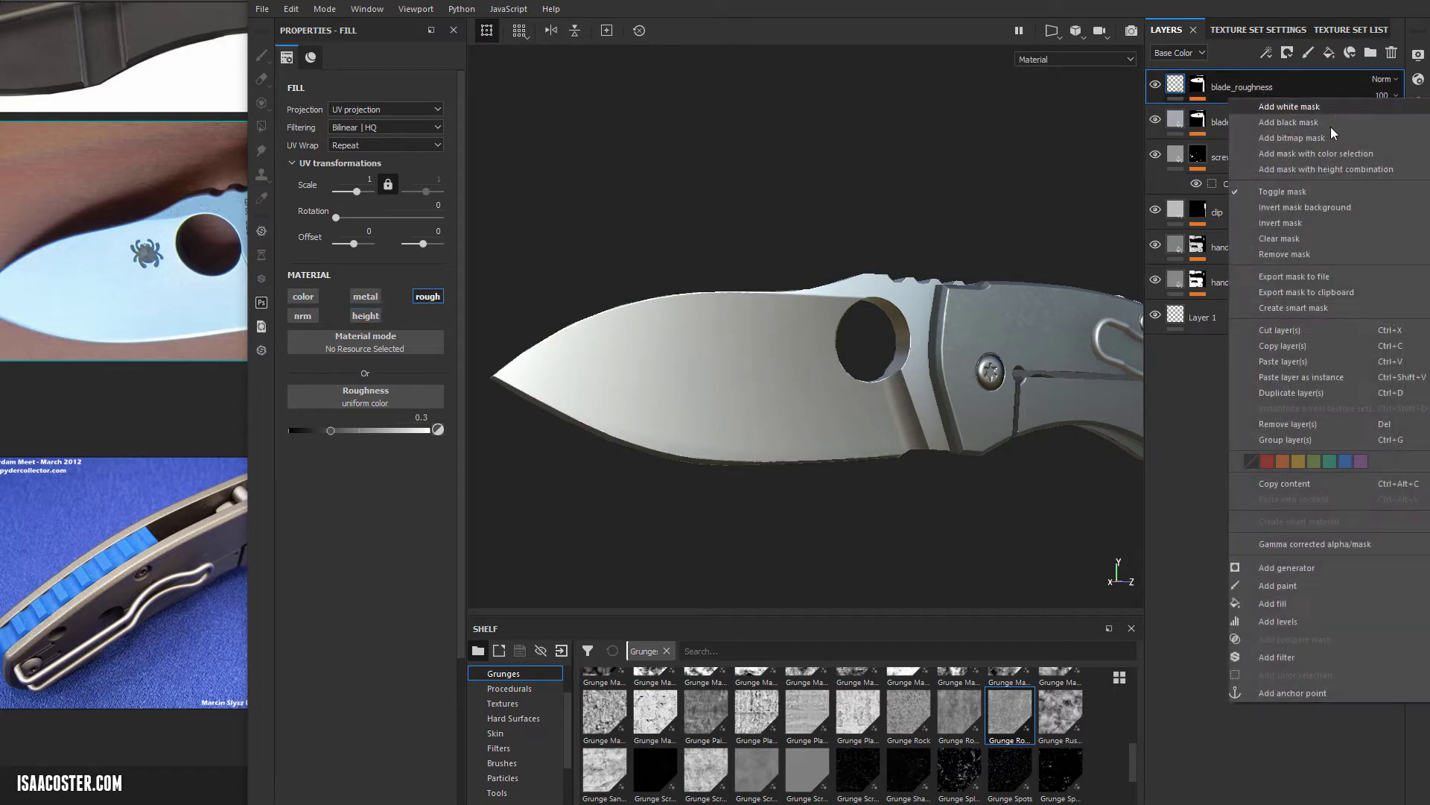
pyautogui.click(1330, 122)
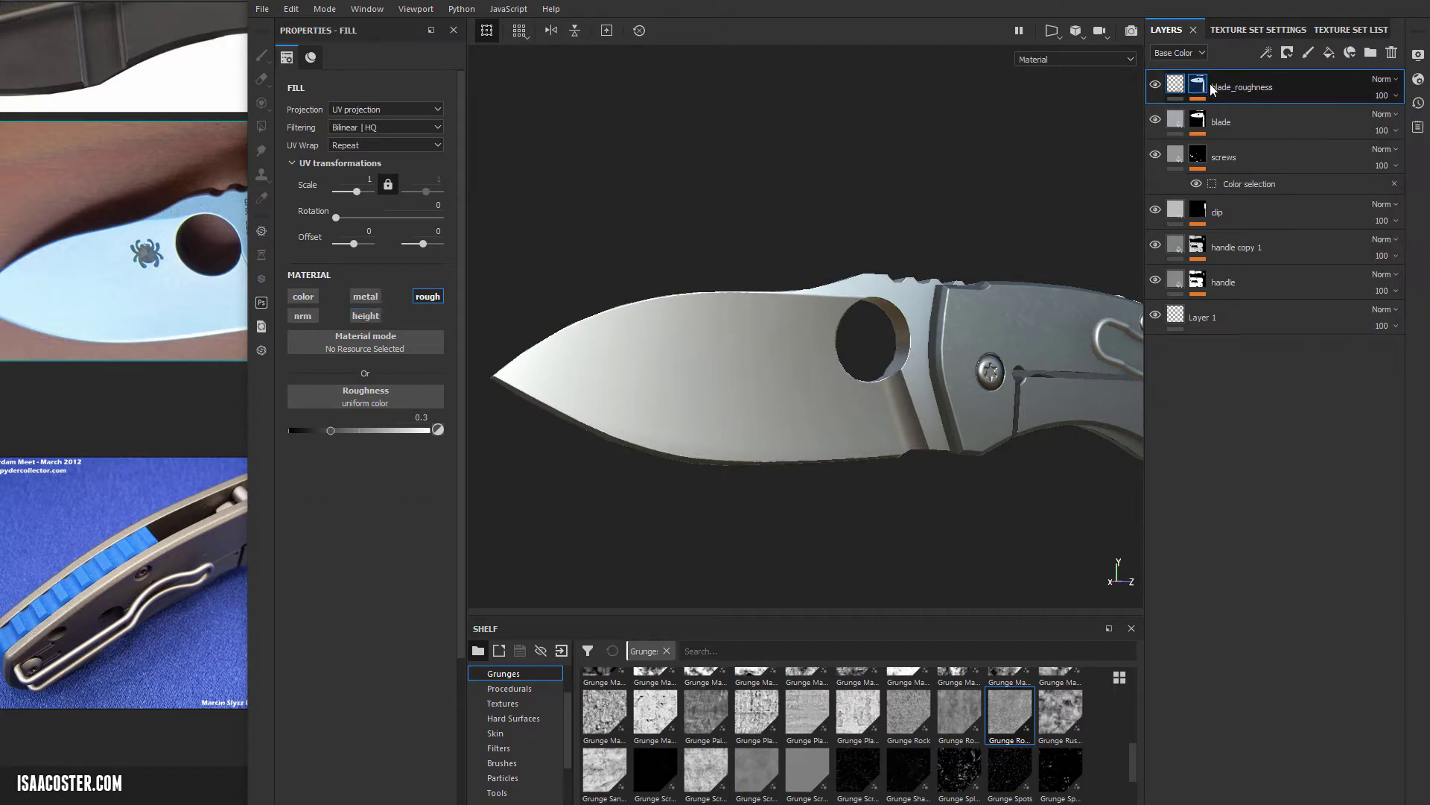
pyautogui.click(1203, 85)
pyautogui.rightClick(1253, 111)
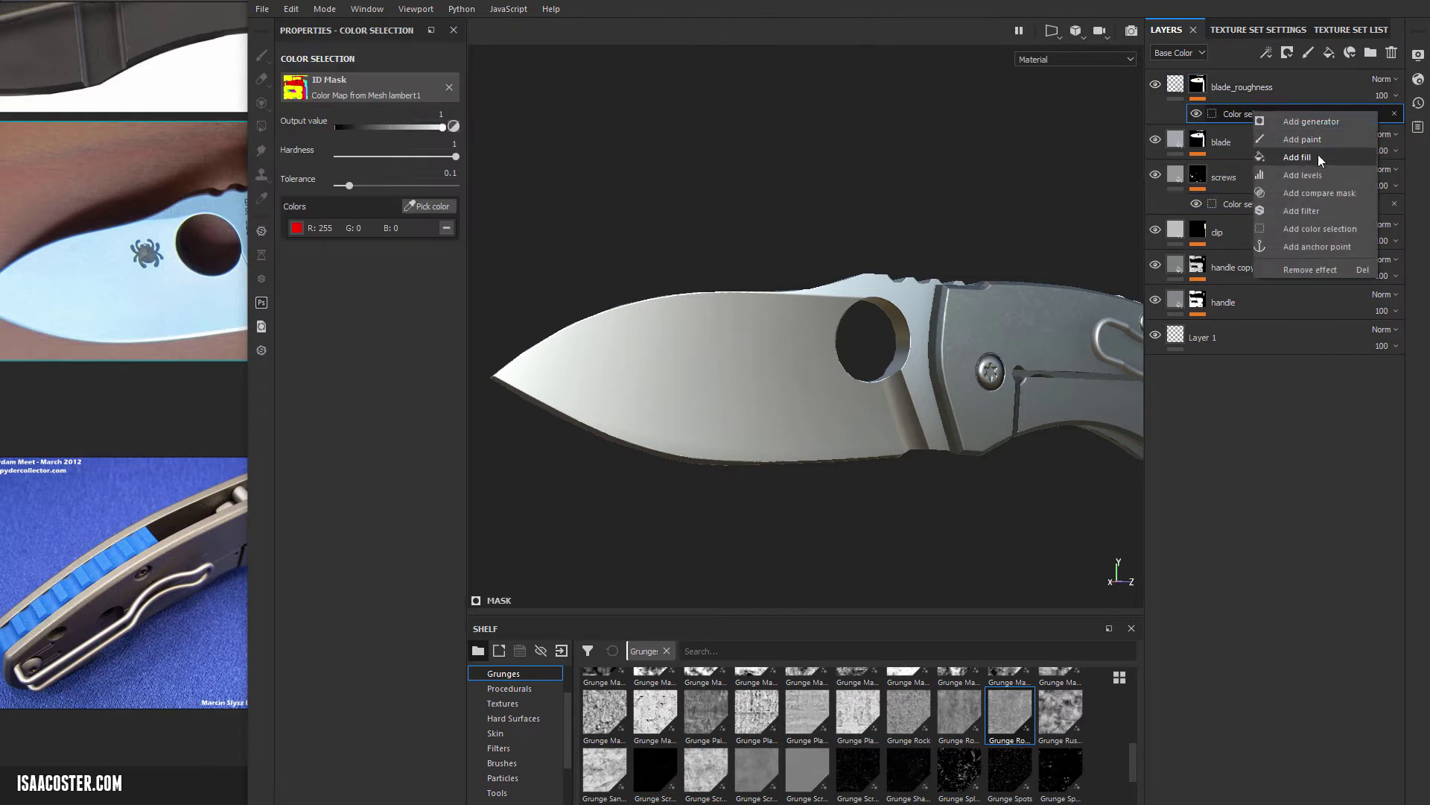
pyautogui.click(1297, 158)
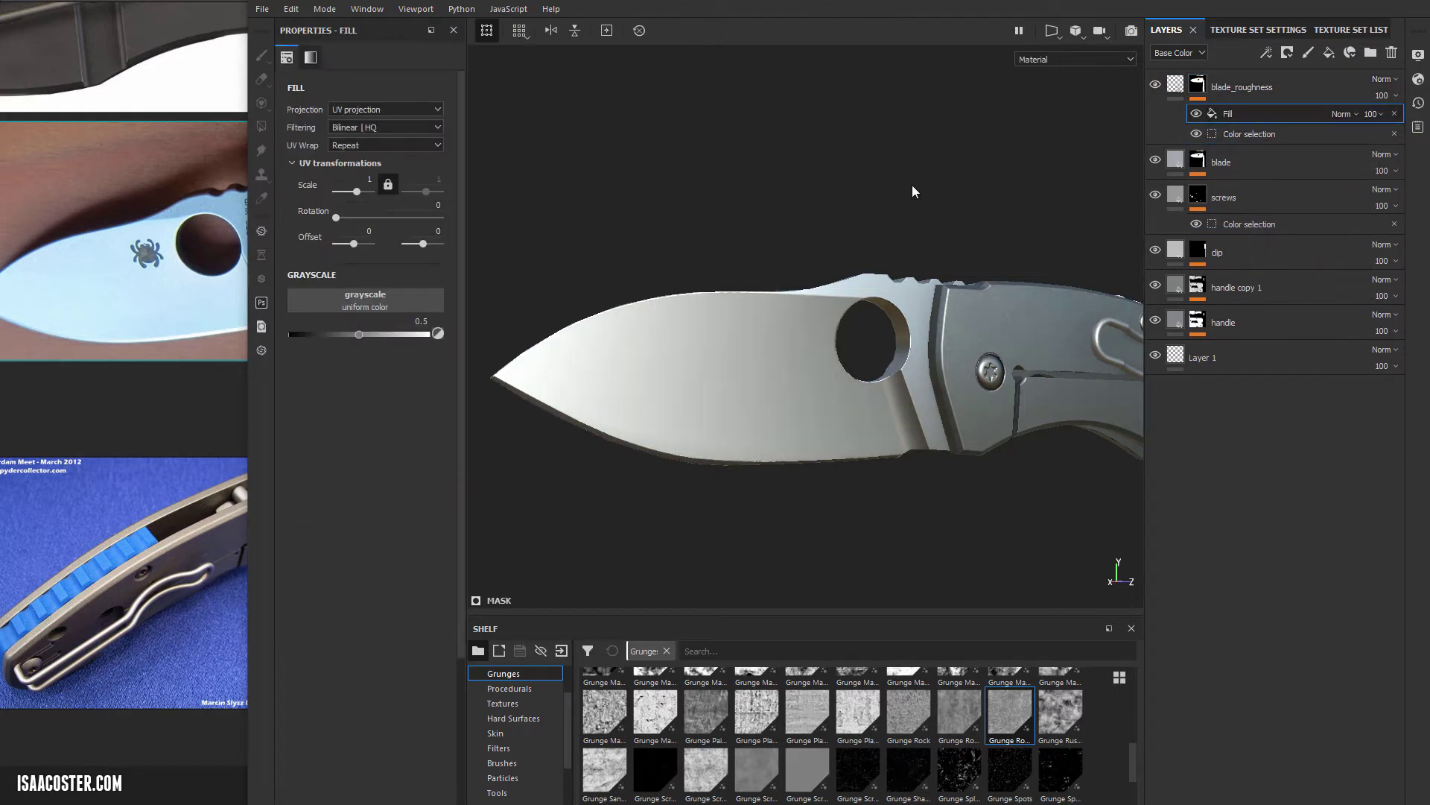
# - Search the shelf's grunges for "noise"
pyautogui.click(754, 653)
pyautogui.write('niose')
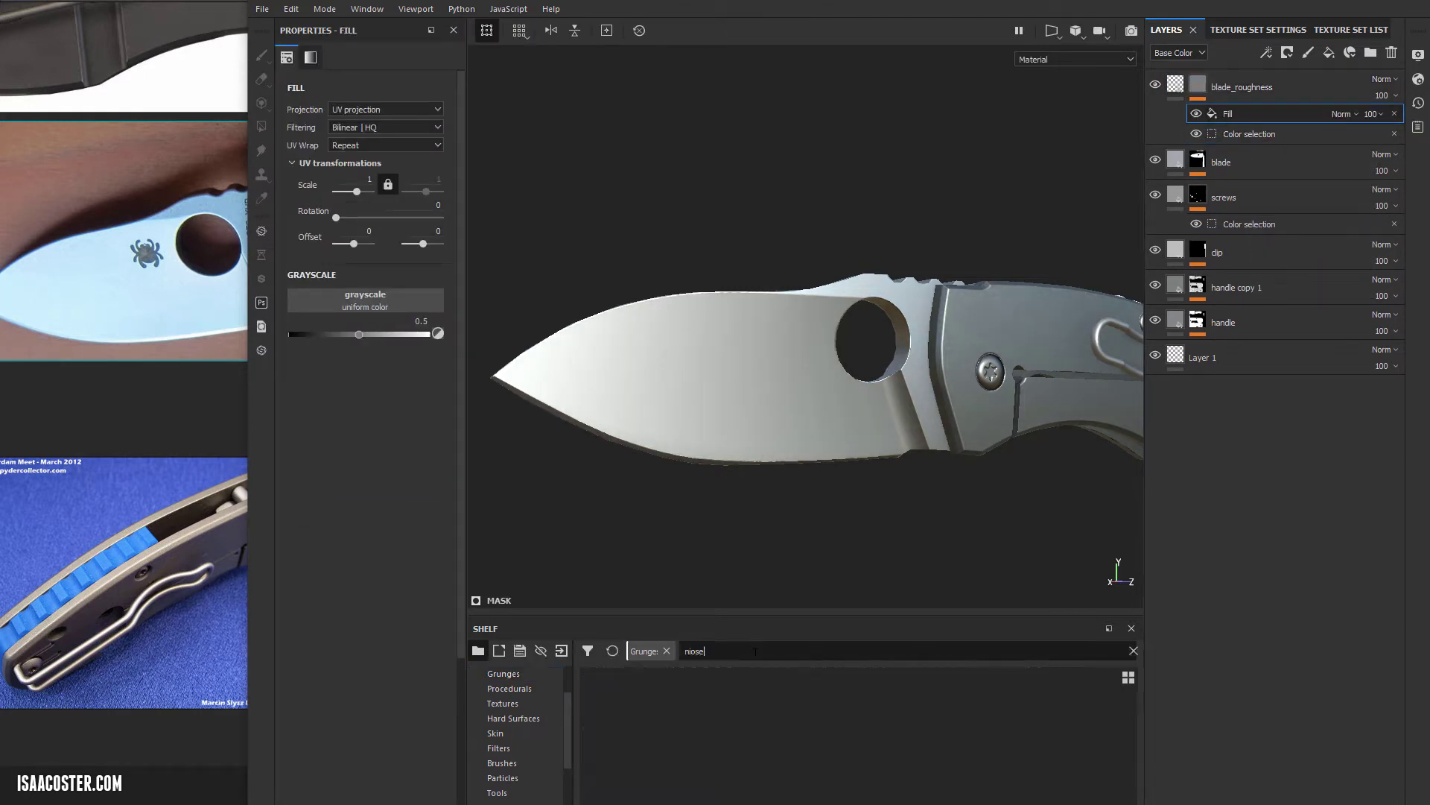
pyautogui.press('BackSpace')
pyautogui.press('BackSpace')
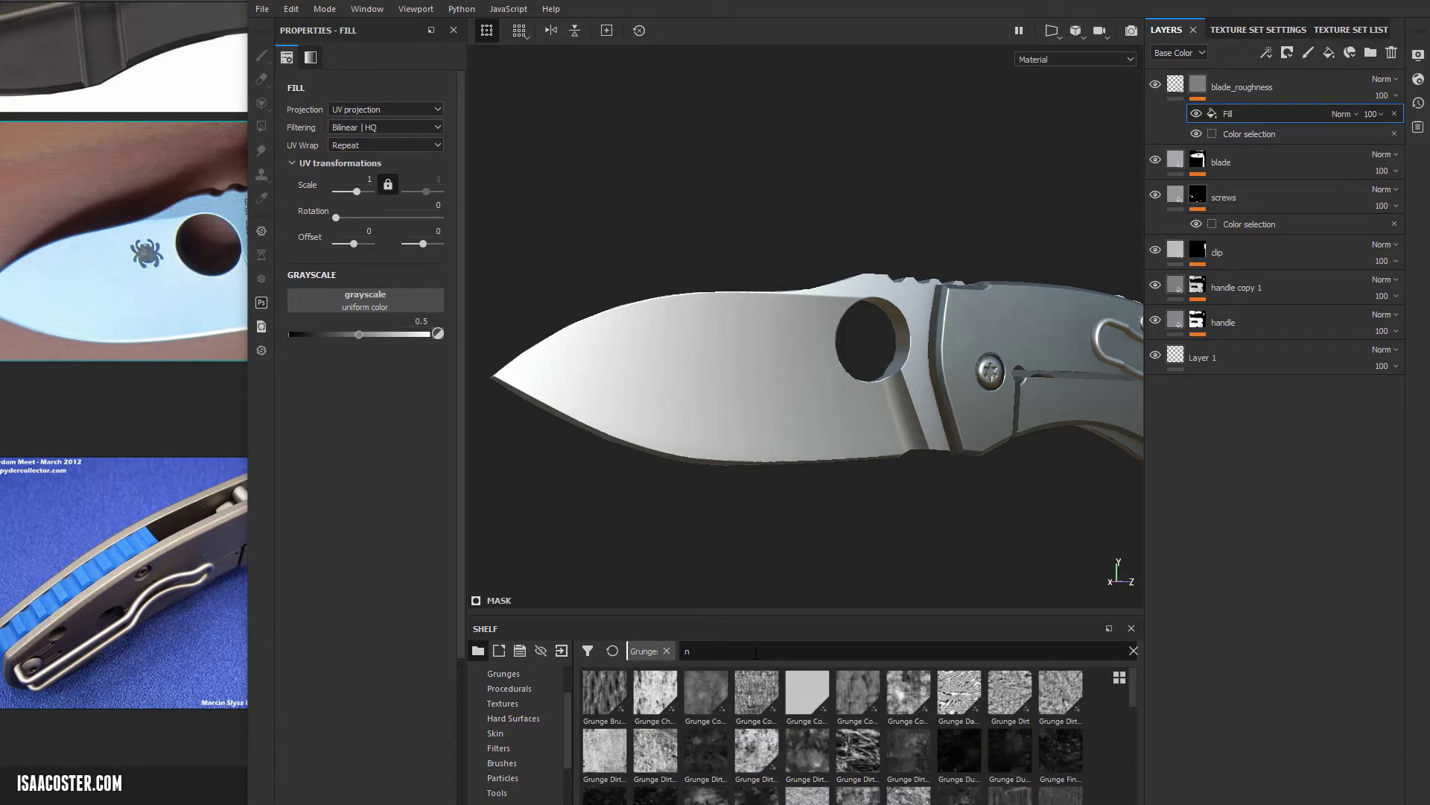
pyautogui.write('oise')
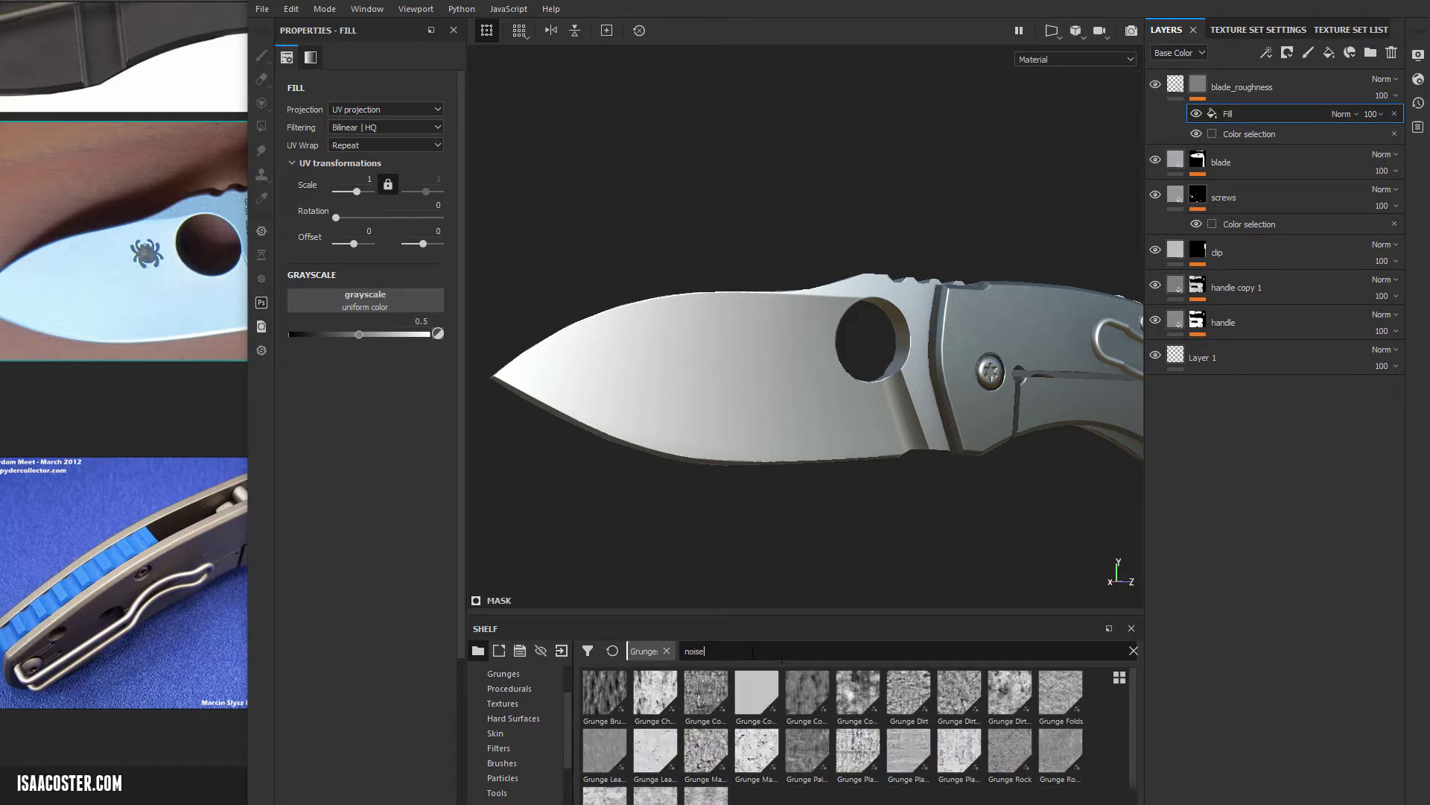
# - Search the procedurals for "noise" and assign Blue Noise Fast to the mask fill's grayscale
pyautogui.click(510, 687)
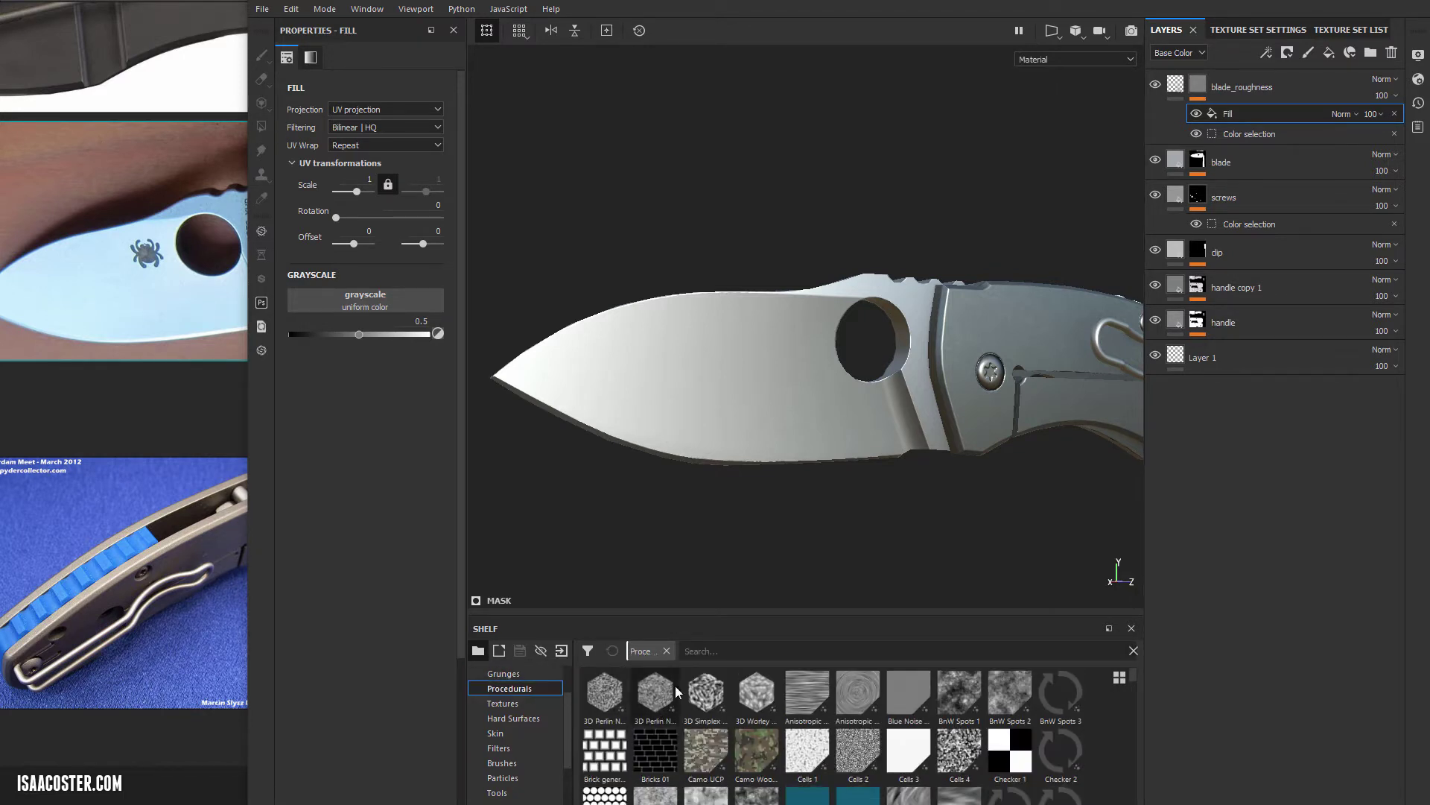
pyautogui.click(747, 654)
pyautogui.write('niose')
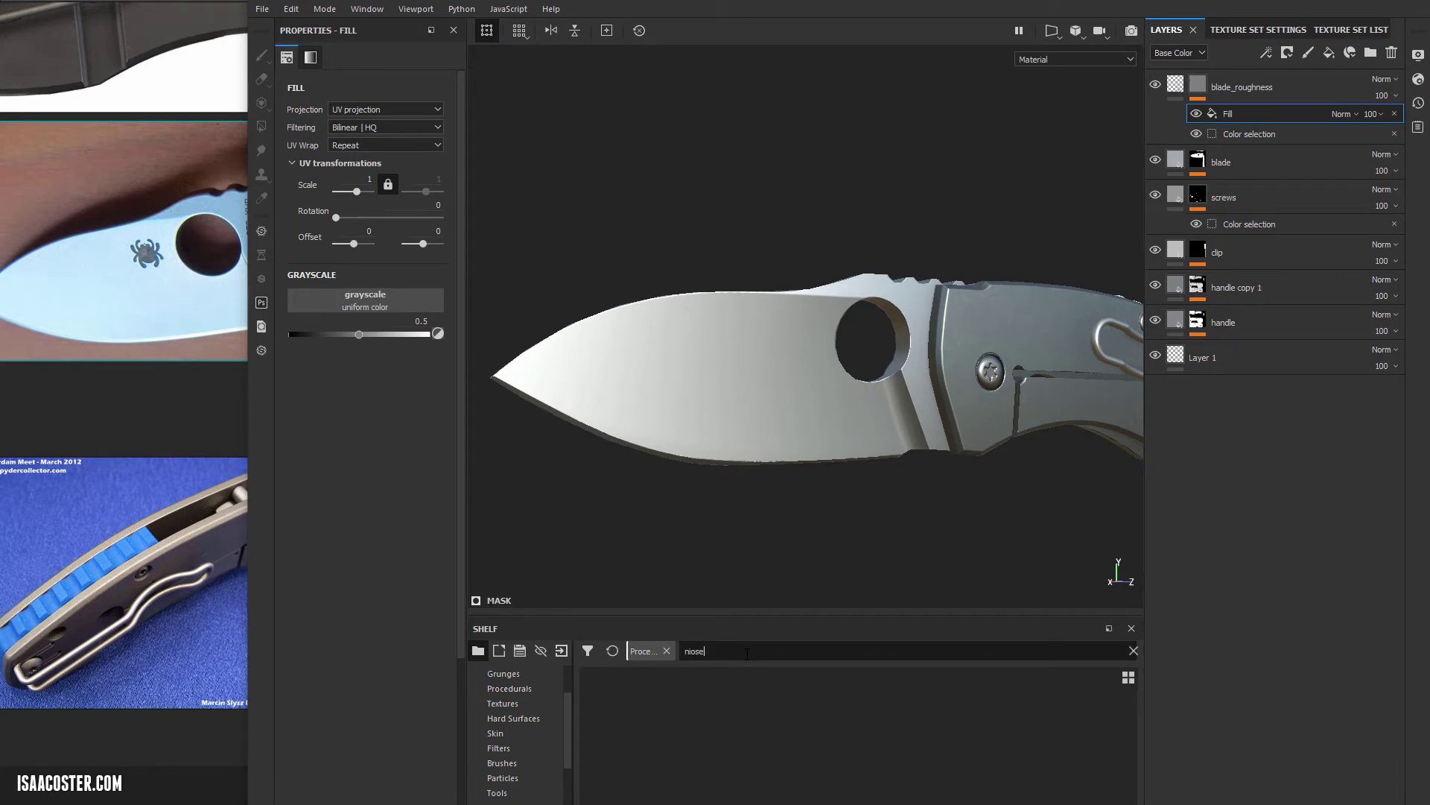
pyautogui.press('BackSpace')
pyautogui.press('BackSpace')
pyautogui.press('BackSpace')
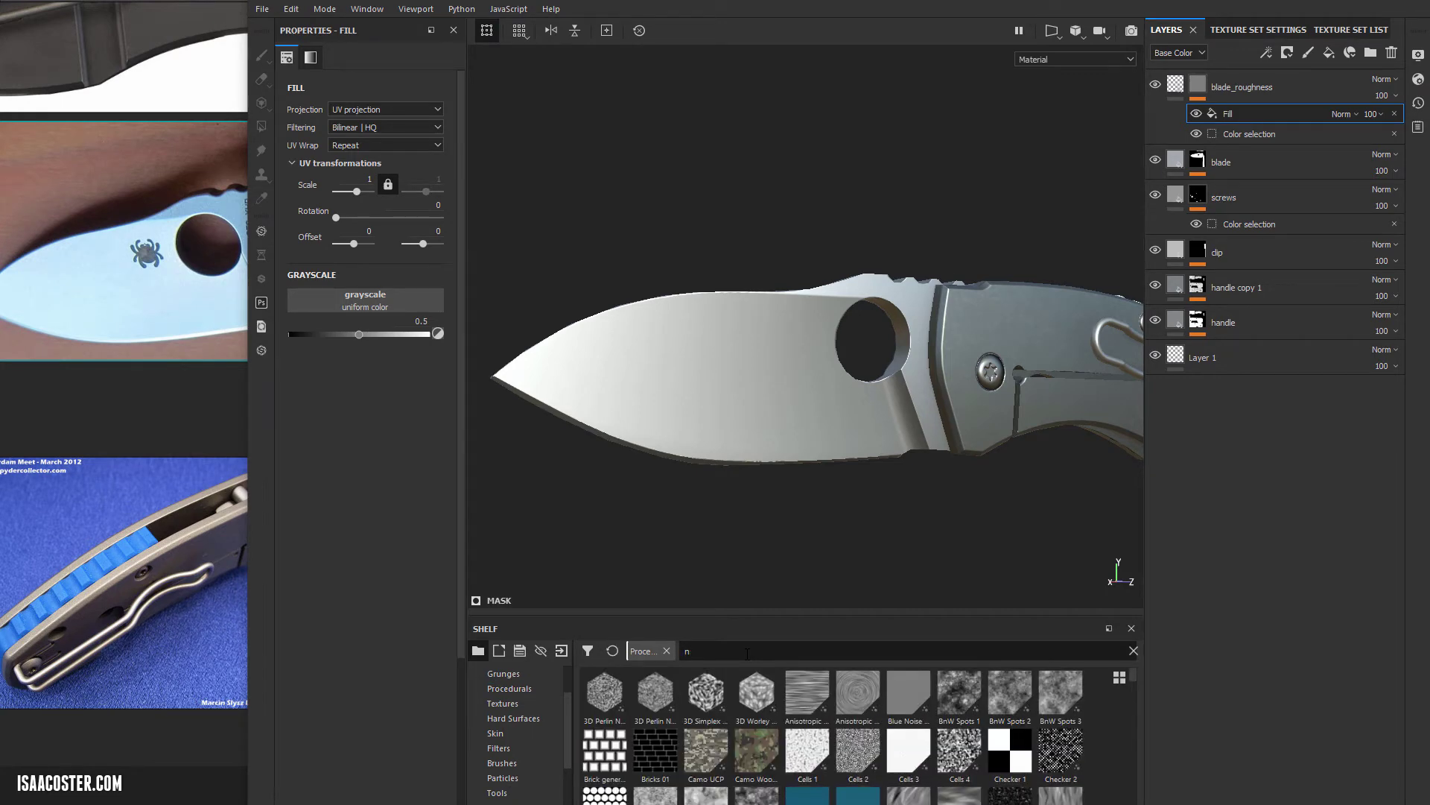
pyautogui.write('oise')
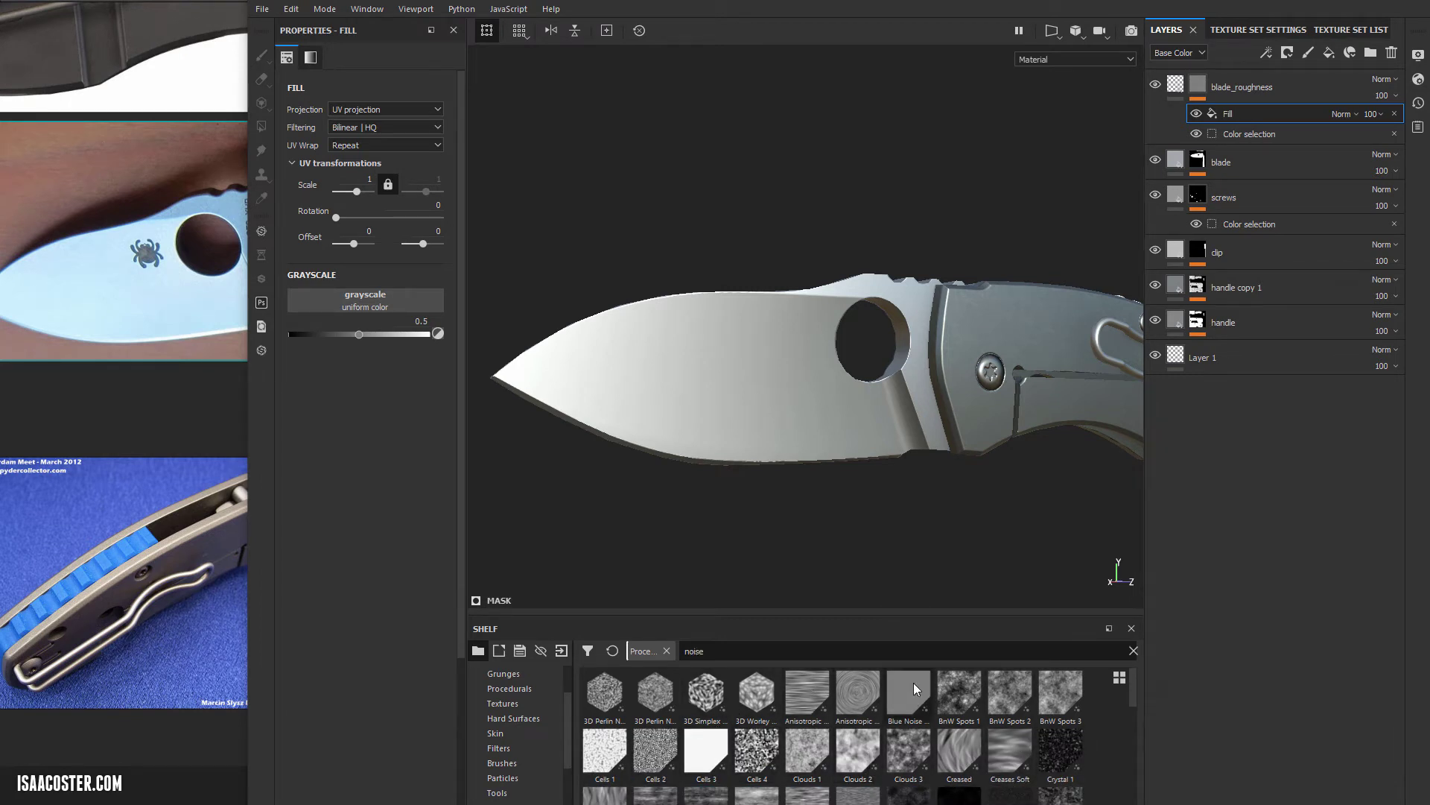
pyautogui.moveTo(914, 683)
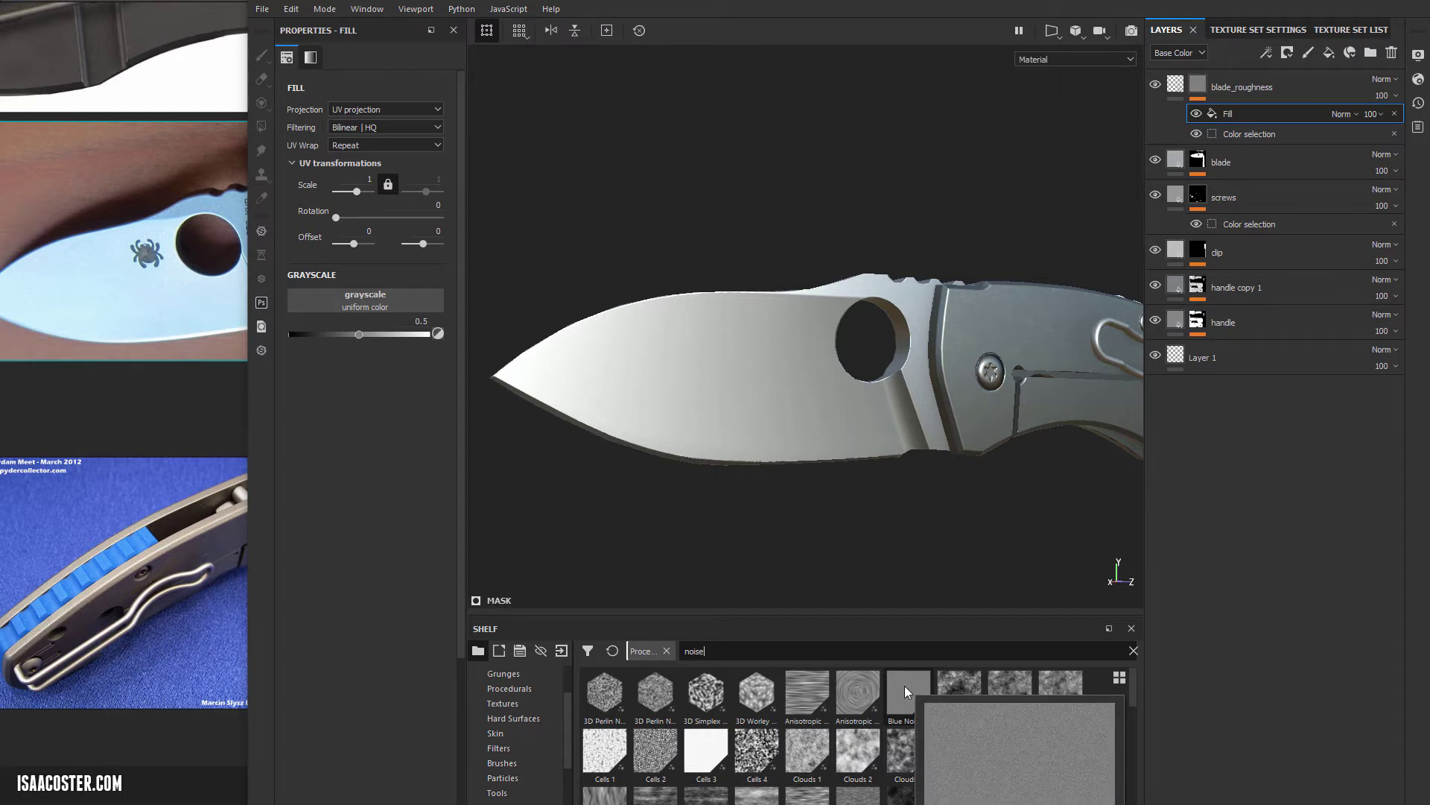
pyautogui.moveTo(906, 685); pyautogui.dragTo(412, 295)
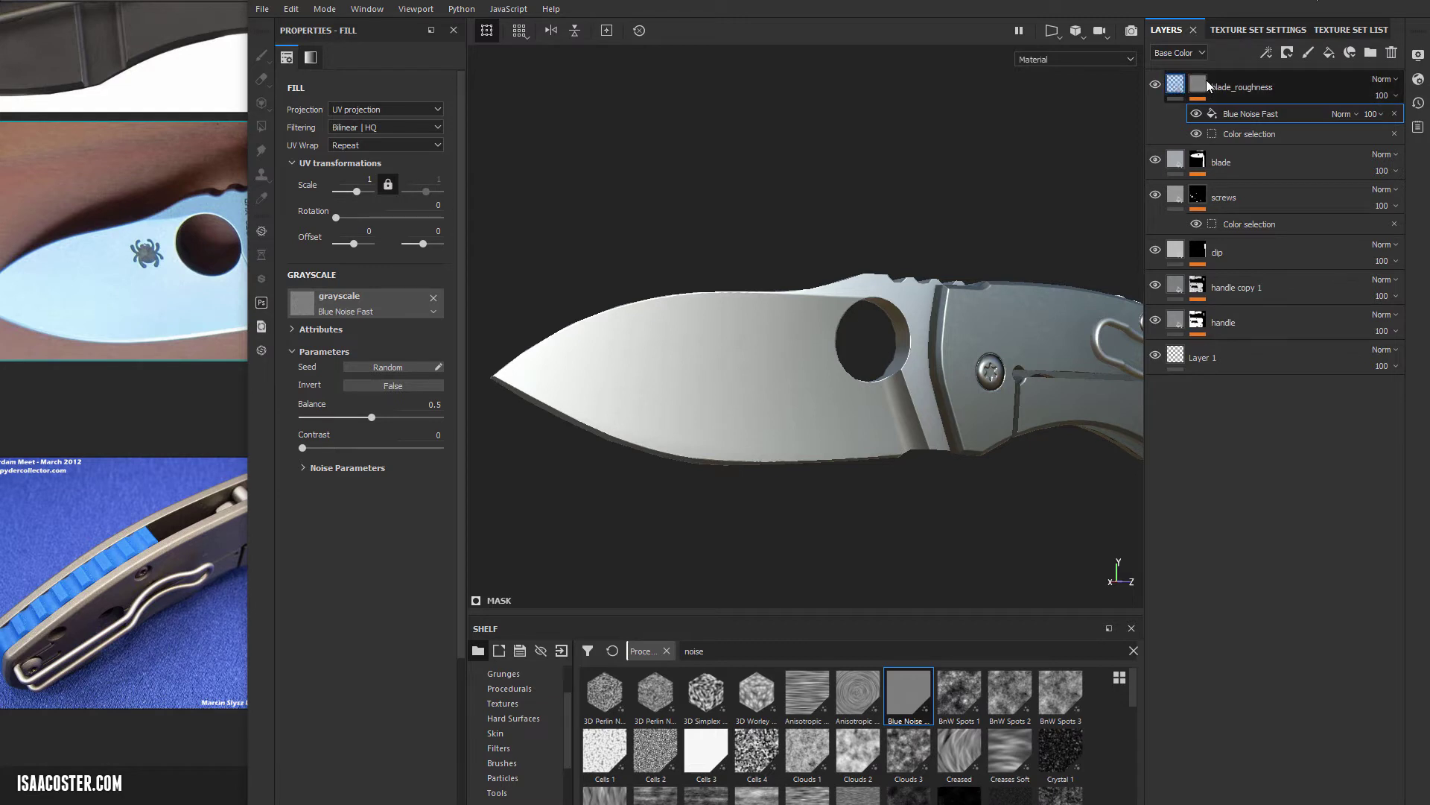
# - Set the blade_roughness fill's roughness to about 0.60 and its UV scale to -3.09
pyautogui.click(1166, 87)
pyautogui.moveTo(331, 431)
pyautogui.mouseDown()
pyautogui.moveTo(348, 431)
pyautogui.moveTo(313, 430)
pyautogui.mouseUp()
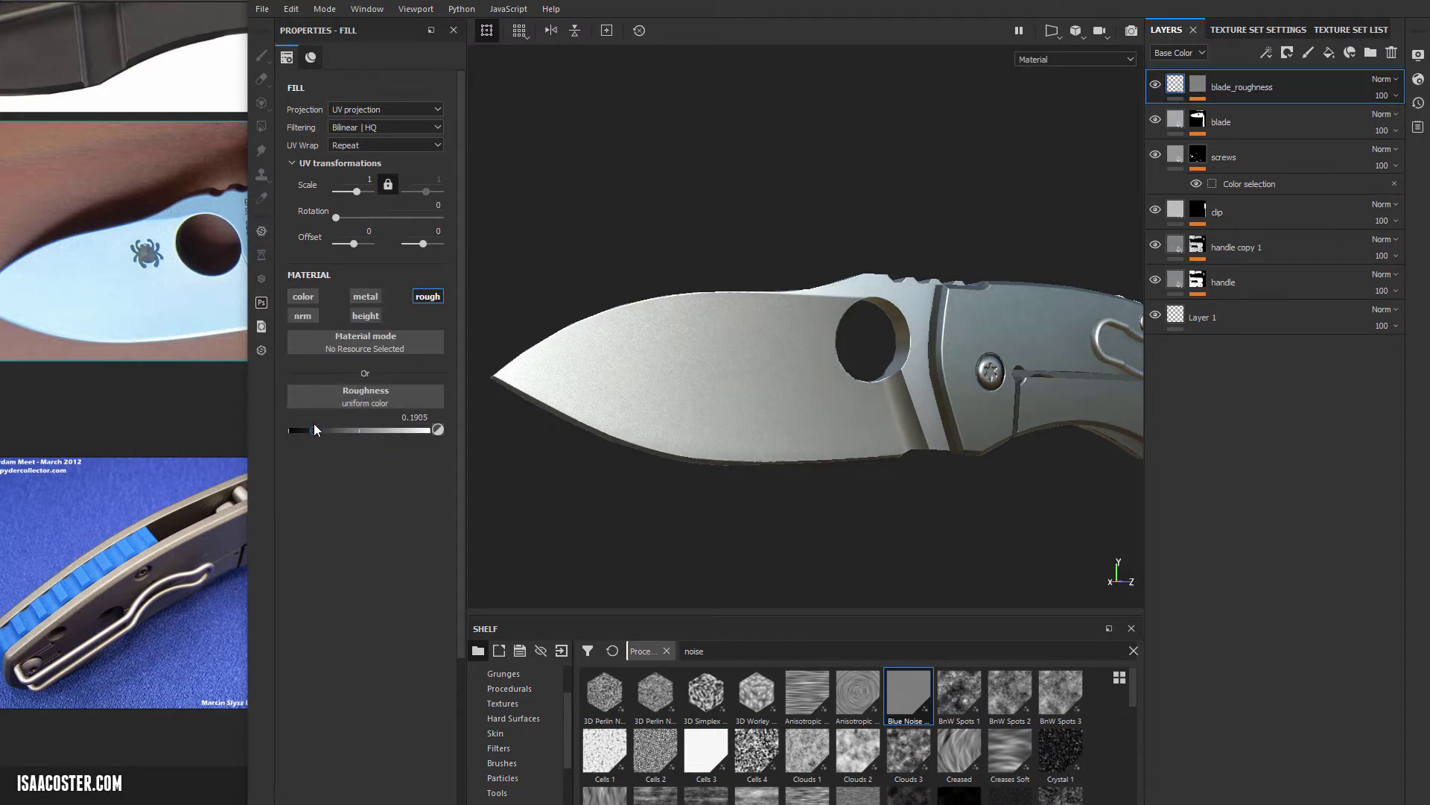
pyautogui.moveTo(760, 239)
pyautogui.keyDown('alt'); pyautogui.mouseDown()
pyautogui.moveTo(709, 179)
pyautogui.moveTo(693, 243)
pyautogui.moveTo(769, 254)
pyautogui.mouseUp(); pyautogui.keyUp('alt')
pyautogui.keyDown('alt'); pyautogui.moveTo(768, 255); pyautogui.dragTo(1044, 274, button='right'); pyautogui.keyUp('alt')
pyautogui.keyDown('alt'); pyautogui.moveTo(1044, 275); pyautogui.dragTo(948, 245); pyautogui.keyUp('alt')
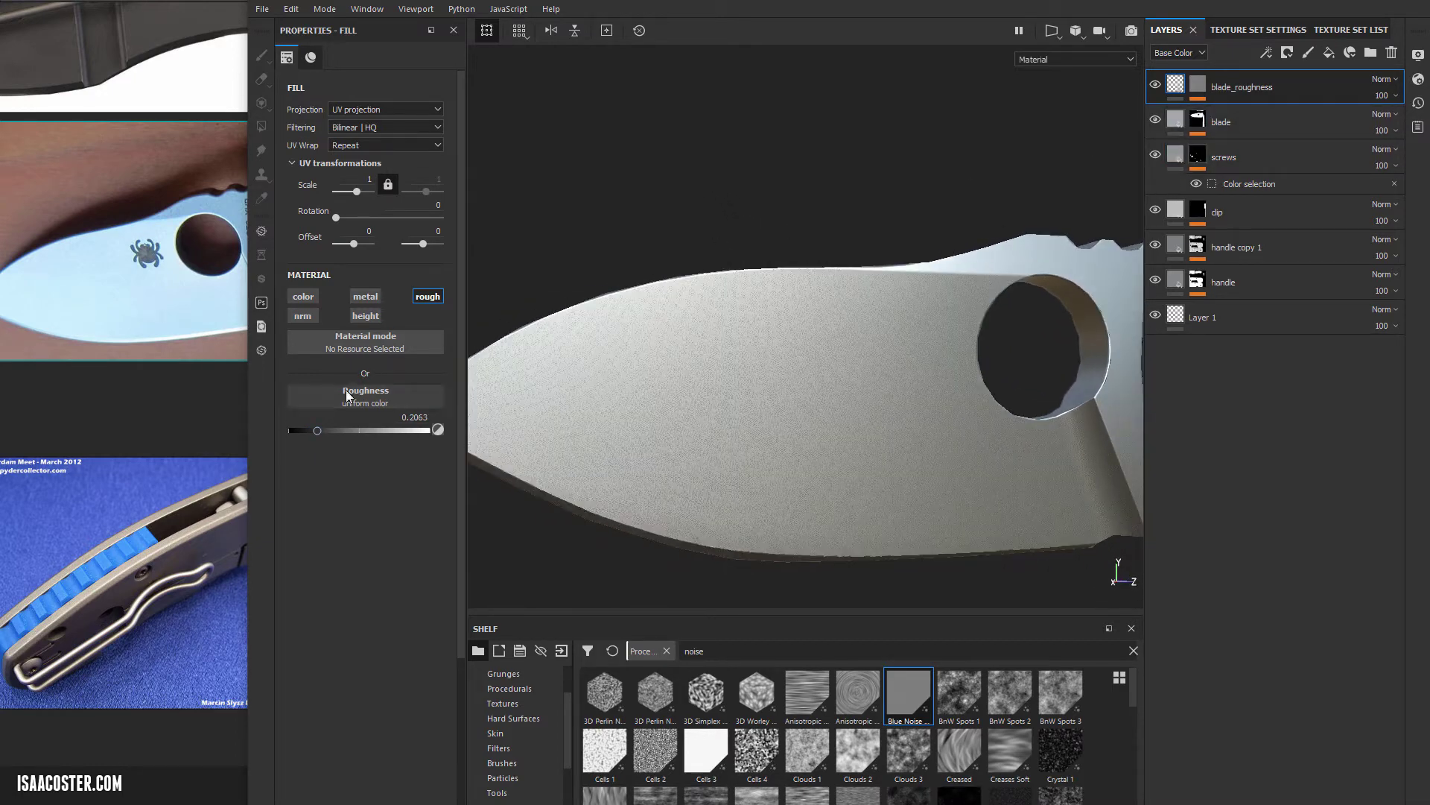
pyautogui.moveTo(361, 430)
pyautogui.mouseDown()
pyautogui.moveTo(391, 431)
pyautogui.moveTo(377, 431)
pyautogui.mouseUp()
pyautogui.keyDown('alt'); pyautogui.moveTo(705, 360); pyautogui.dragTo(697, 329); pyautogui.keyUp('alt')
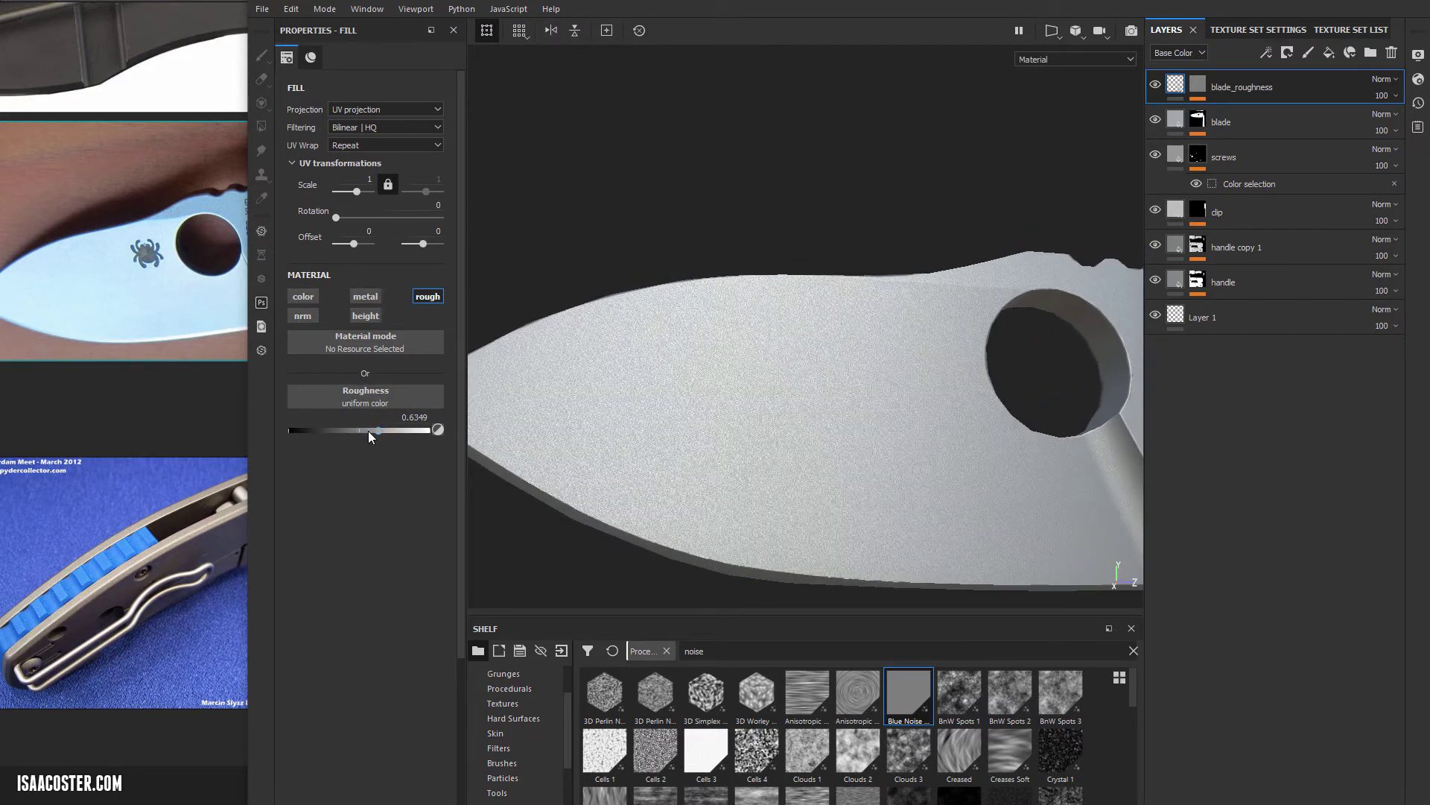
pyautogui.moveTo(368, 430); pyautogui.dragTo(373, 430)
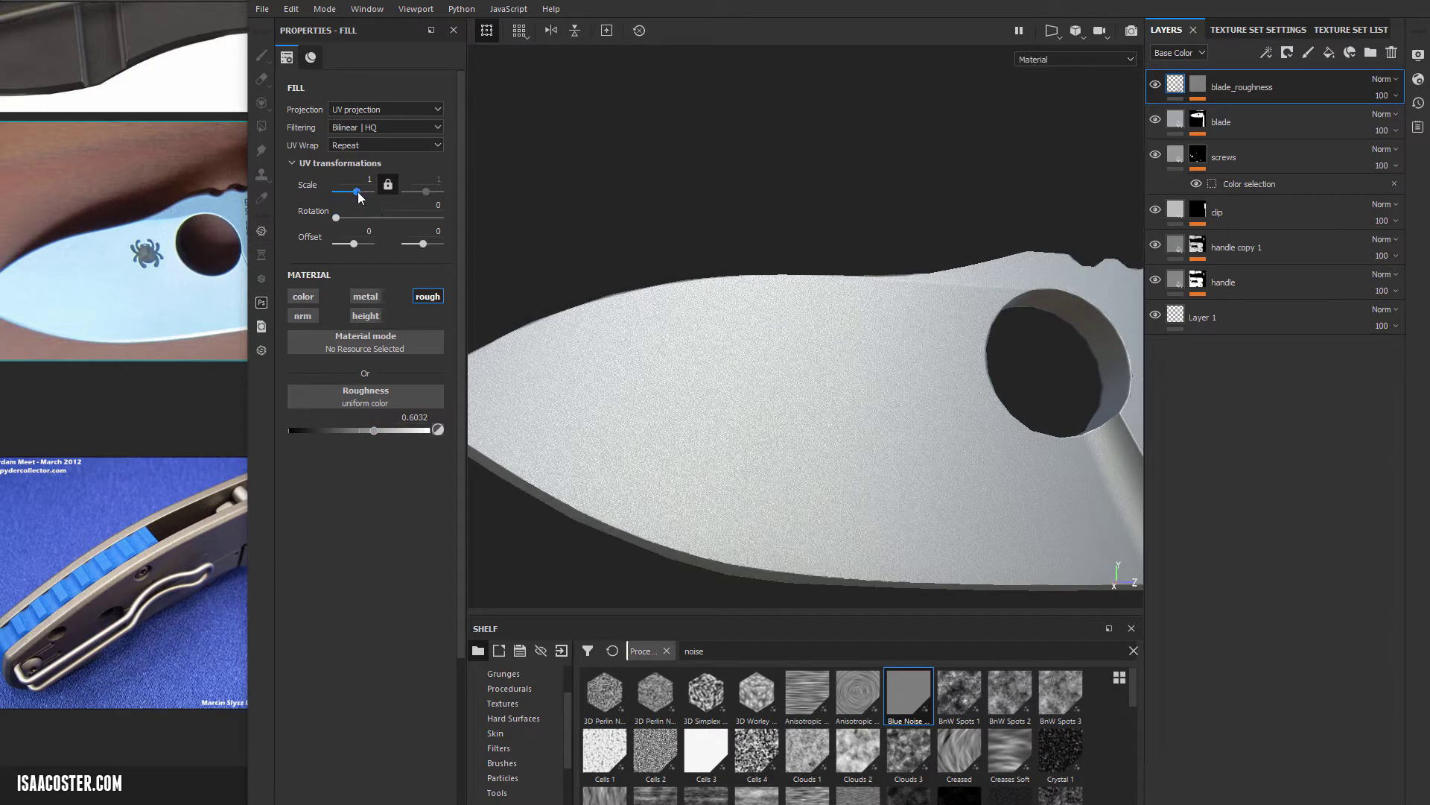
pyautogui.moveTo(359, 192); pyautogui.dragTo(348, 192)
# - Set the UV scale of the Blue Noise Fast effect in the blade_roughness mask to 0.8
pyautogui.click(1199, 82)
pyautogui.click(1230, 113)
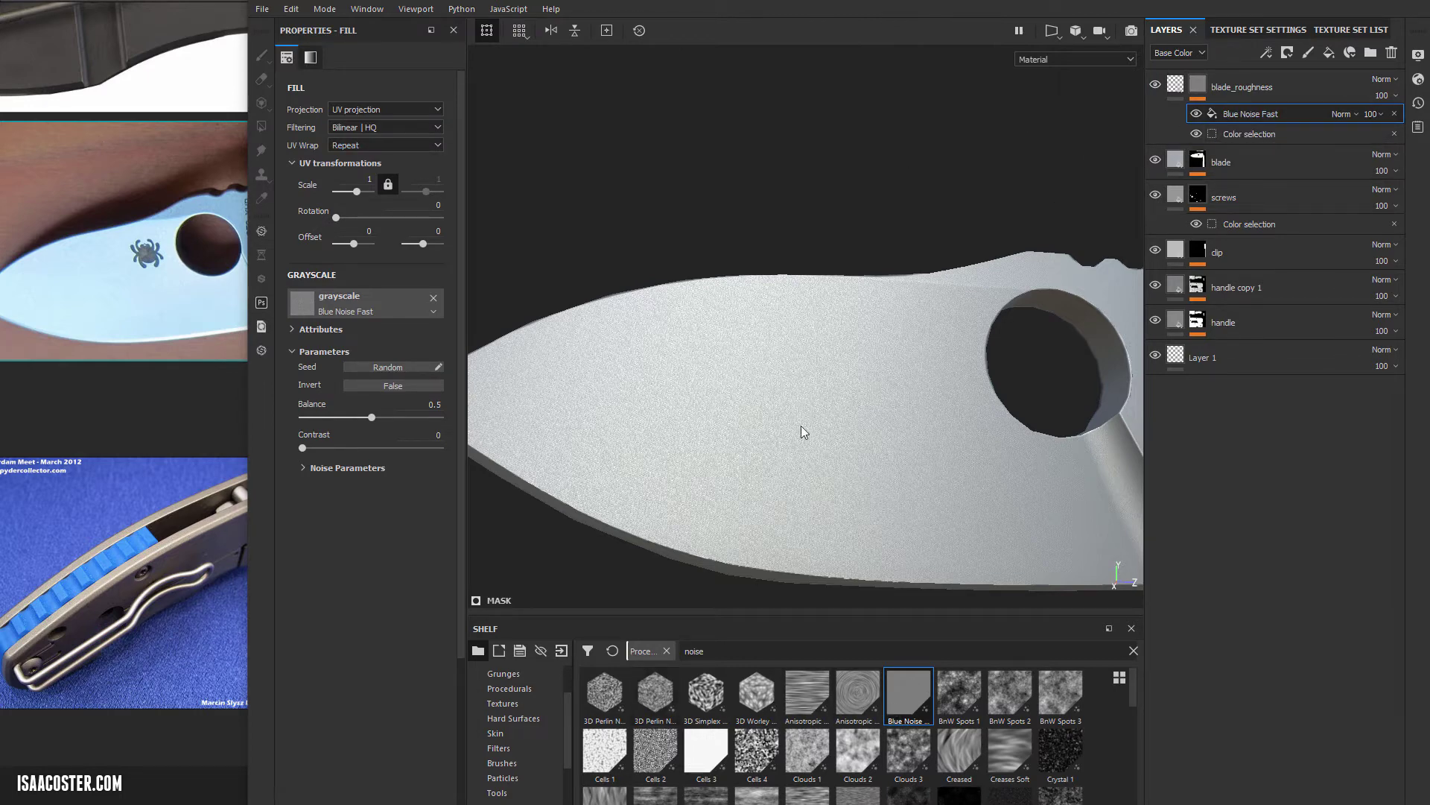
pyautogui.moveTo(357, 191)
pyautogui.mouseDown()
pyautogui.moveTo(370, 193)
pyautogui.moveTo(357, 196)
pyautogui.mouseUp()
pyautogui.keyDown('alt'); pyautogui.moveTo(708, 281); pyautogui.dragTo(719, 268); pyautogui.keyUp('alt')
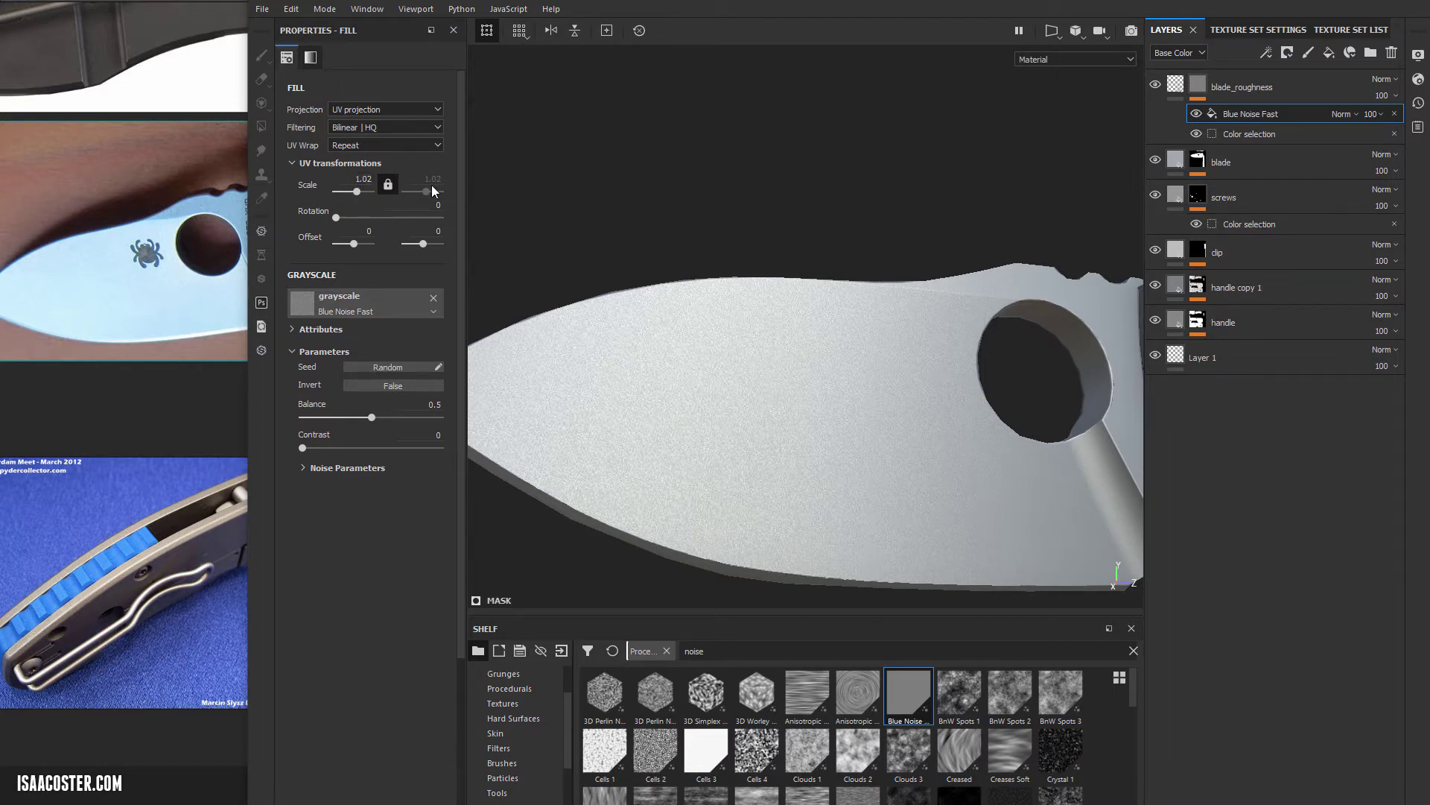
pyautogui.click(364, 179)
pyautogui.write('.8')
pyautogui.press('Return')
# - Lower the blade_roughness fill's roughness to about 0.51
pyautogui.click(1176, 89)
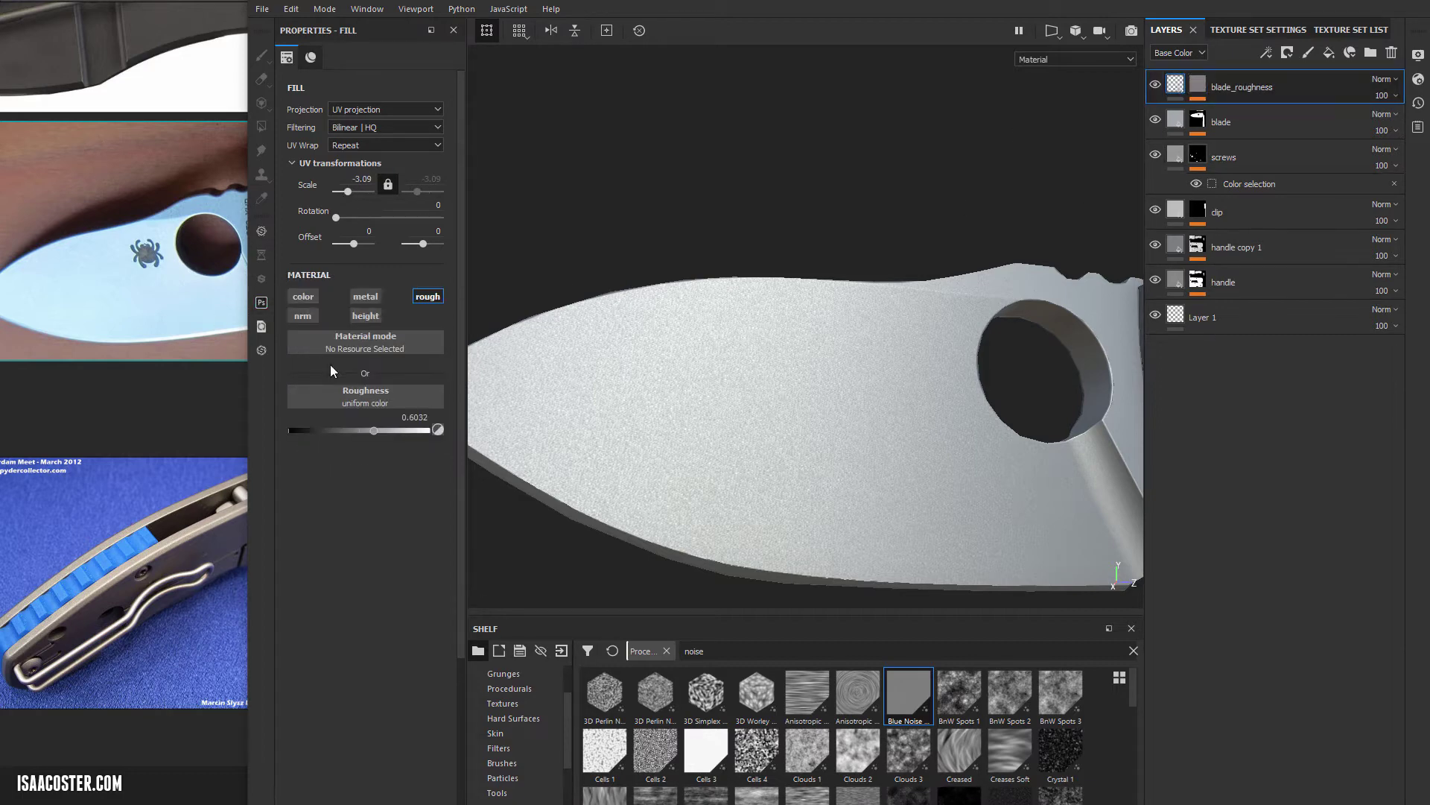
pyautogui.keyDown('alt'); pyautogui.moveTo(645, 217); pyautogui.dragTo(638, 210); pyautogui.keyUp('alt')
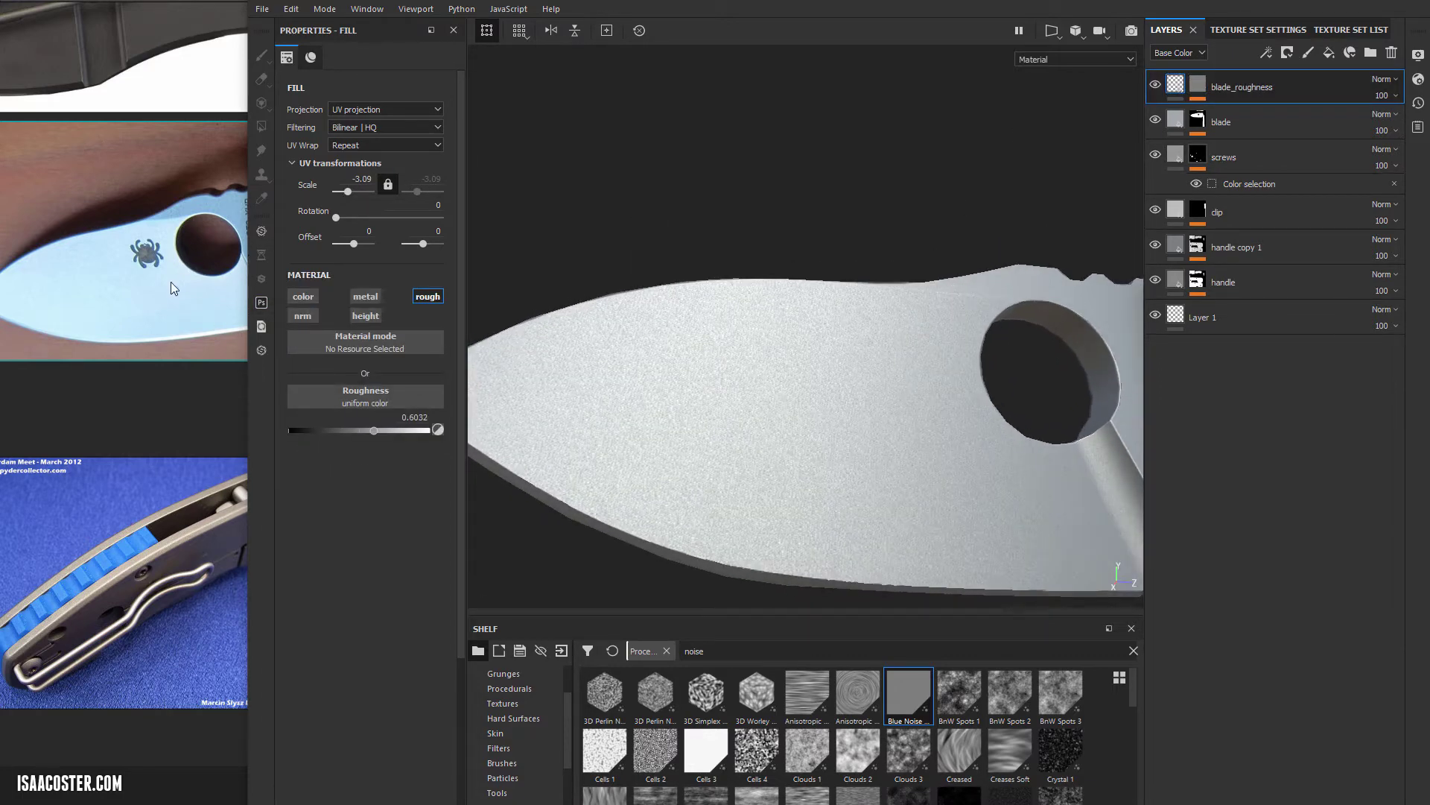
pyautogui.moveTo(371, 431); pyautogui.dragTo(358, 431)
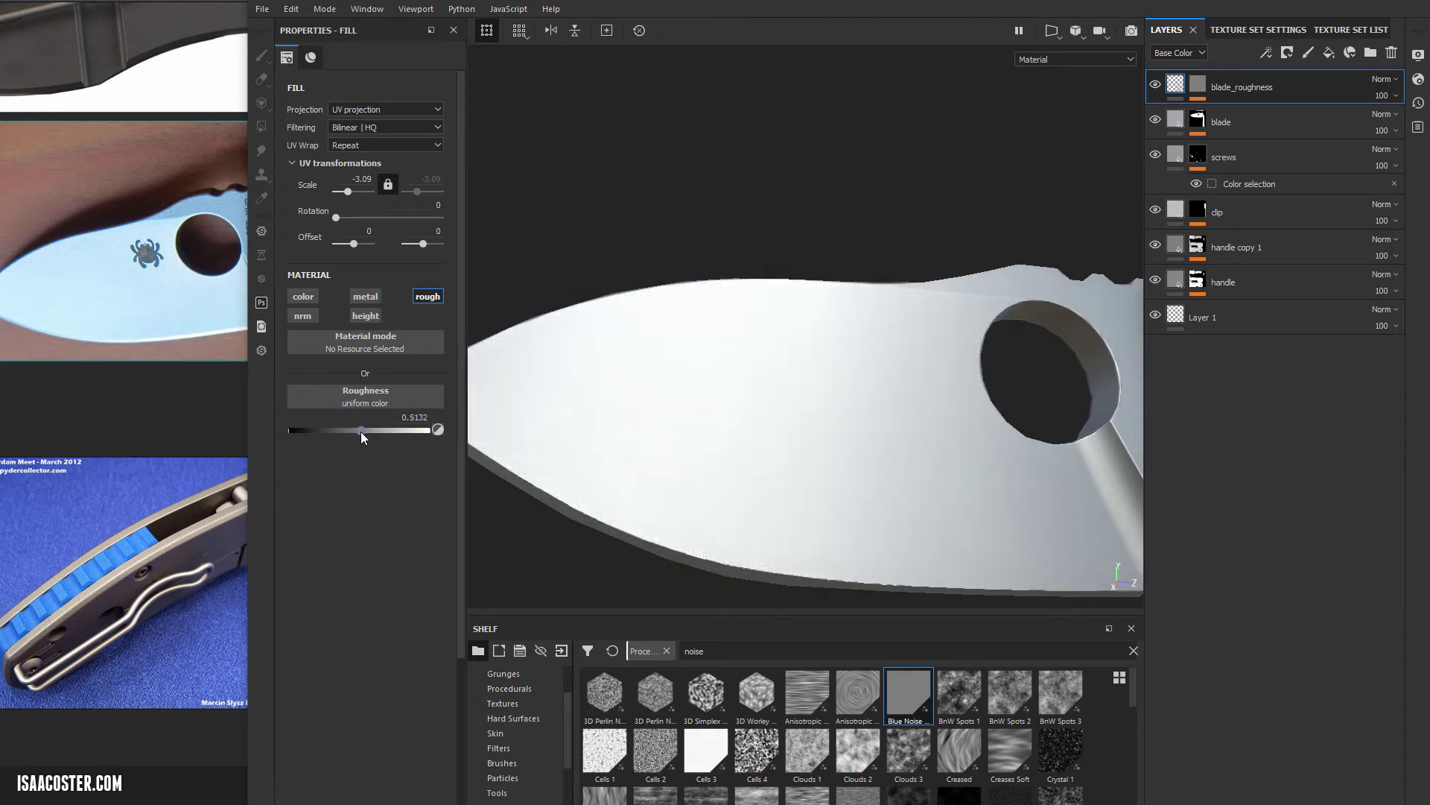
# - Add a fill layer above blade_roughness and name it "spacer"
pyautogui.moveTo(801, 450)
pyautogui.keyDown('alt'); pyautogui.mouseDown()
pyautogui.moveTo(767, 479)
pyautogui.moveTo(830, 409)
pyautogui.moveTo(816, 457)
pyautogui.moveTo(805, 412)
pyautogui.moveTo(936, 332)
pyautogui.moveTo(922, 333)
pyautogui.mouseUp(); pyautogui.keyUp('alt')
pyautogui.keyDown('alt'); pyautogui.moveTo(922, 332); pyautogui.dragTo(507, 304, button='middle'); pyautogui.keyUp('alt')
pyautogui.moveTo(506, 305)
pyautogui.keyDown('alt'); pyautogui.mouseDown()
pyautogui.moveTo(670, 238)
pyautogui.moveTo(906, 303)
pyautogui.mouseUp(); pyautogui.keyUp('alt')
pyautogui.keyDown('alt'); pyautogui.moveTo(907, 304); pyautogui.dragTo(929, 280, button='right'); pyautogui.keyUp('alt')
pyautogui.moveTo(929, 279)
pyautogui.keyDown('alt'); pyautogui.mouseDown()
pyautogui.moveTo(973, 255)
pyautogui.moveTo(949, 308)
pyautogui.moveTo(959, 285)
pyautogui.mouseUp(); pyautogui.keyUp('alt')
pyautogui.moveTo(200, 264); pyautogui.dragTo(0, 289)
pyautogui.keyDown('alt'); pyautogui.moveTo(905, 294); pyautogui.dragTo(618, 343); pyautogui.keyUp('alt')
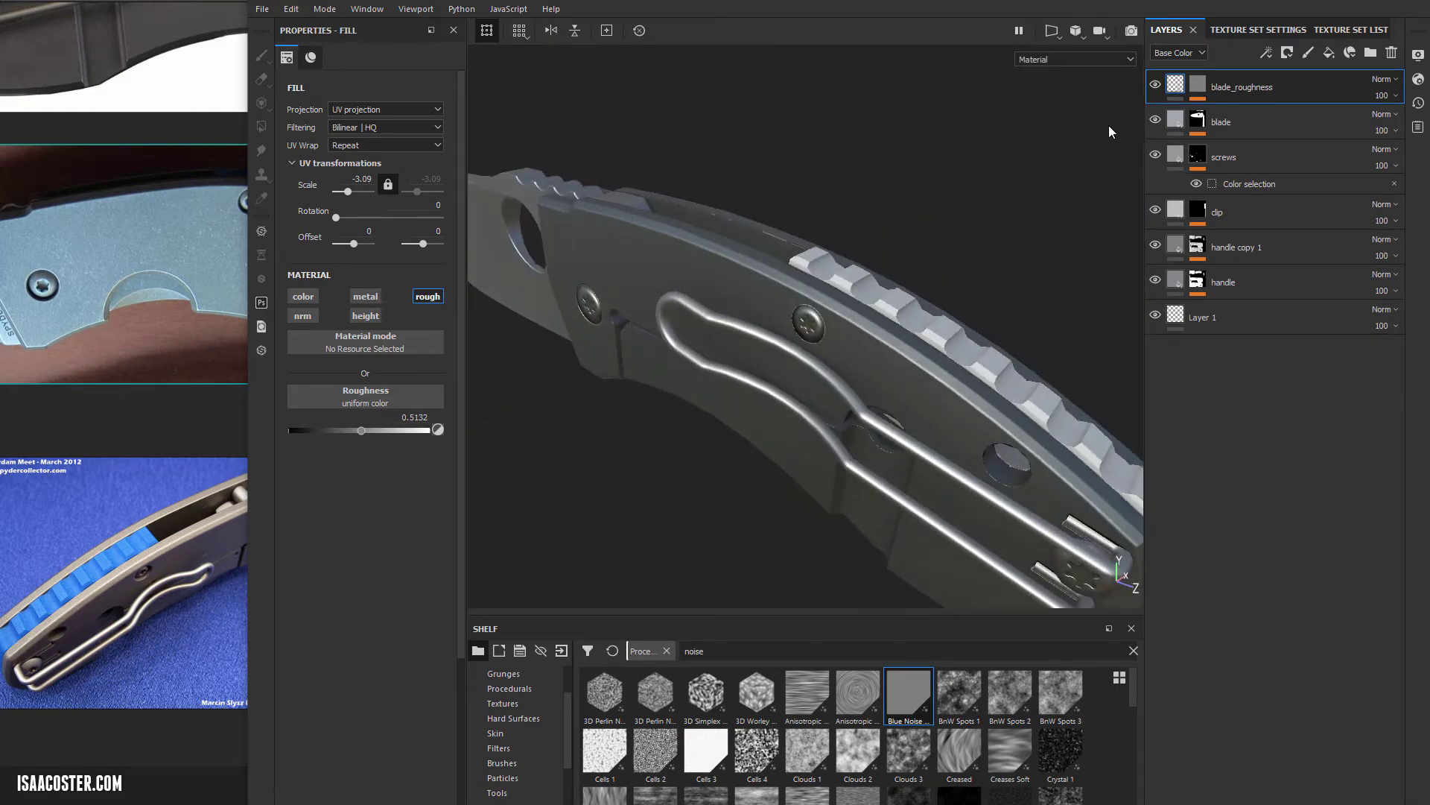
pyautogui.click(1329, 52)
pyautogui.doubleClick(1200, 90)
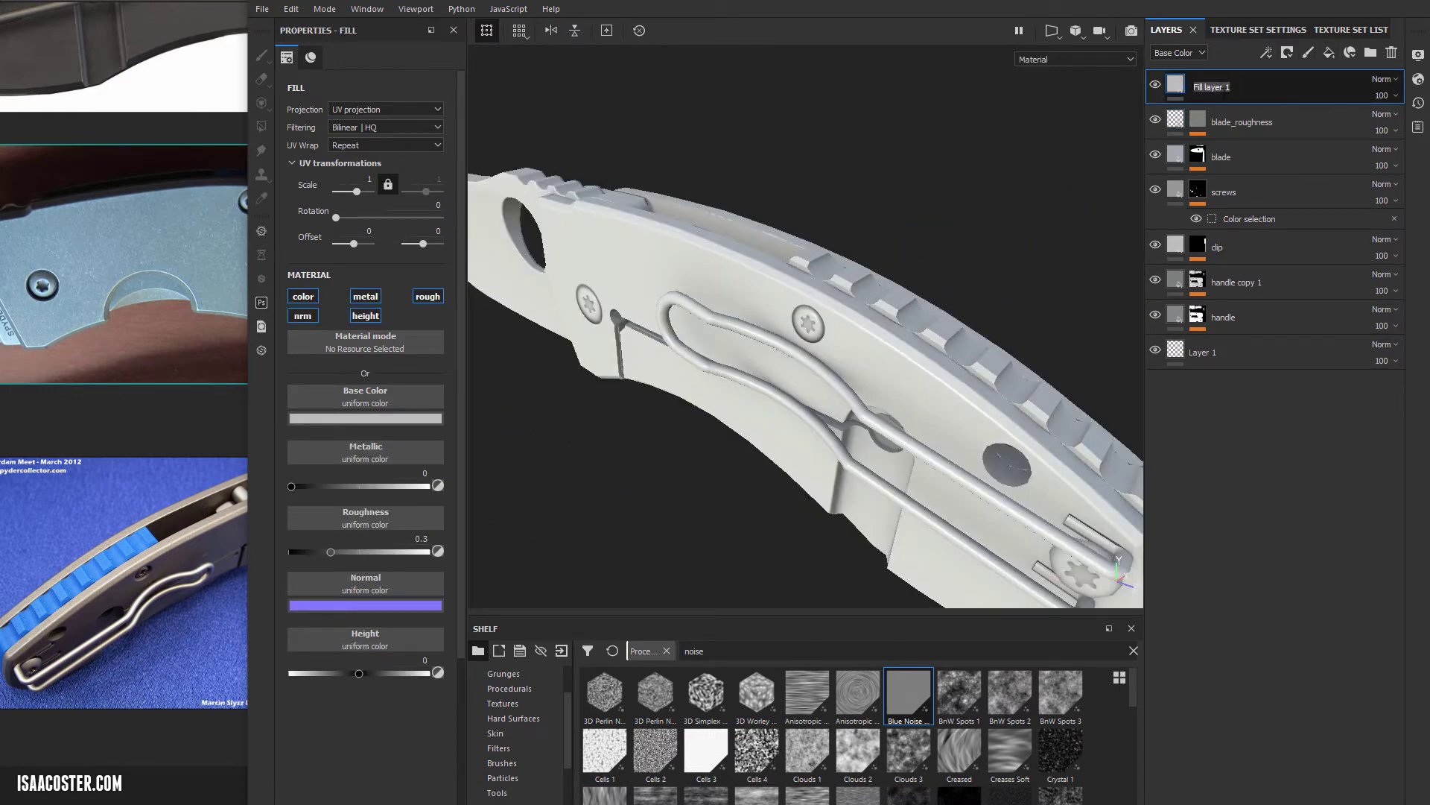
pyautogui.write('spacer')
# - Mask the spacer layer with a color selection of the magenta ID color on the handle's back spacer
pyautogui.rightClick(1240, 94)
pyautogui.click(1308, 152)
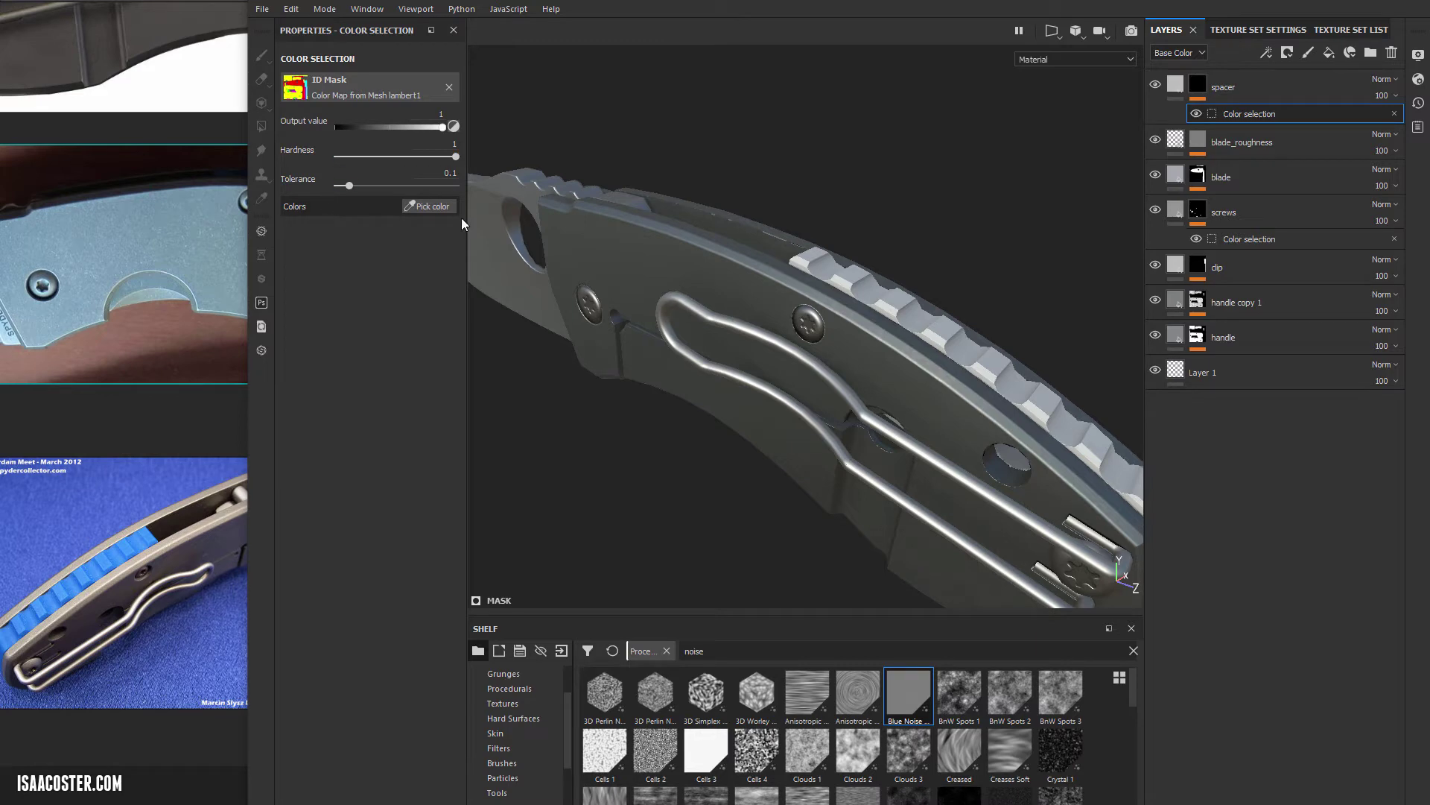
pyautogui.click(440, 207)
pyautogui.click(780, 280)
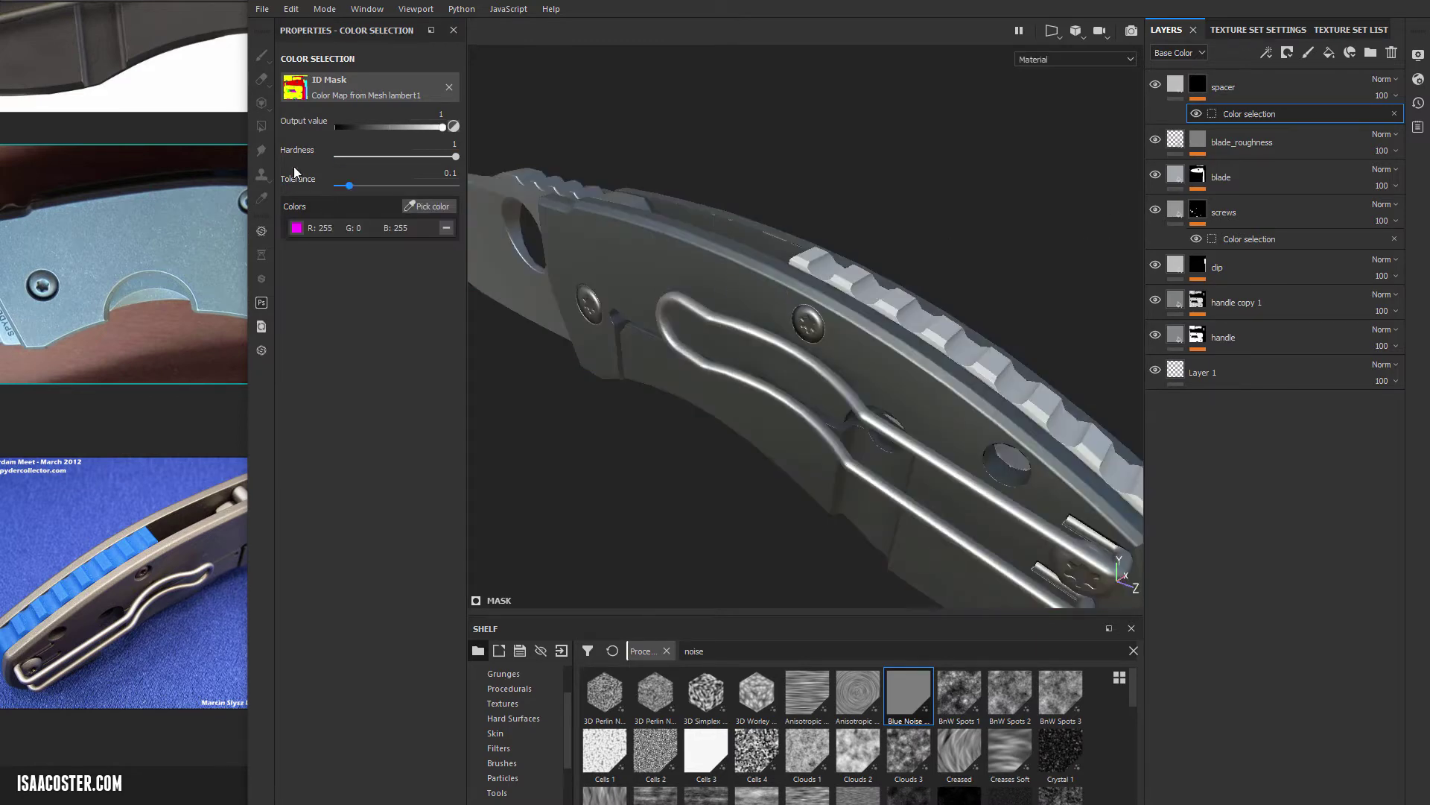
# - Sample the blue spacer in the reference photo as the spacer fill's base color and set its roughness to about 0.61
pyautogui.click(1166, 90)
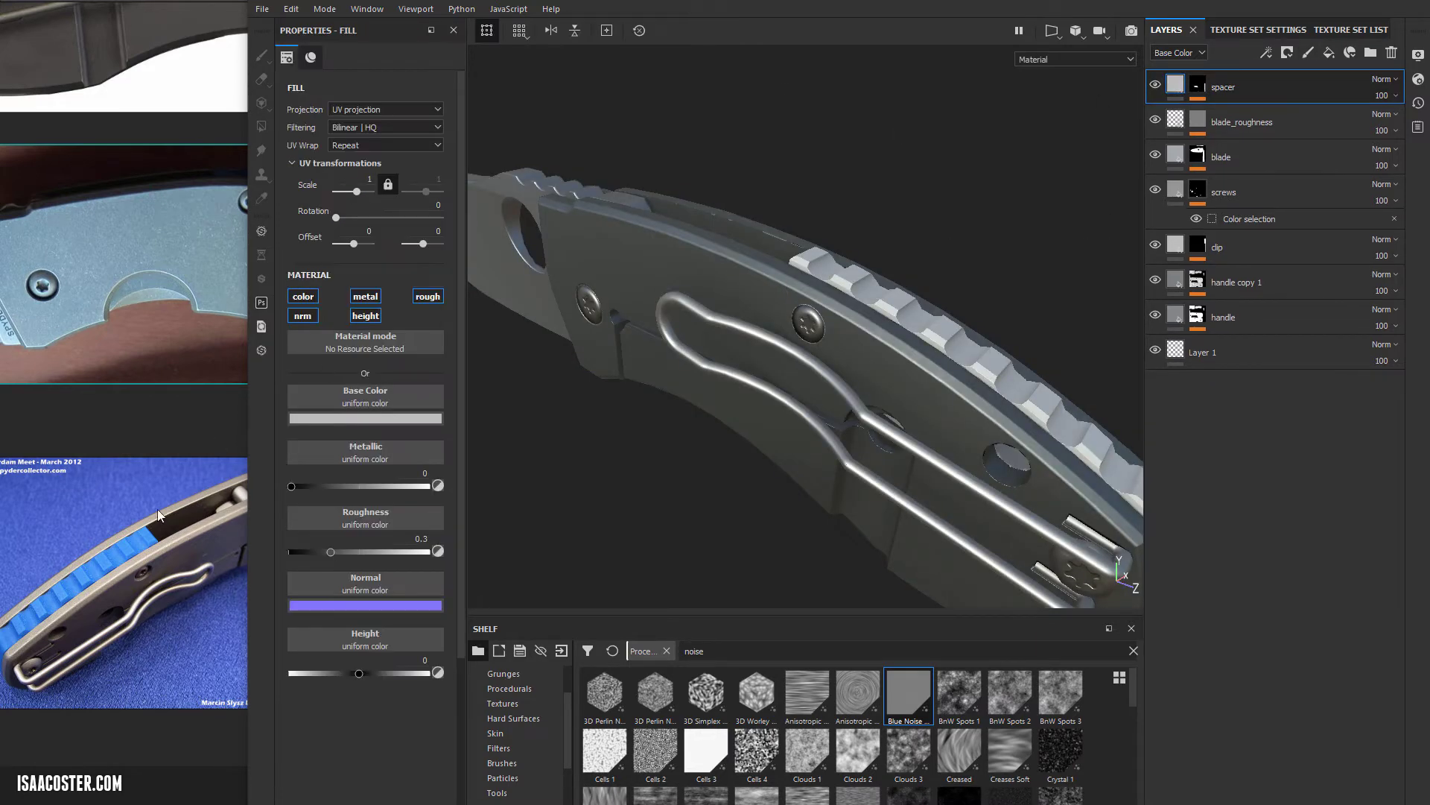
pyautogui.click(337, 418)
pyautogui.moveTo(410, 436); pyautogui.dragTo(123, 543)
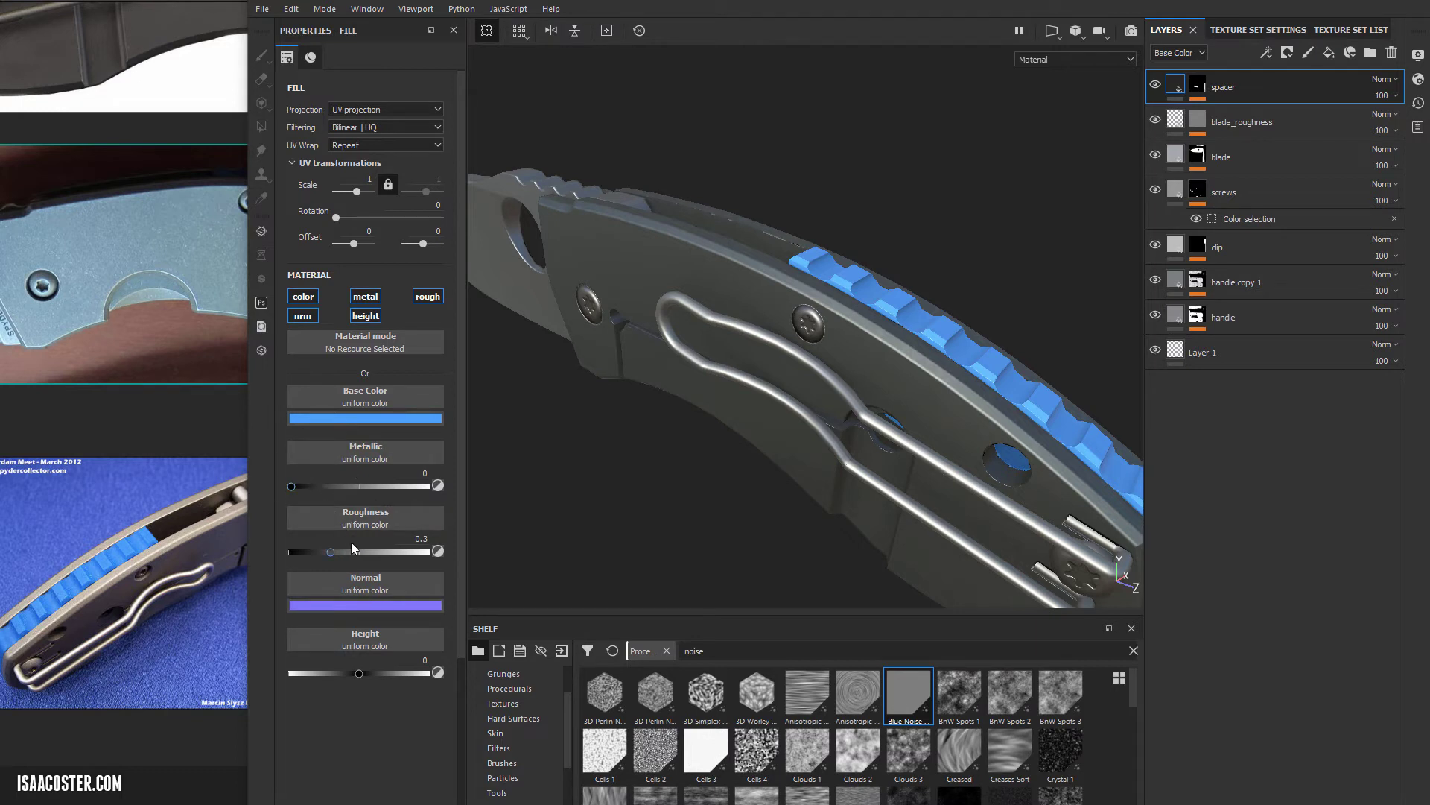
pyautogui.moveTo(358, 552)
pyautogui.mouseDown()
pyautogui.moveTo(390, 554)
pyautogui.moveTo(375, 552)
pyautogui.mouseUp()
# - Examine the knife from several angles and compare its blade, handle and edges with the reference photos
pyautogui.keyDown('alt'); pyautogui.moveTo(738, 456); pyautogui.dragTo(909, 333); pyautogui.keyUp('alt')
pyautogui.keyDown('alt'); pyautogui.moveTo(888, 399); pyautogui.dragTo(751, 329); pyautogui.keyUp('alt')
pyautogui.keyDown('alt'); pyautogui.moveTo(751, 328); pyautogui.dragTo(684, 379, button='right'); pyautogui.keyUp('alt')
pyautogui.moveTo(684, 378)
pyautogui.keyDown('alt'); pyautogui.mouseDown()
pyautogui.moveTo(681, 447)
pyautogui.moveTo(671, 380)
pyautogui.mouseUp(); pyautogui.keyUp('alt')
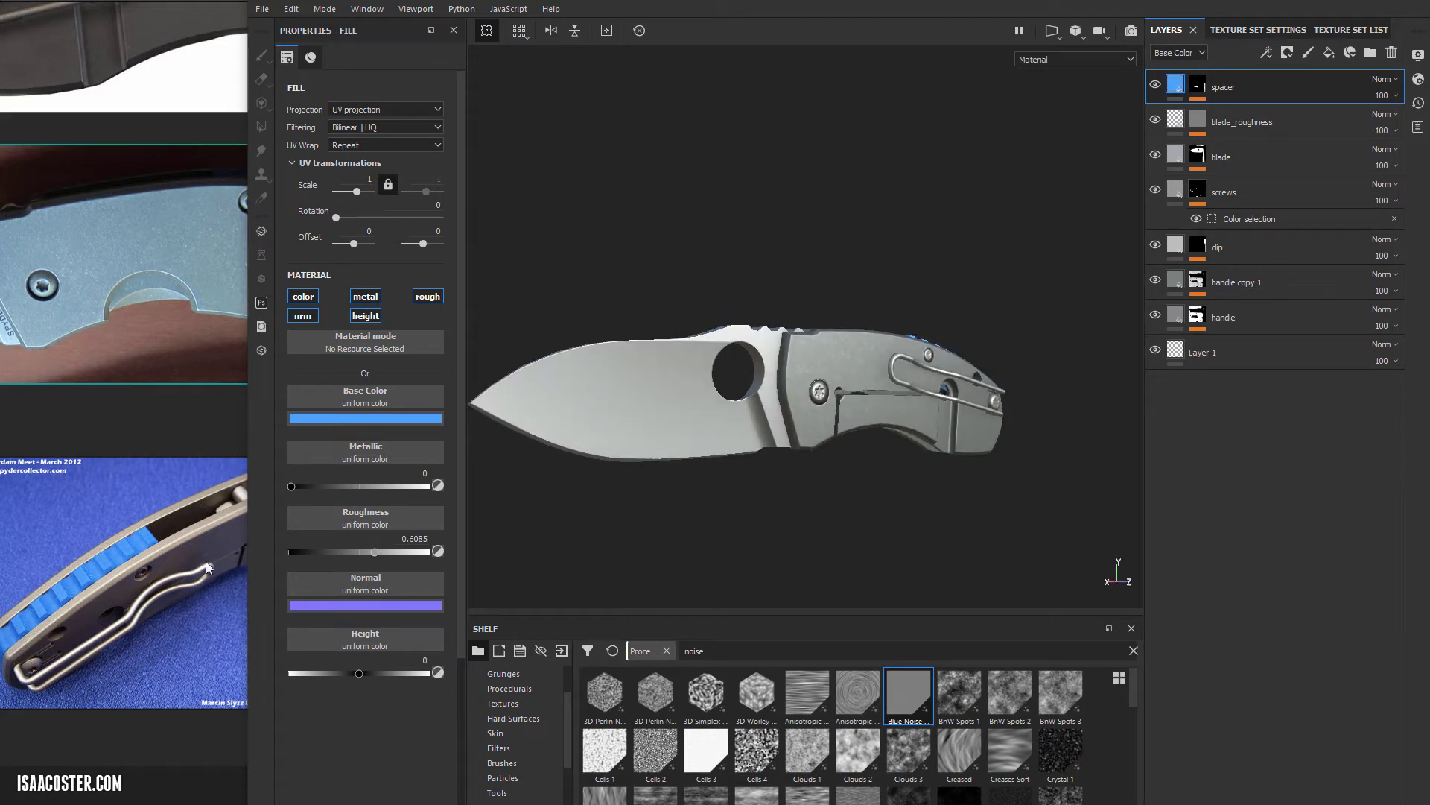
pyautogui.moveTo(713, 428)
pyautogui.keyDown('alt'); pyautogui.mouseDown()
pyautogui.moveTo(704, 529)
pyautogui.moveTo(699, 449)
pyautogui.mouseUp(); pyautogui.keyUp('alt')
pyautogui.keyDown('alt'); pyautogui.moveTo(699, 448); pyautogui.dragTo(979, 378, button='right'); pyautogui.keyUp('alt')
pyautogui.keyDown('alt'); pyautogui.moveTo(981, 383); pyautogui.dragTo(844, 396); pyautogui.keyUp('alt')
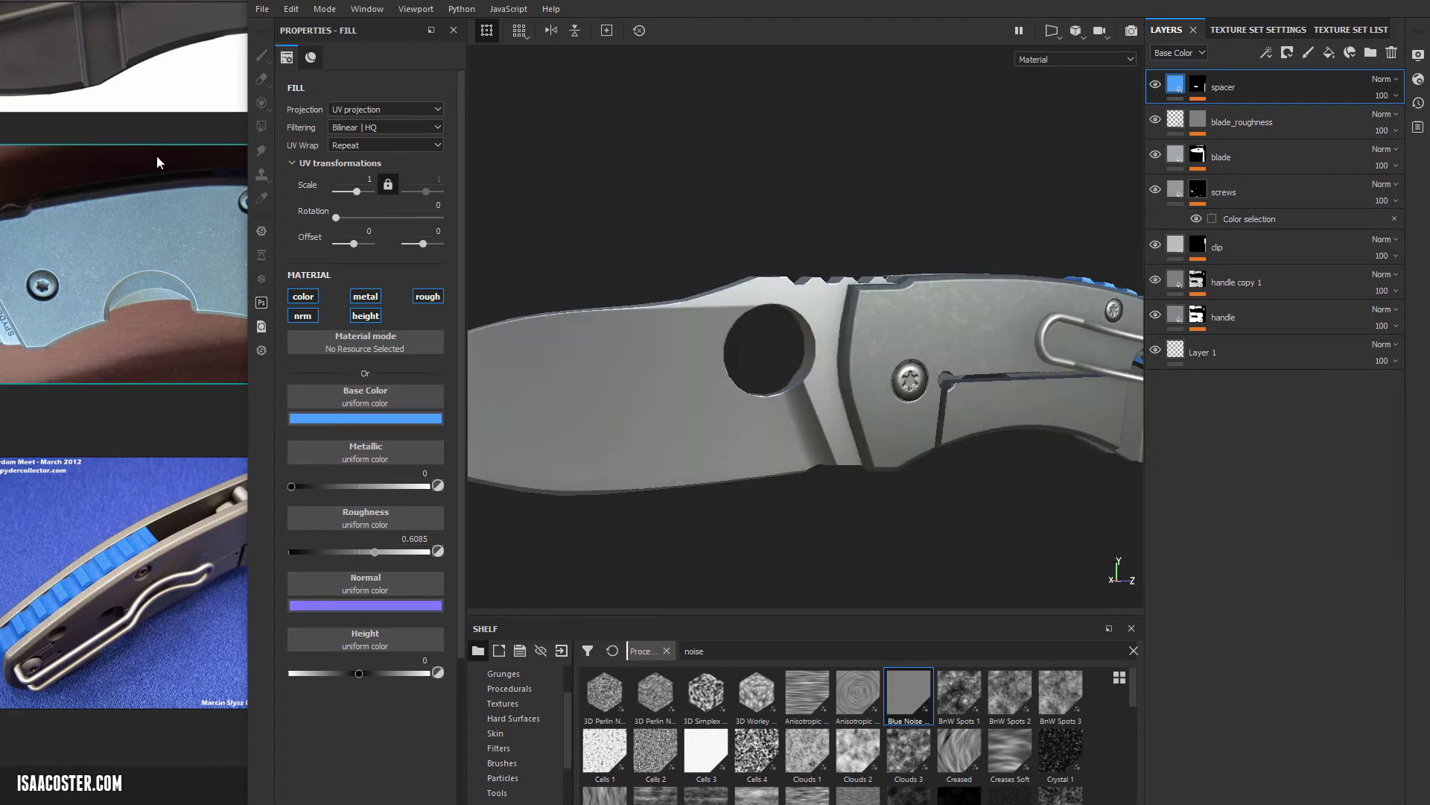
pyautogui.moveTo(131, 222); pyautogui.dragTo(168, 231)
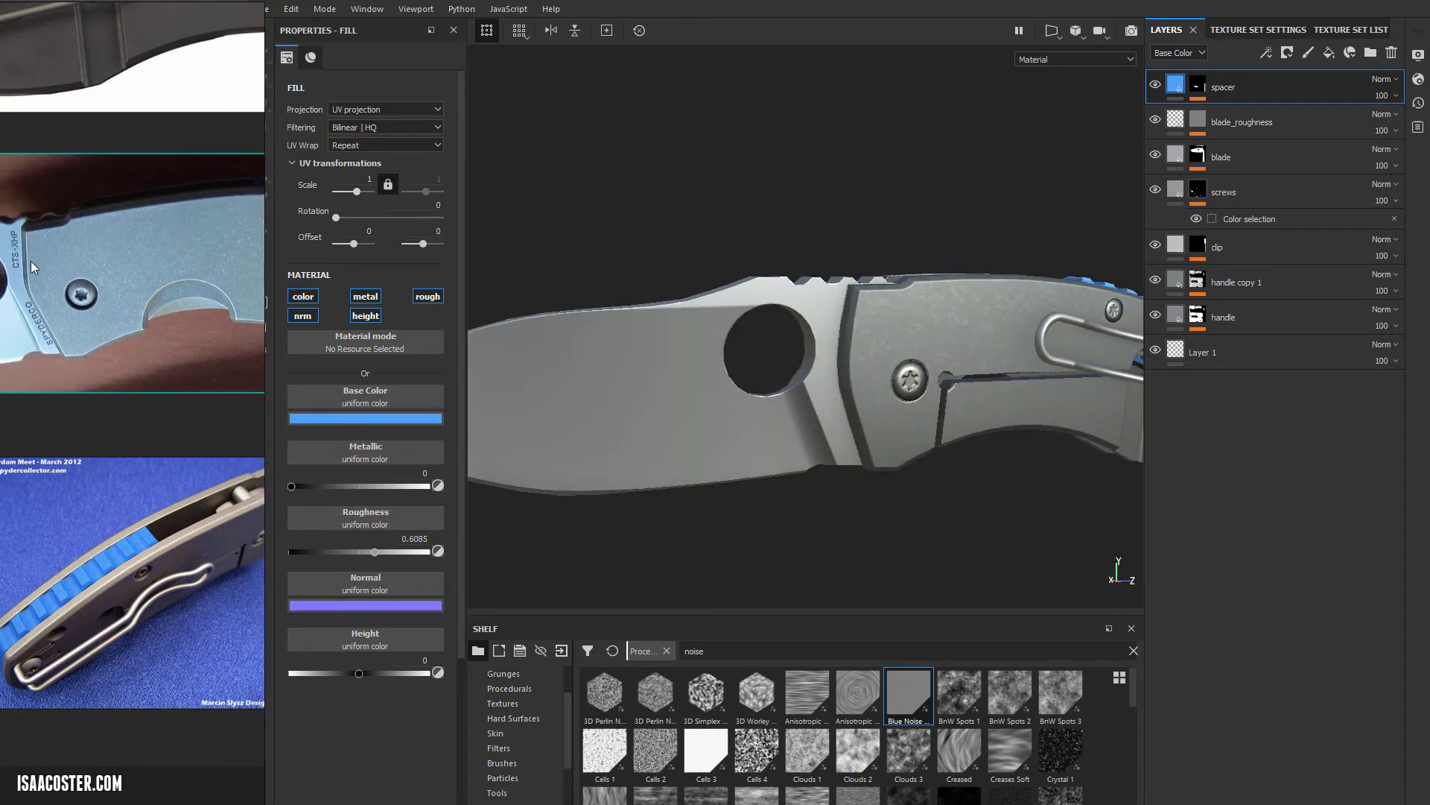
pyautogui.keyDown('alt'); pyautogui.moveTo(887, 223); pyautogui.dragTo(892, 293); pyautogui.keyUp('alt')
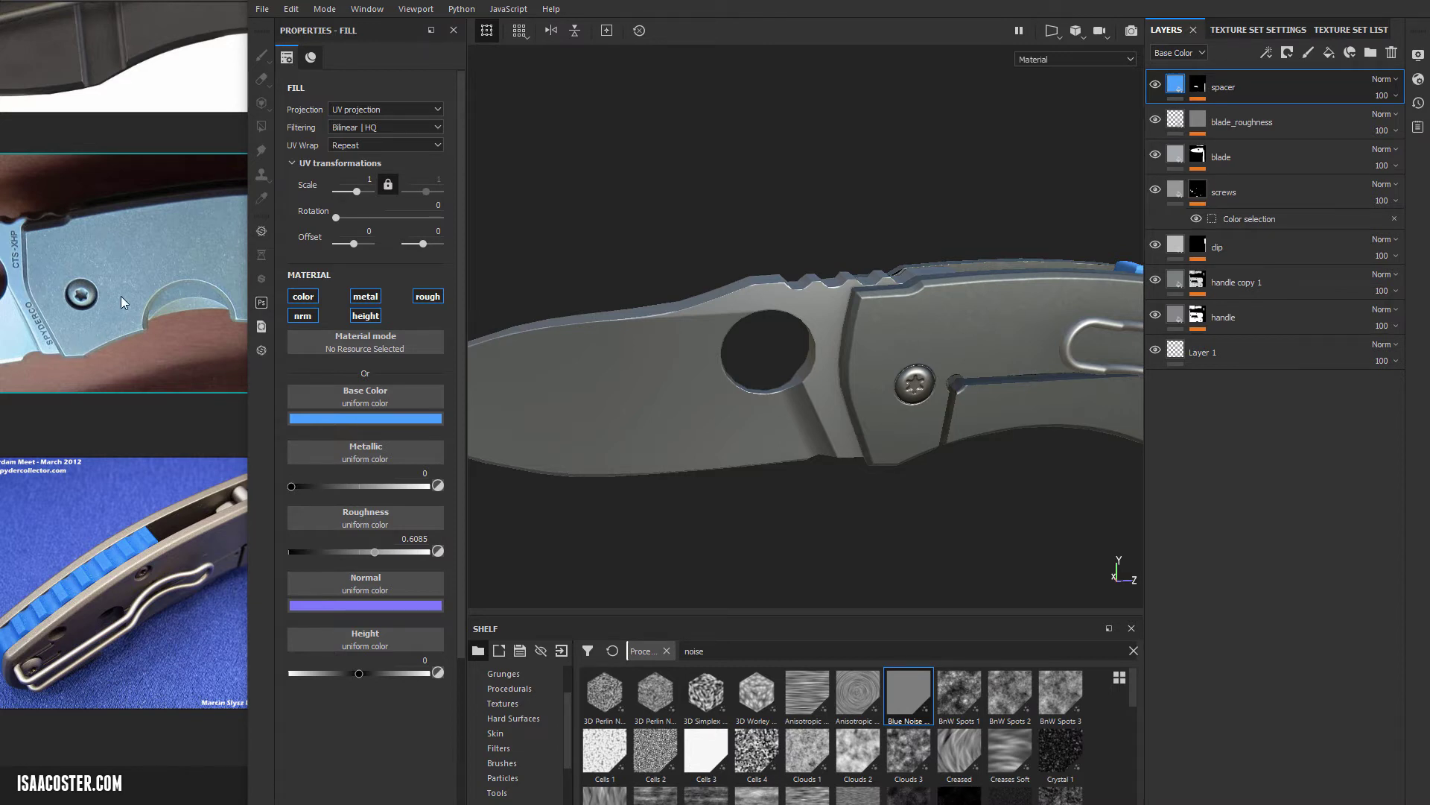
pyautogui.keyDown('alt'); pyautogui.moveTo(899, 188); pyautogui.dragTo(626, 195, button='middle'); pyautogui.keyUp('alt')
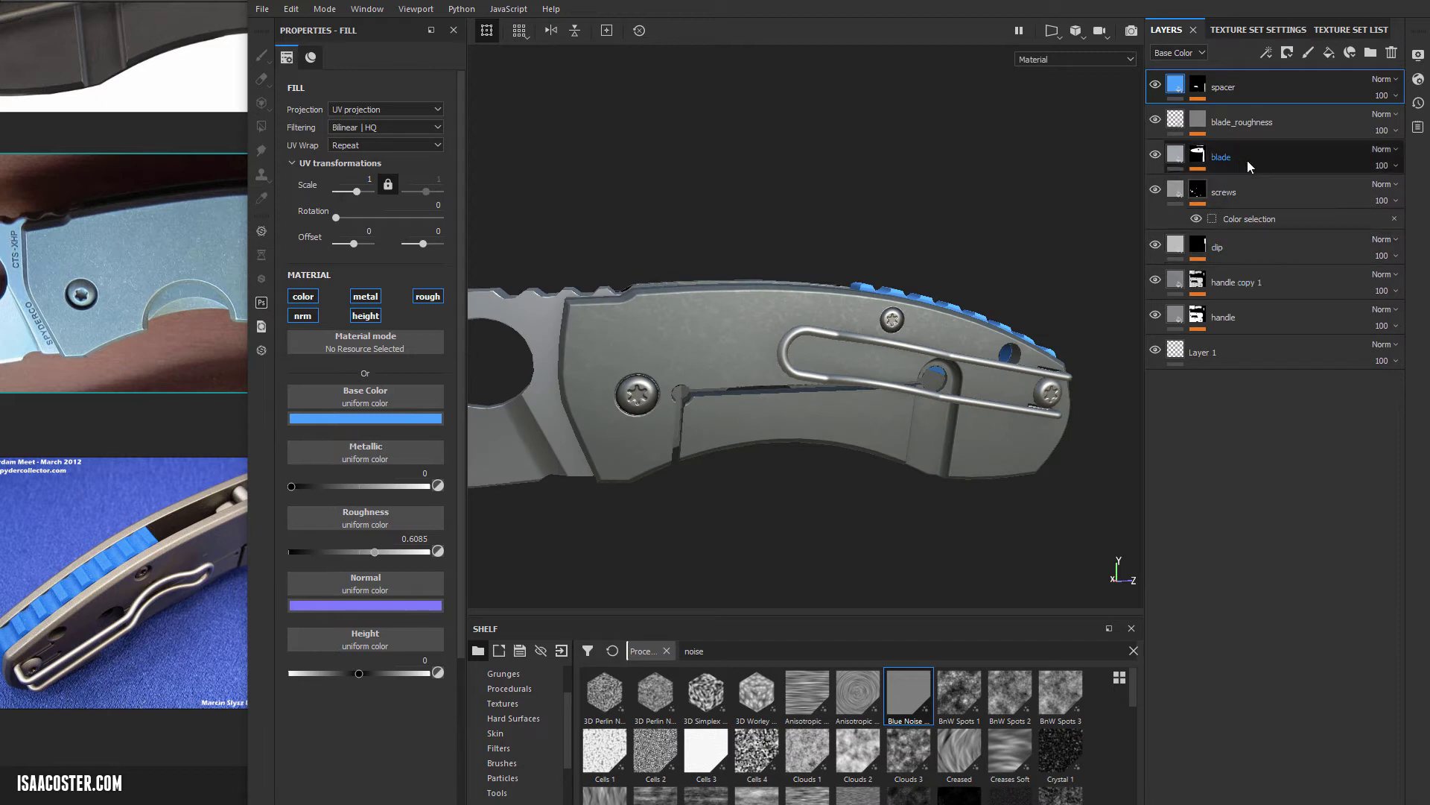
# - Add a fill layer named "blade edges" above the blade layer and mask it with a color selection of the handle's yellow ID color
pyautogui.click(1192, 158)
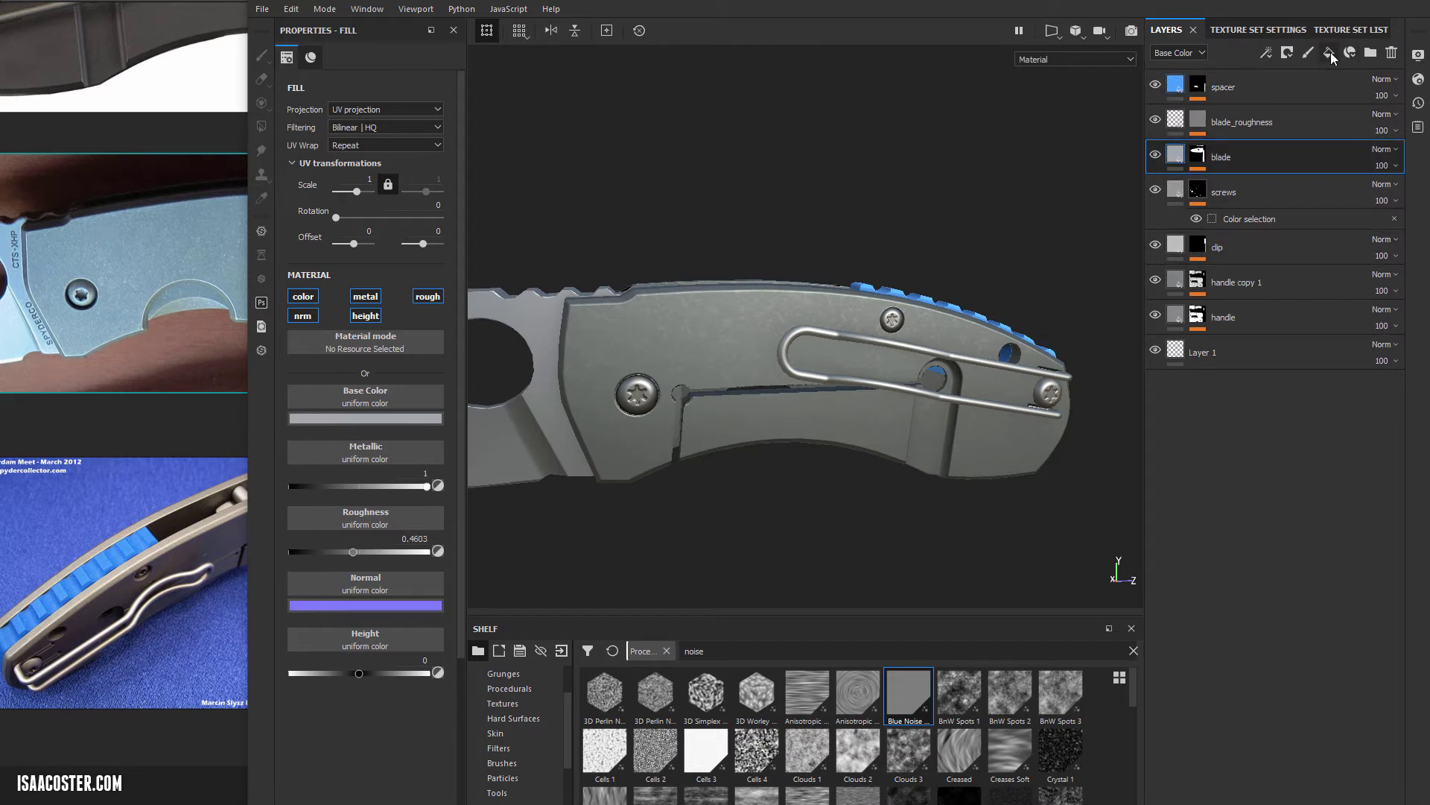
pyautogui.click(1330, 53)
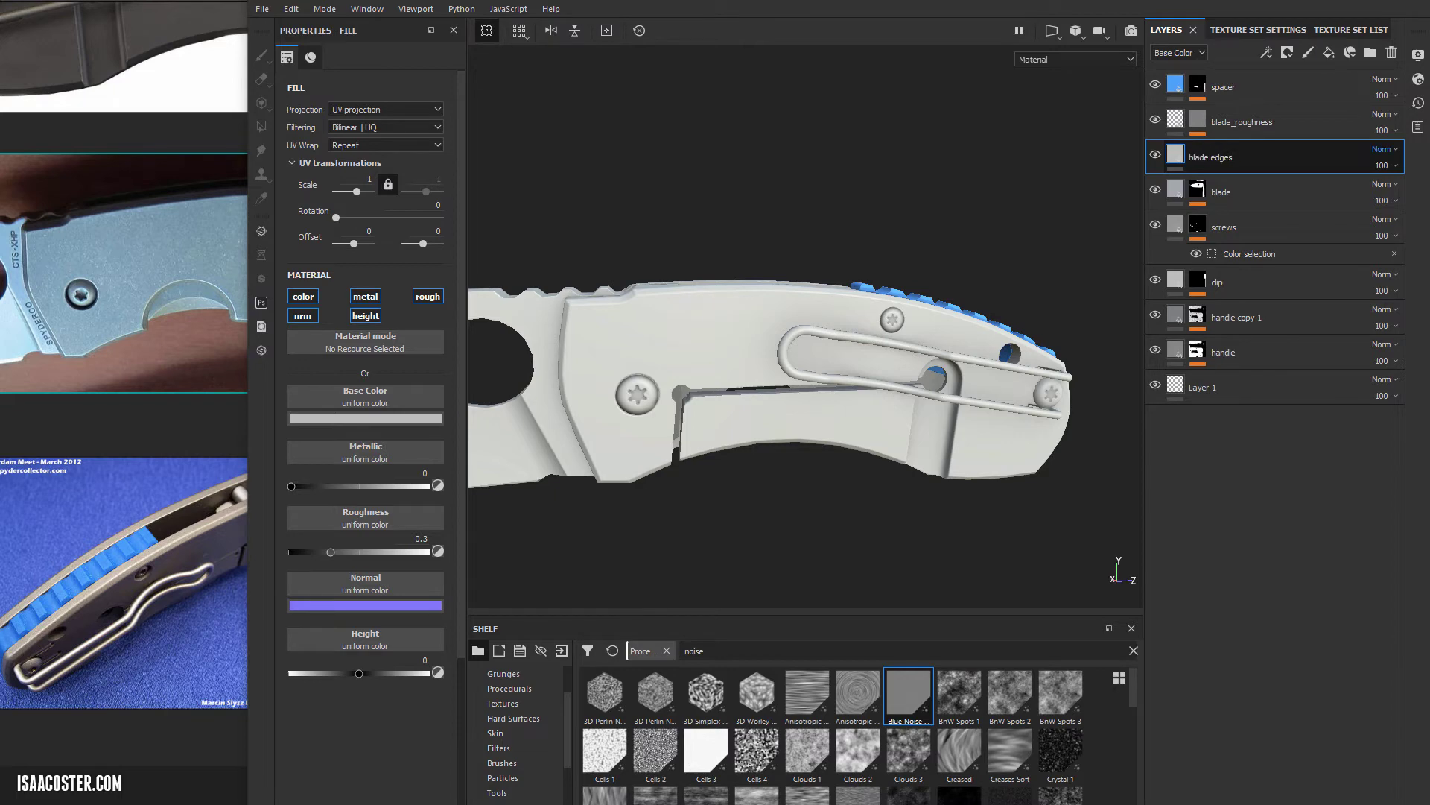
pyautogui.rightClick(1230, 158)
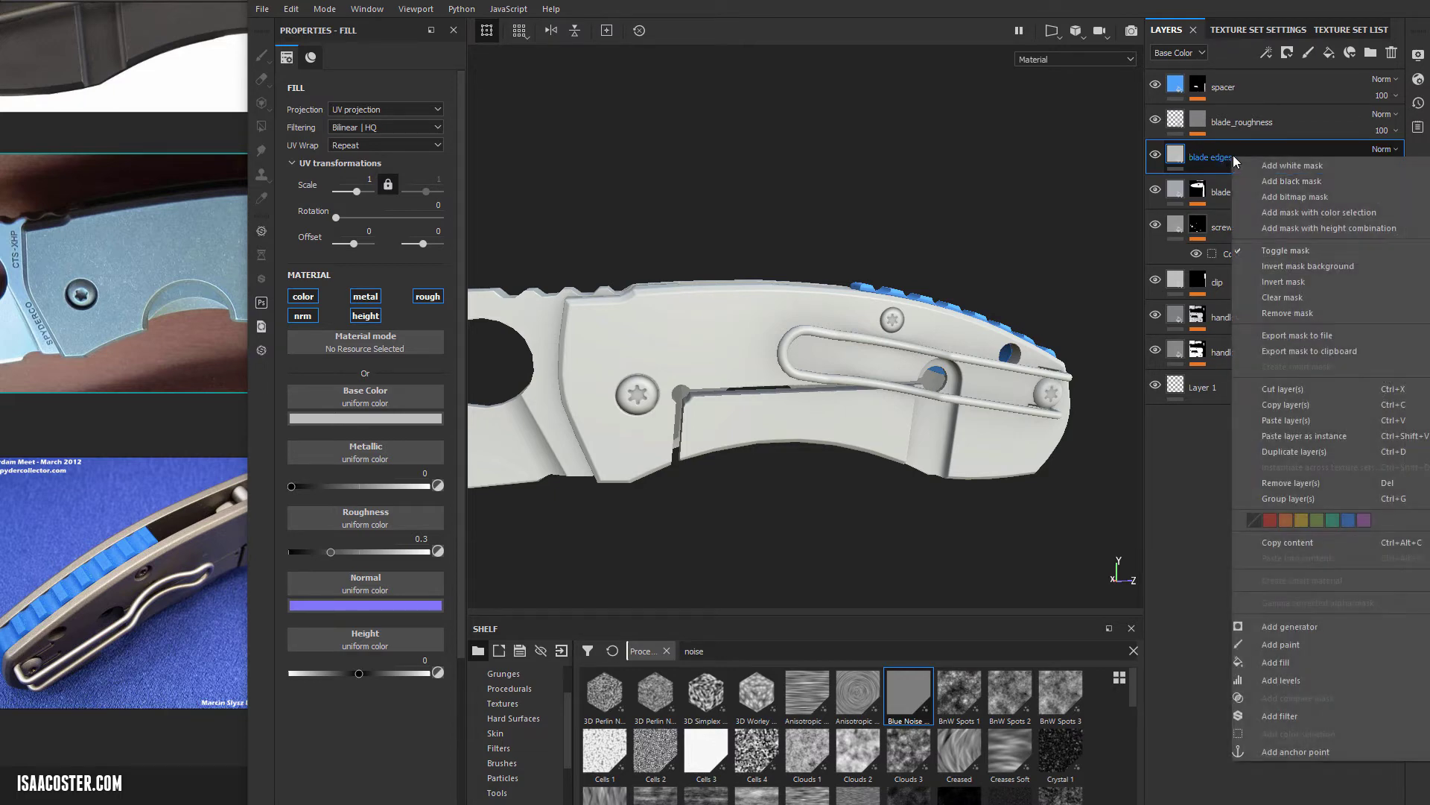
pyautogui.click(1310, 210)
pyautogui.click(421, 205)
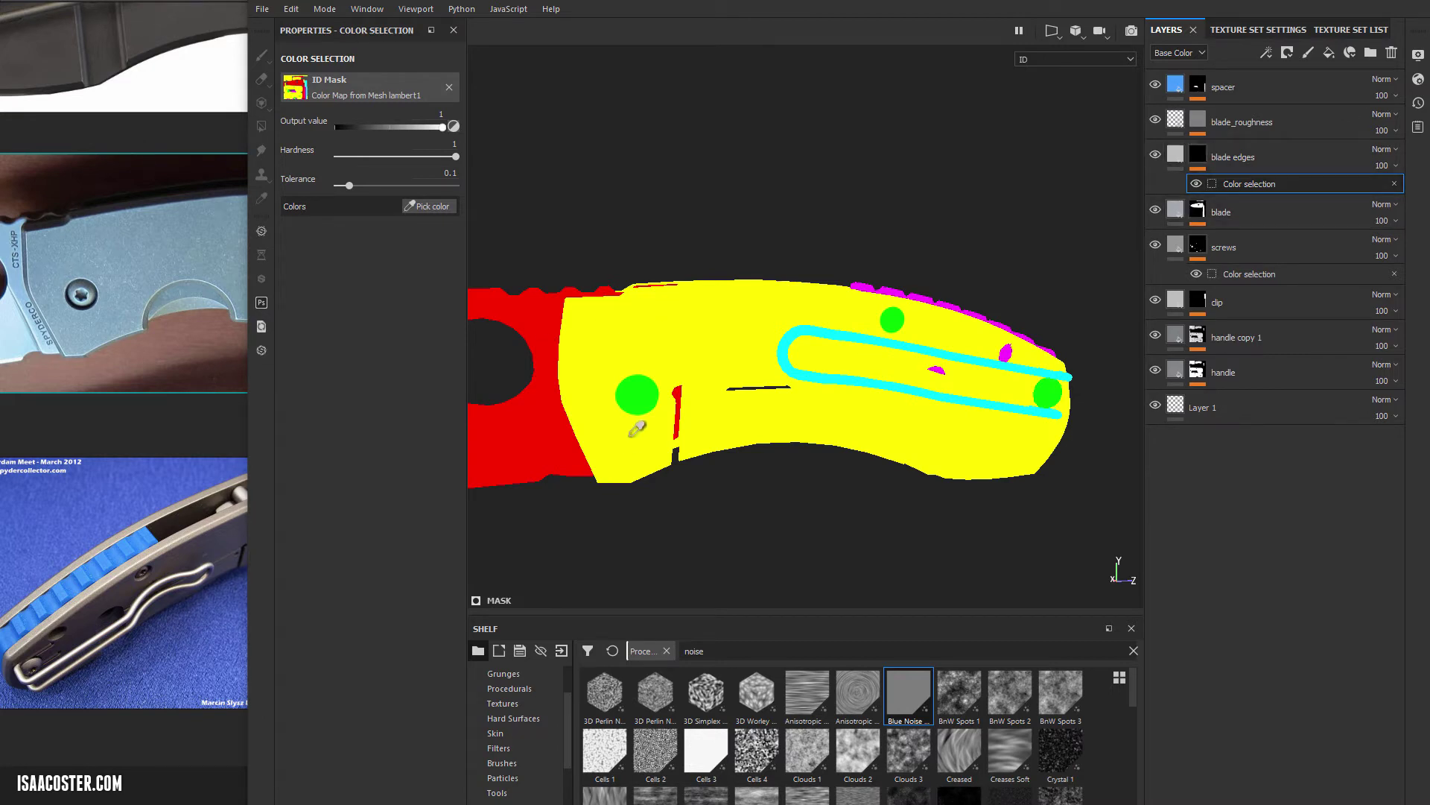
pyautogui.click(683, 322)
# - Rename the "blade edges" layer to "handle edges"
pyautogui.click(1223, 160)
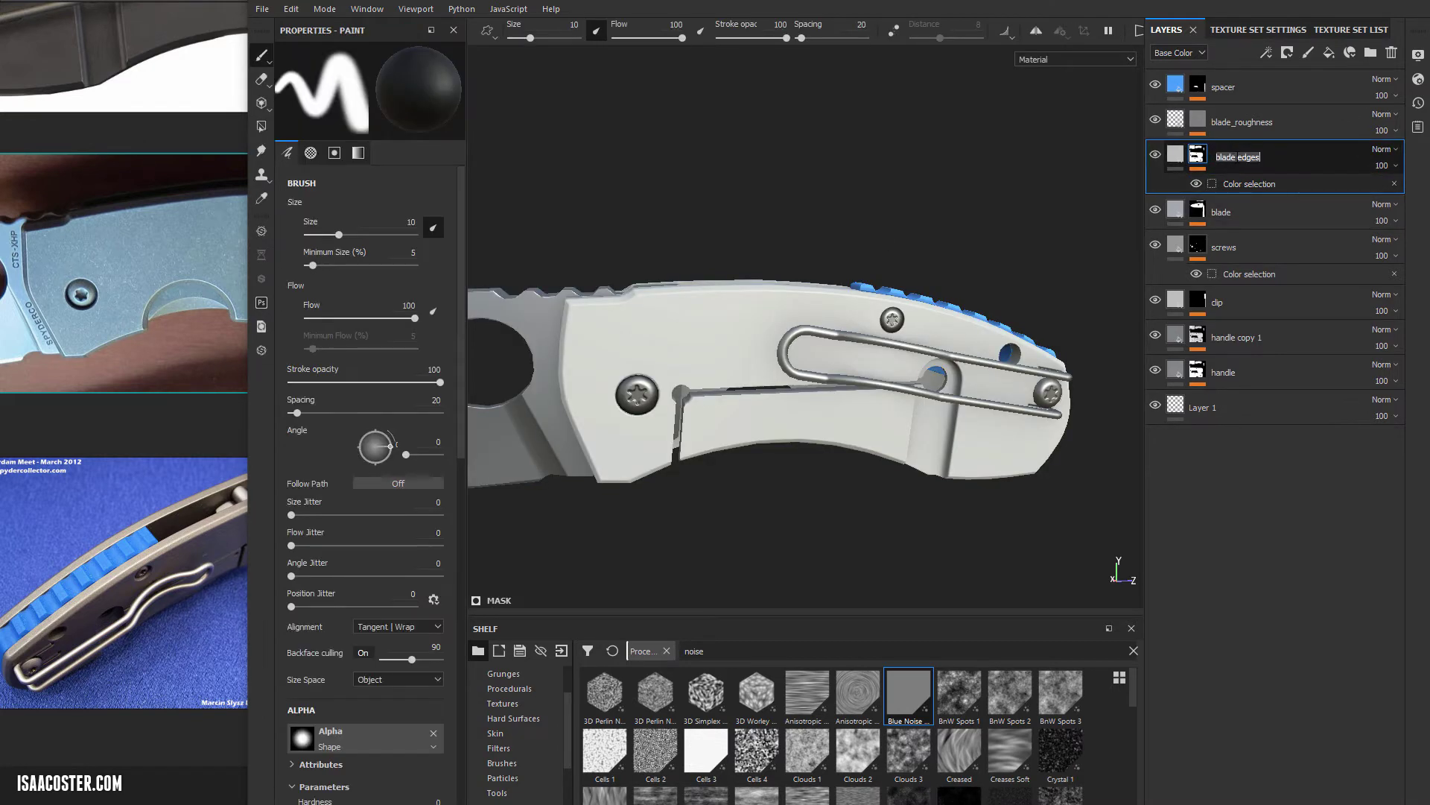
pyautogui.doubleClick(1224, 159)
pyautogui.write('hand;')
pyautogui.press('BackSpace')
pyautogui.write('le')
pyautogui.press('Return')
# - Set the handle edges fill's metallic to 1 and make its base color a slightly lighter grey
pyautogui.keyDown('alt'); pyautogui.moveTo(858, 206); pyautogui.dragTo(877, 246); pyautogui.keyUp('alt')
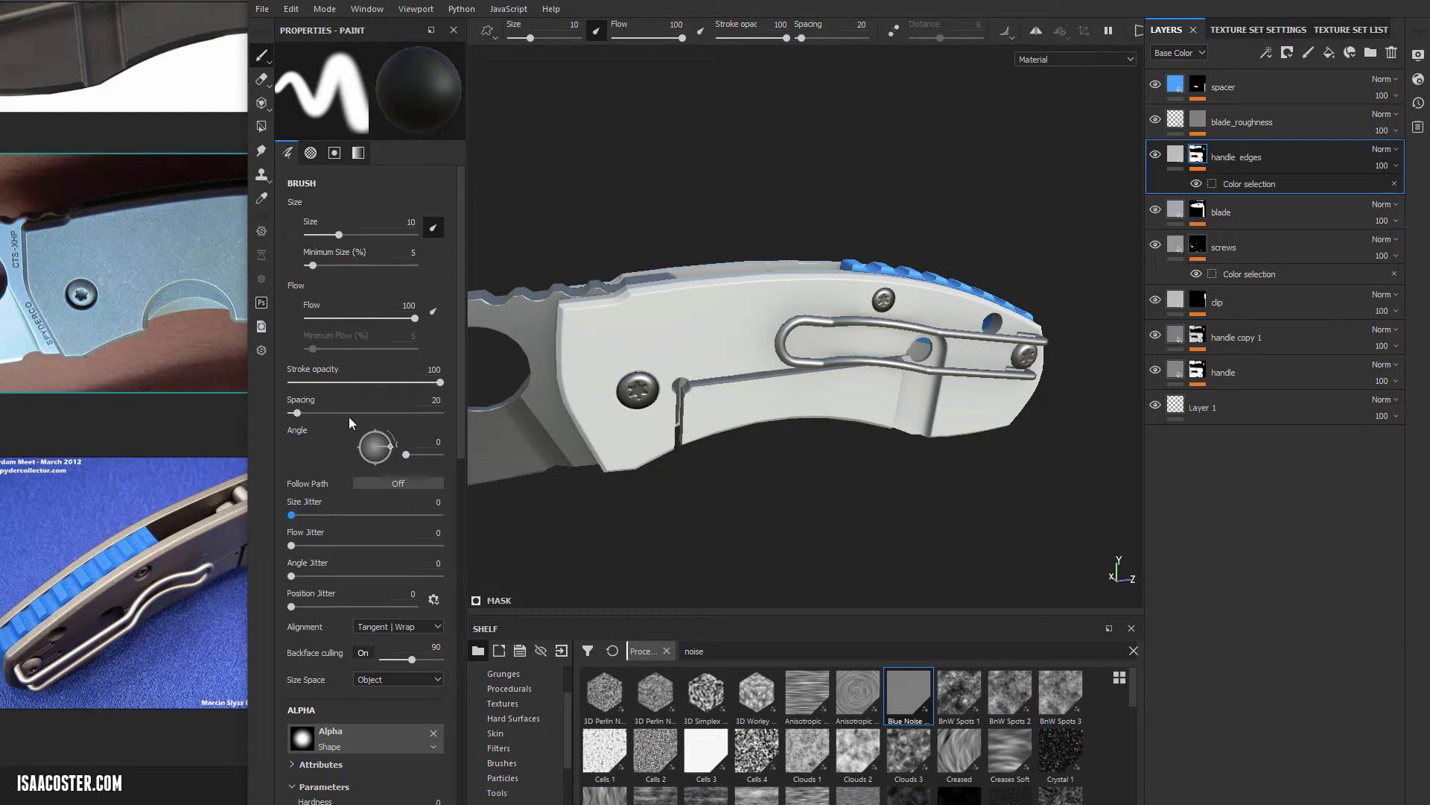
pyautogui.click(1176, 154)
pyautogui.moveTo(368, 485); pyautogui.dragTo(496, 483)
pyautogui.keyDown('alt'); pyautogui.moveTo(669, 363); pyautogui.dragTo(713, 351); pyautogui.keyUp('alt')
pyautogui.keyDown('alt'); pyautogui.moveTo(713, 351); pyautogui.dragTo(976, 339, button='right'); pyautogui.keyUp('alt')
pyautogui.click(417, 418)
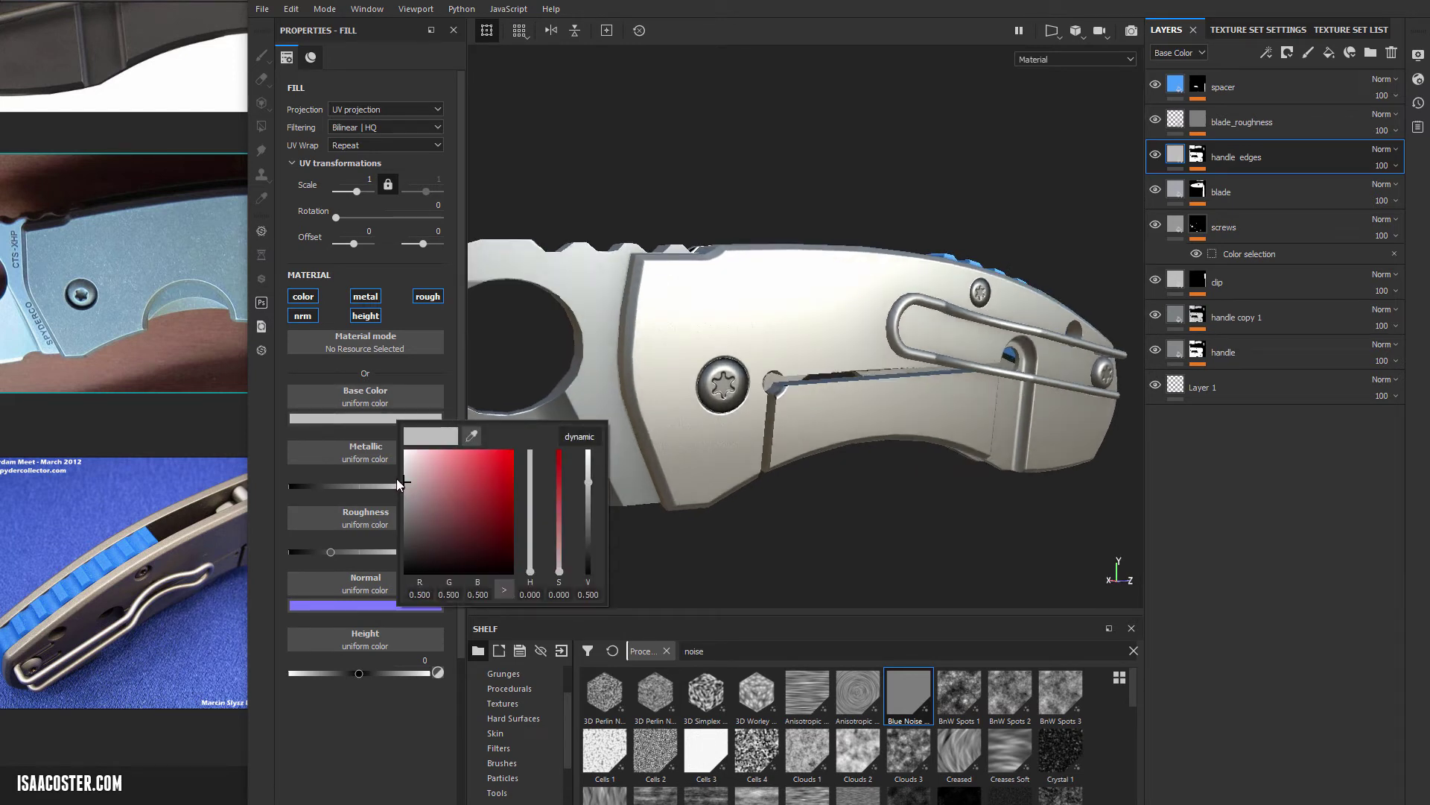
pyautogui.click(404, 479)
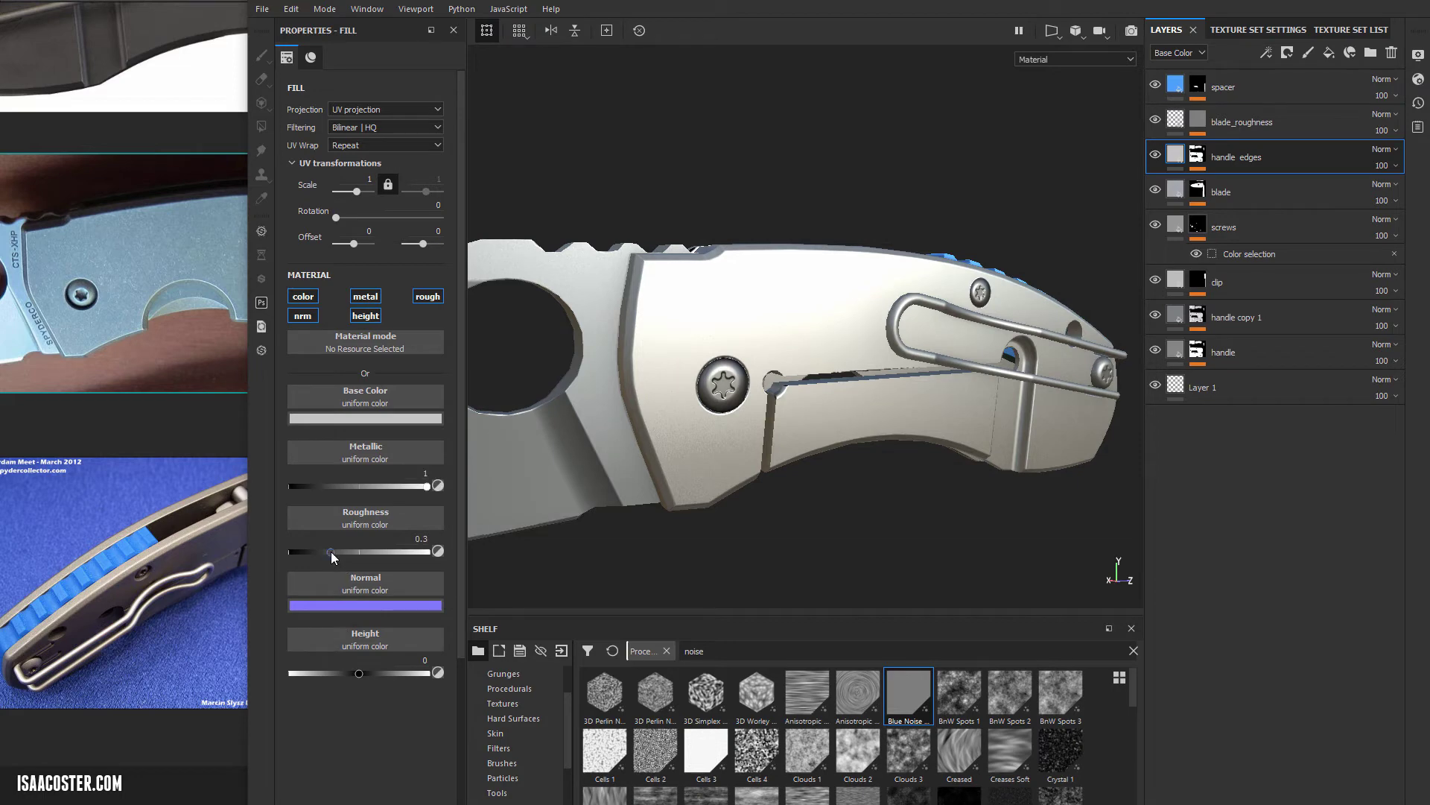
pyautogui.keyDown('alt'); pyautogui.moveTo(733, 464); pyautogui.dragTo(690, 492); pyautogui.keyUp('alt')
# - Apply the Edges Uber smart mask to the handle edges layer, above its color selection
pyautogui.click(1201, 160)
pyautogui.rightClick(1204, 165)
pyautogui.click(1263, 225)
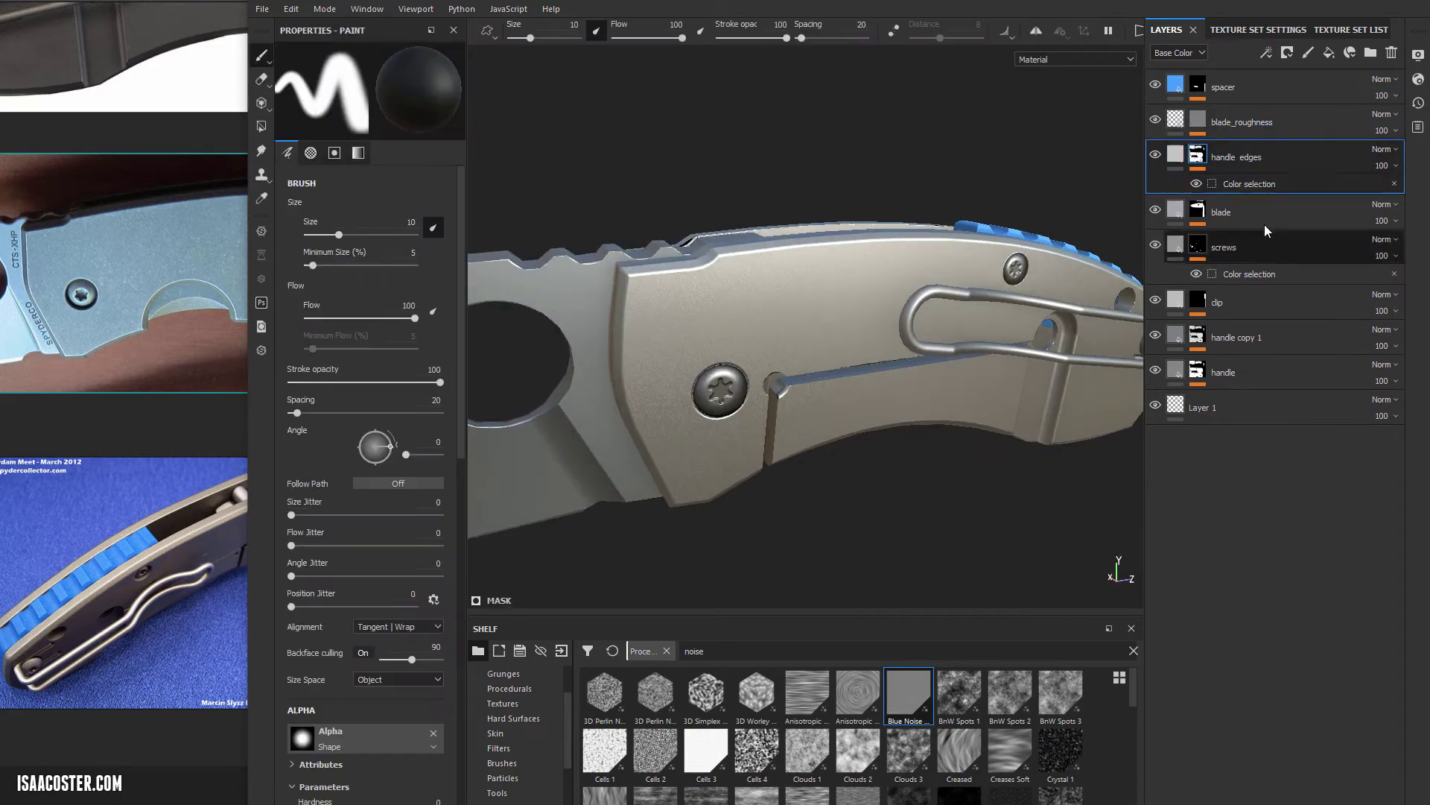
pyautogui.click(1245, 183)
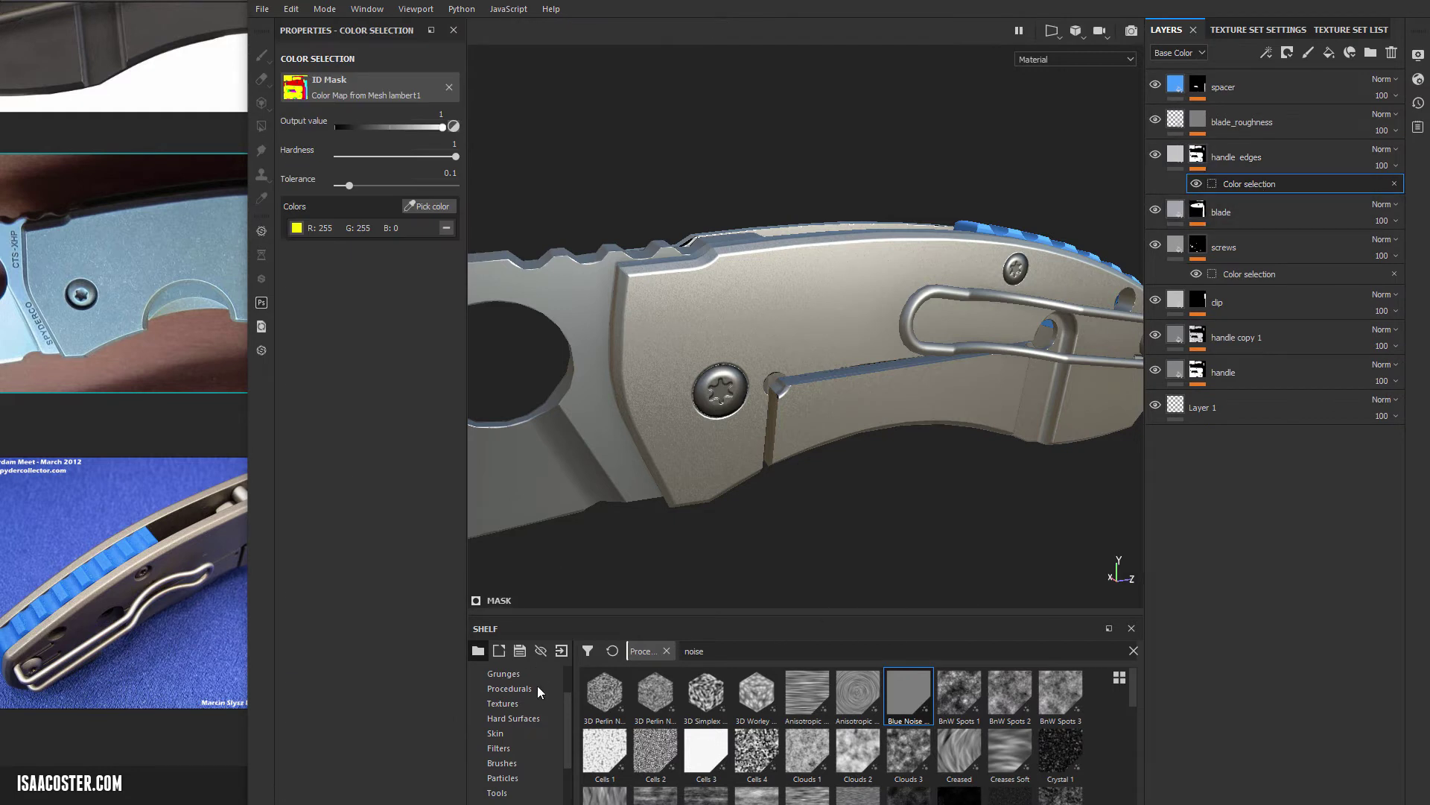
pyautogui.scroll(-2, 525, 751)
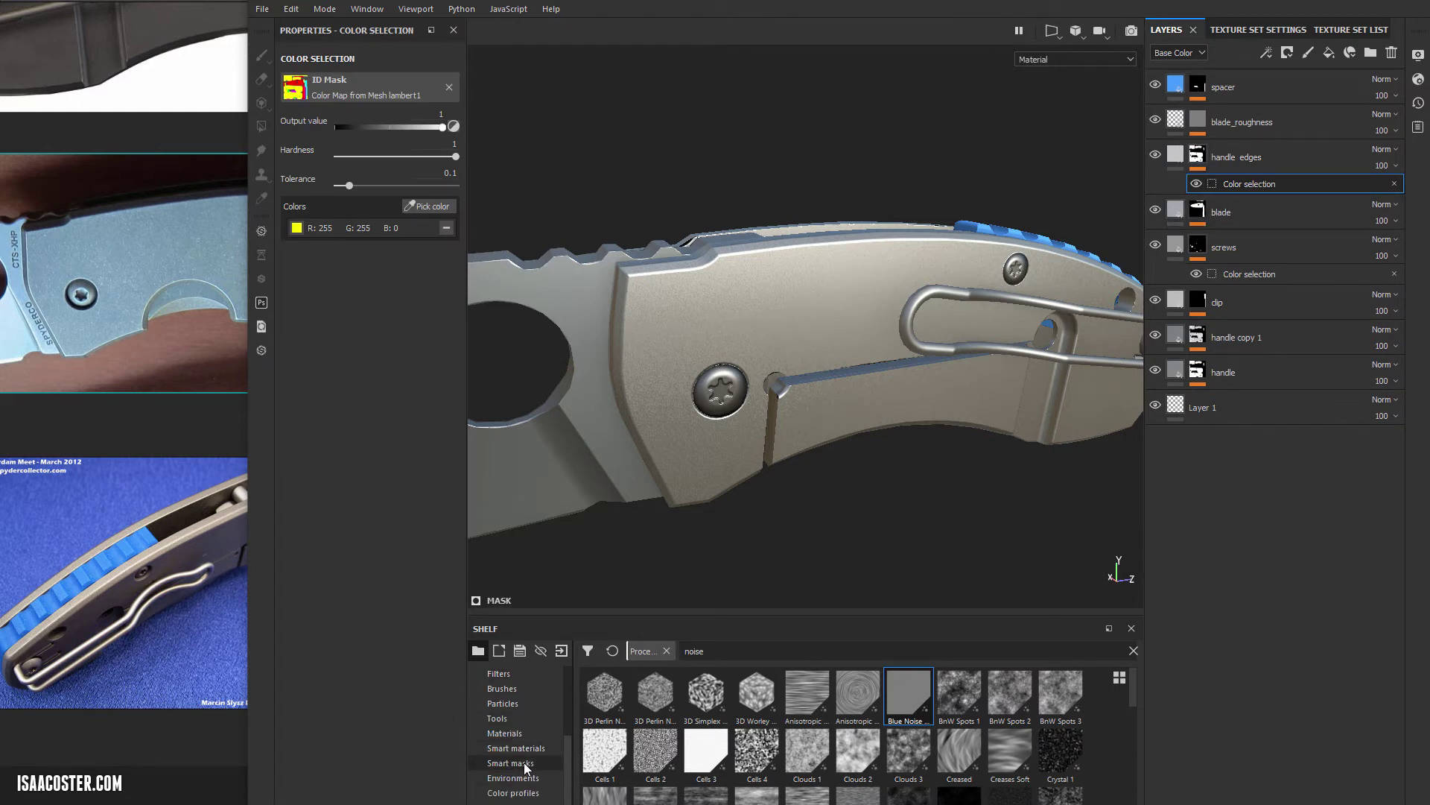
pyautogui.click(667, 650)
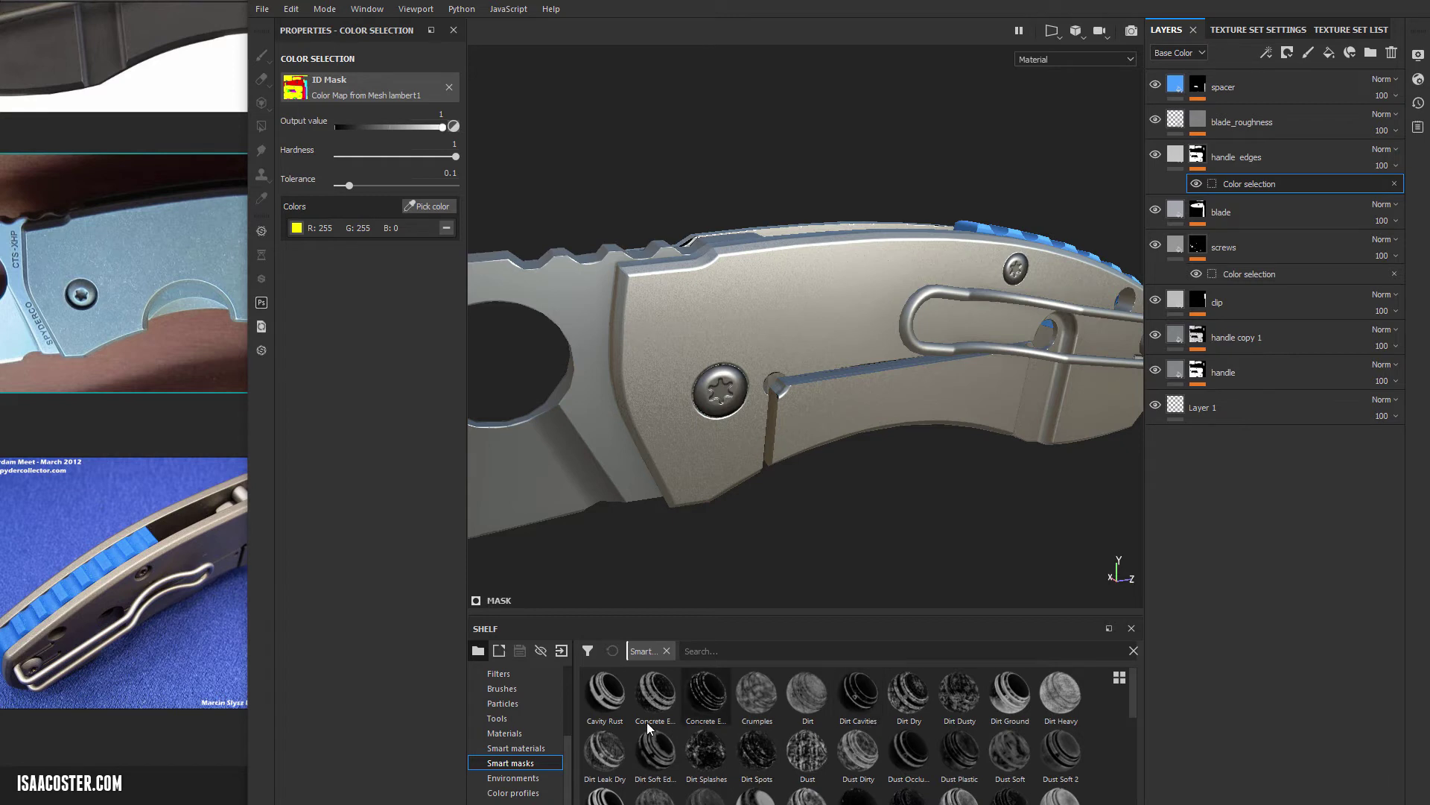
pyautogui.scroll(-3, 946, 740)
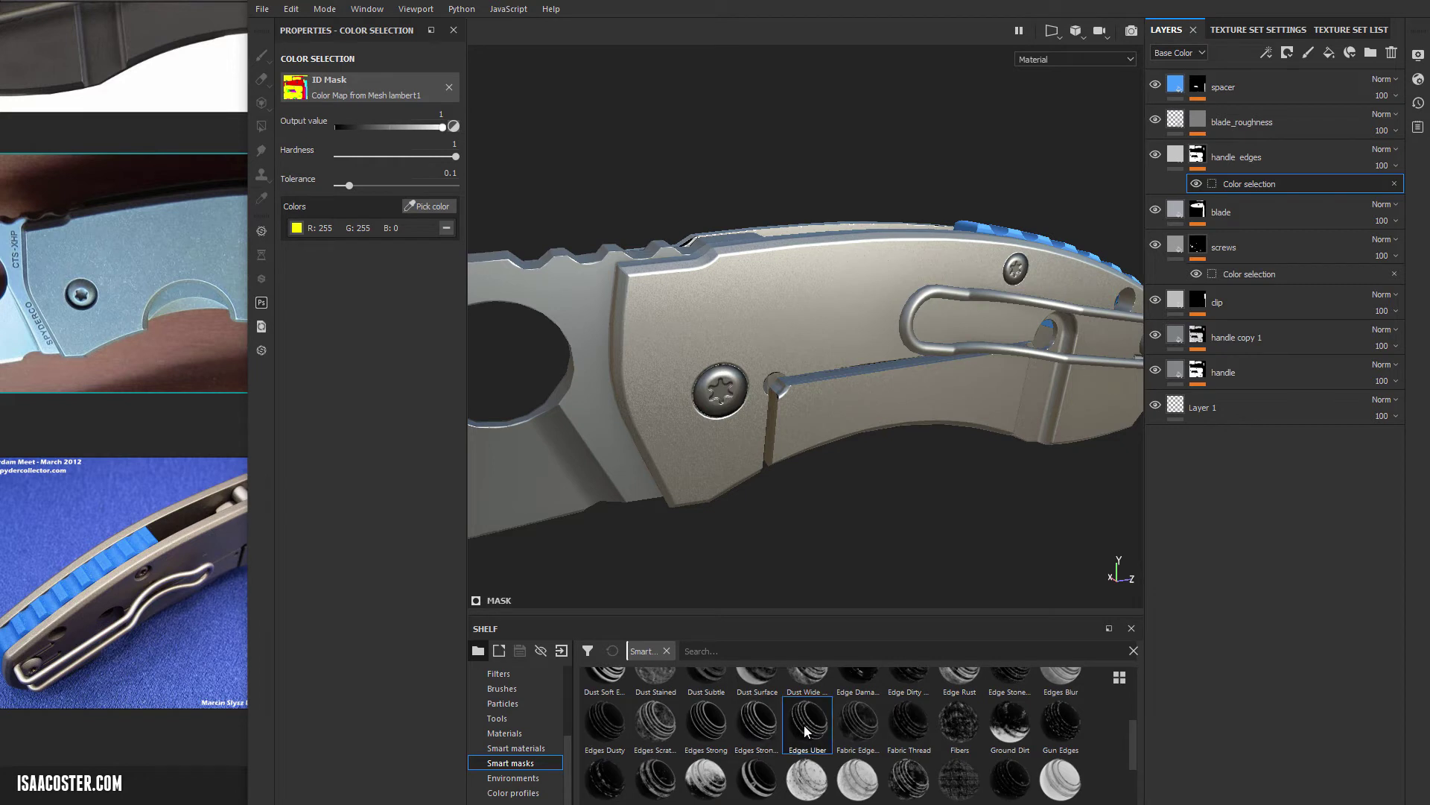
pyautogui.moveTo(804, 732)
pyautogui.mouseDown()
pyautogui.moveTo(1222, 261)
pyautogui.moveTo(1246, 154)
pyautogui.mouseUp()
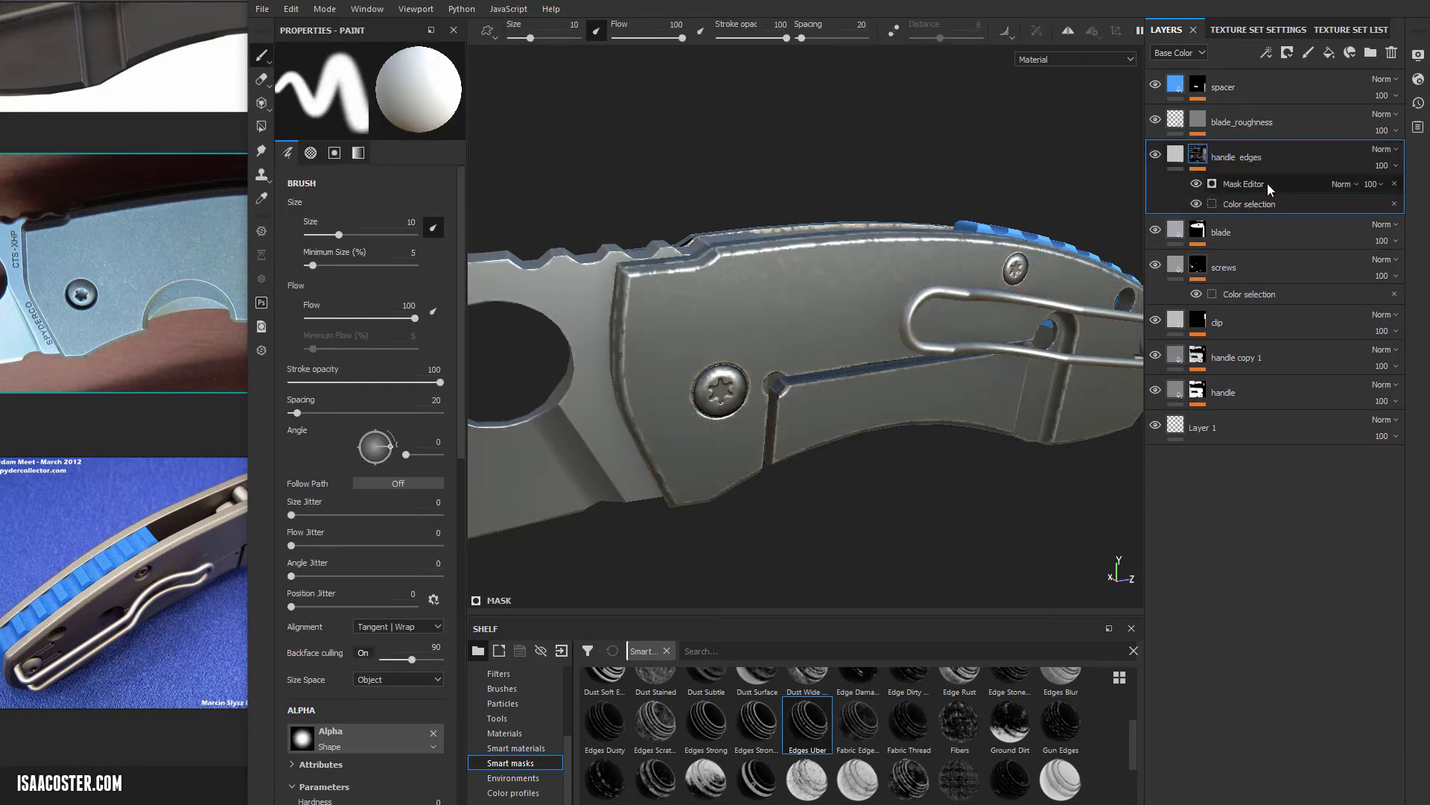
# - Set the blend mode of the handle edges mask's Mask Editor to Multiply over the color selection
pyautogui.click(1323, 204)
pyautogui.click(1346, 183)
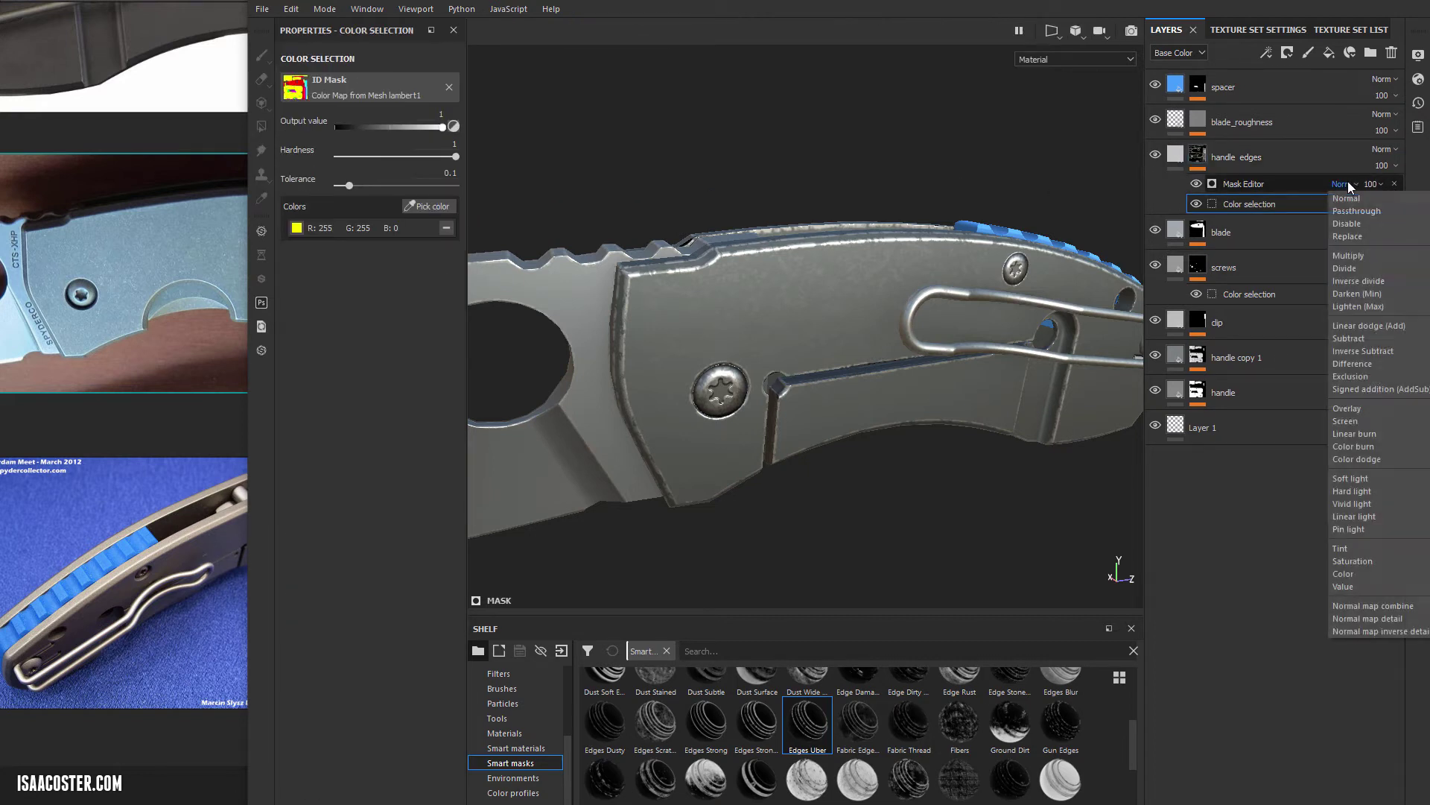
pyautogui.click(1371, 259)
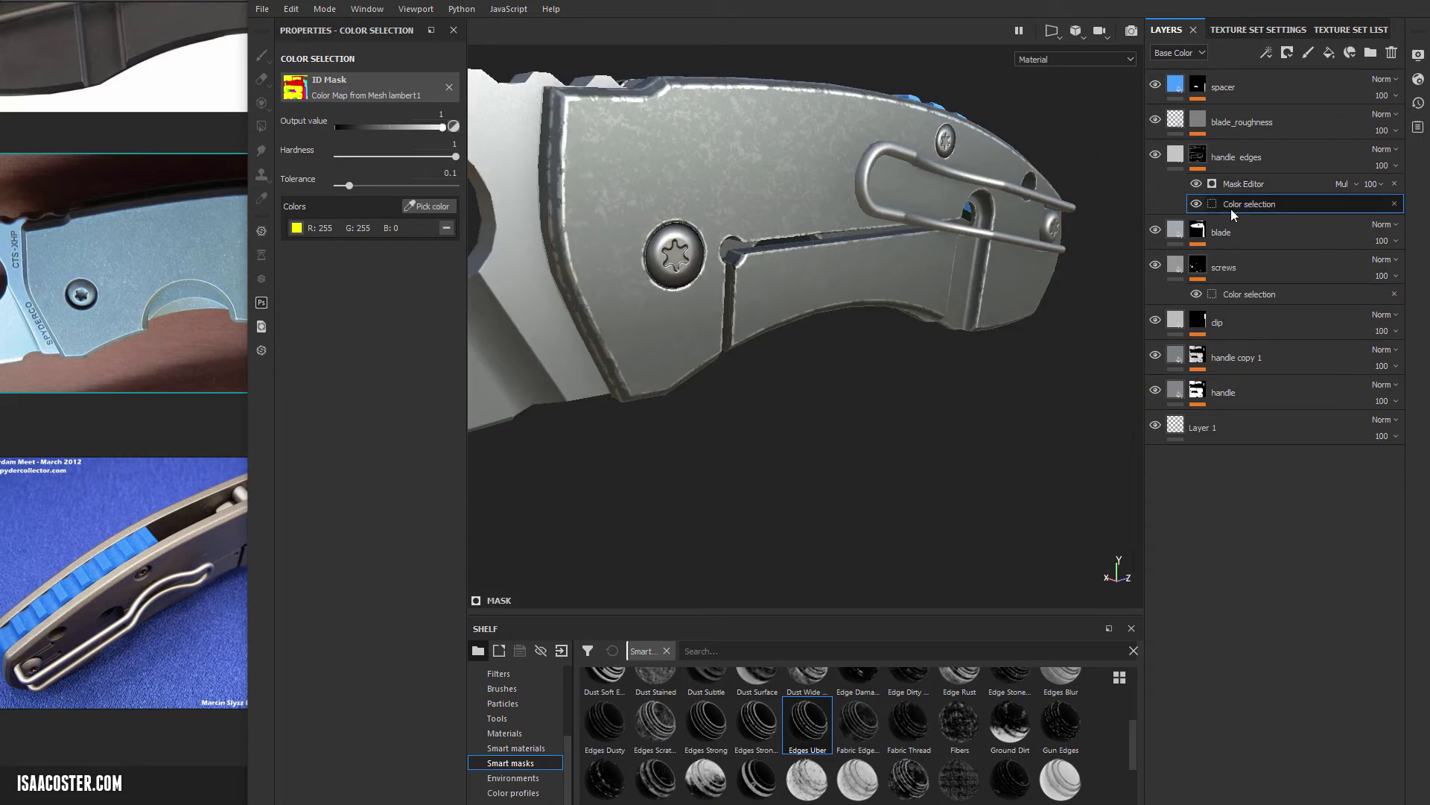
# - Examine the handle edges mask on the model with its Mask Editor effect hidden and shown again
pyautogui.click(1196, 184)
pyautogui.click(1196, 156)
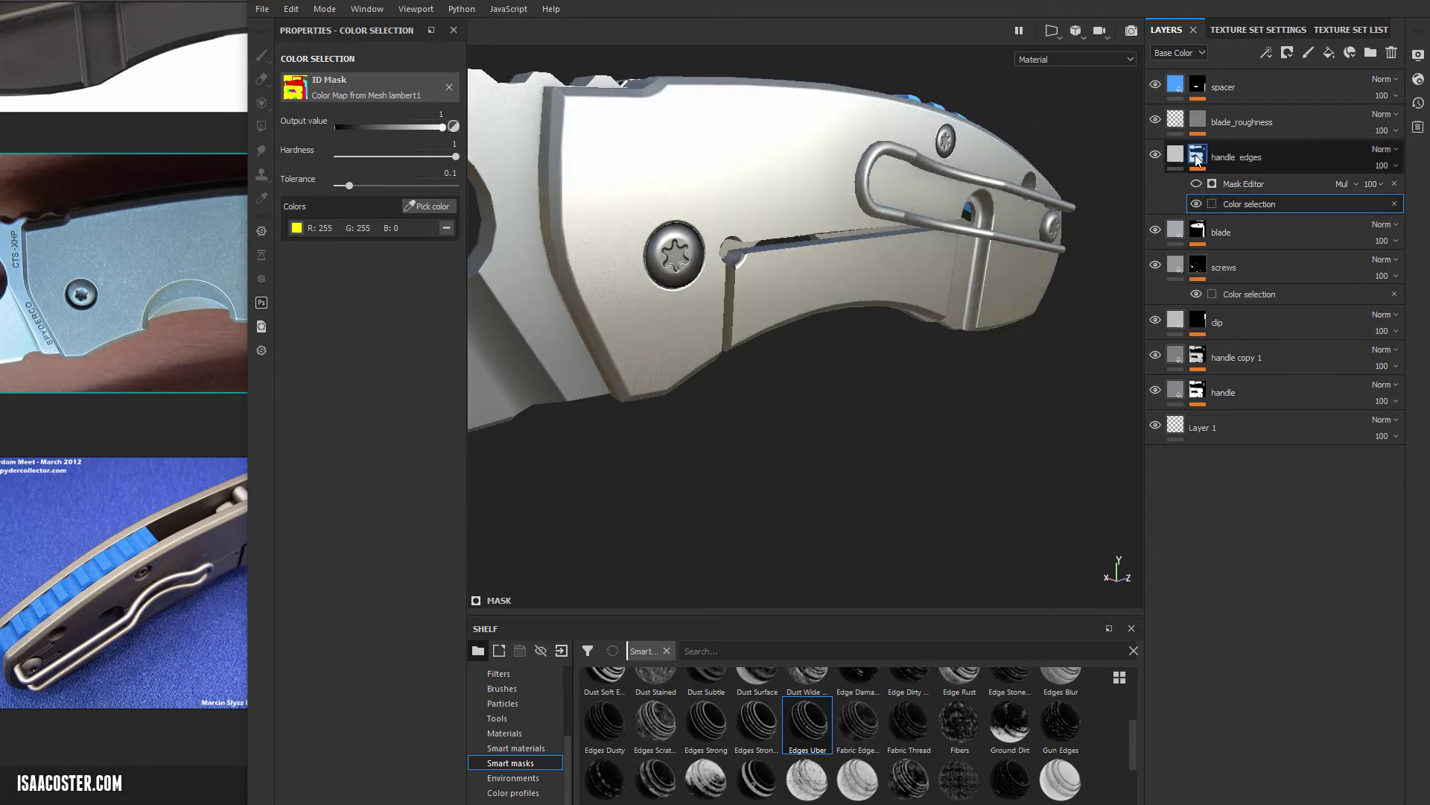
pyautogui.keyDown('alt'); pyautogui.click(1195, 159); pyautogui.keyUp('alt')
pyautogui.moveTo(1006, 344)
pyautogui.keyDown('alt'); pyautogui.mouseDown(button='right')
pyautogui.moveTo(887, 357)
pyautogui.moveTo(894, 392)
pyautogui.mouseUp(button='right'); pyautogui.keyUp('alt')
pyautogui.moveTo(894, 392)
pyautogui.keyDown('alt'); pyautogui.mouseDown()
pyautogui.moveTo(891, 356)
pyautogui.moveTo(830, 345)
pyautogui.mouseUp(); pyautogui.keyUp('alt')
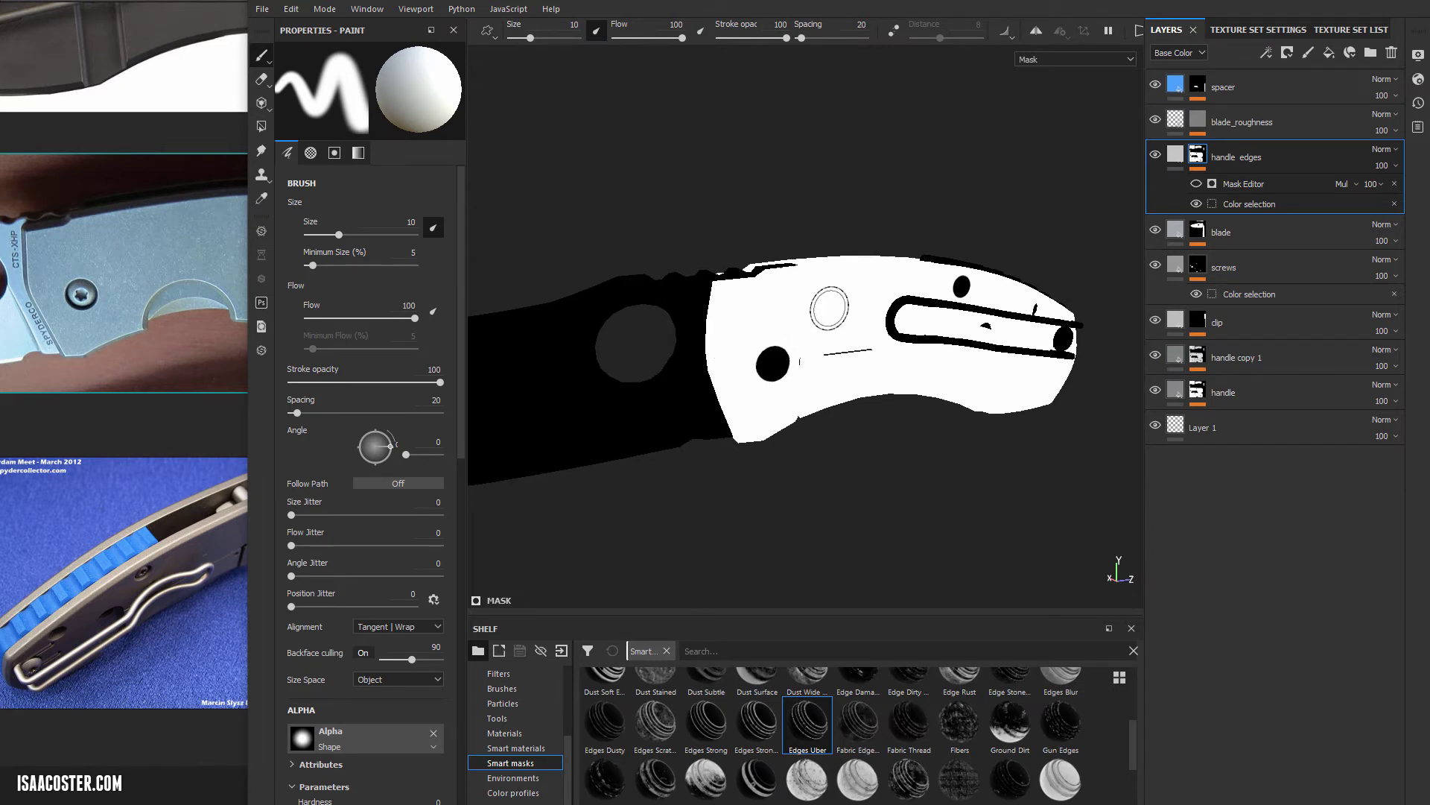
pyautogui.keyDown('alt'); pyautogui.moveTo(844, 298); pyautogui.dragTo(866, 289); pyautogui.keyUp('alt')
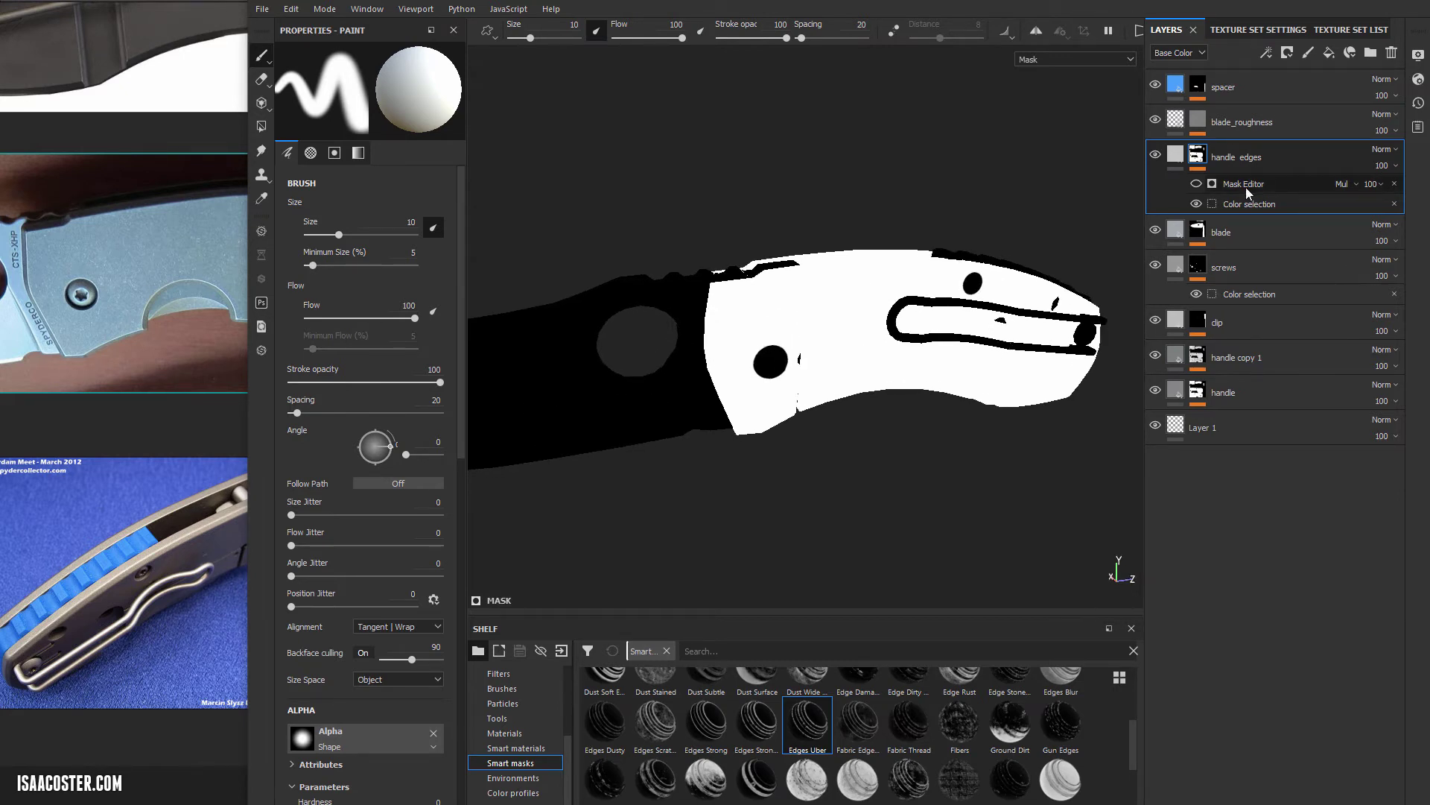
pyautogui.click(1199, 183)
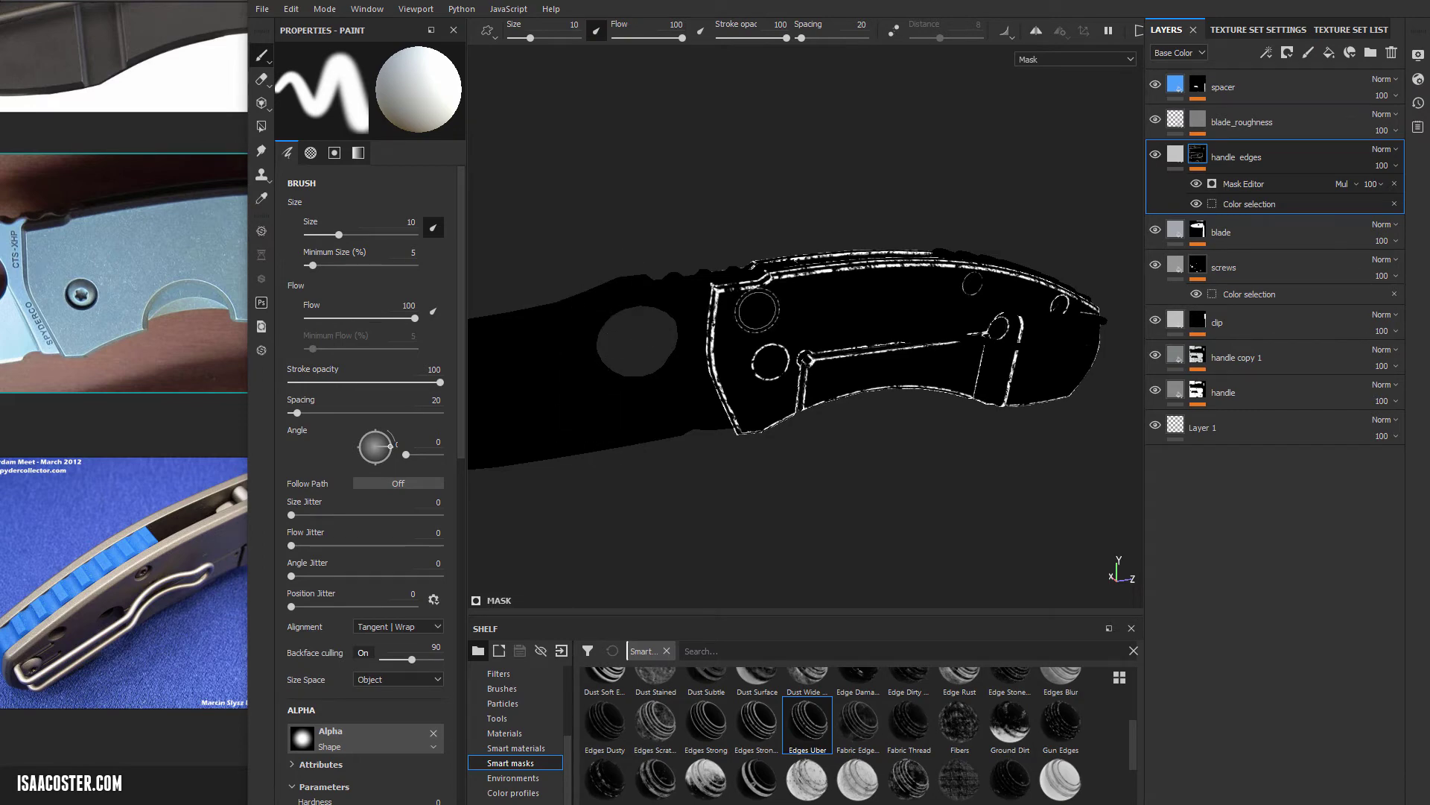
pyautogui.scroll(3, 827, 291)
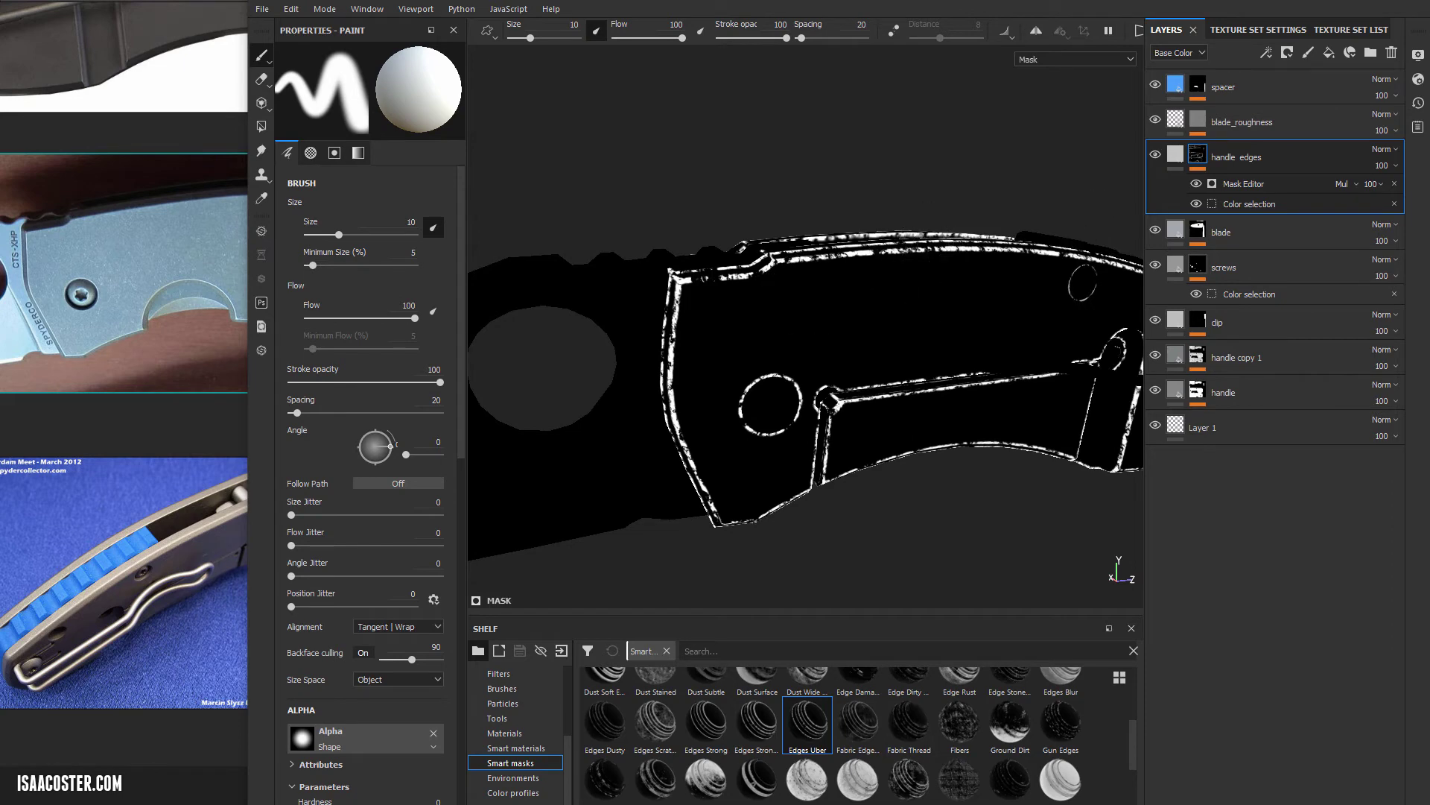
pyautogui.keyDown('alt'); pyautogui.moveTo(878, 261); pyautogui.dragTo(718, 251, button='right'); pyautogui.keyUp('alt')
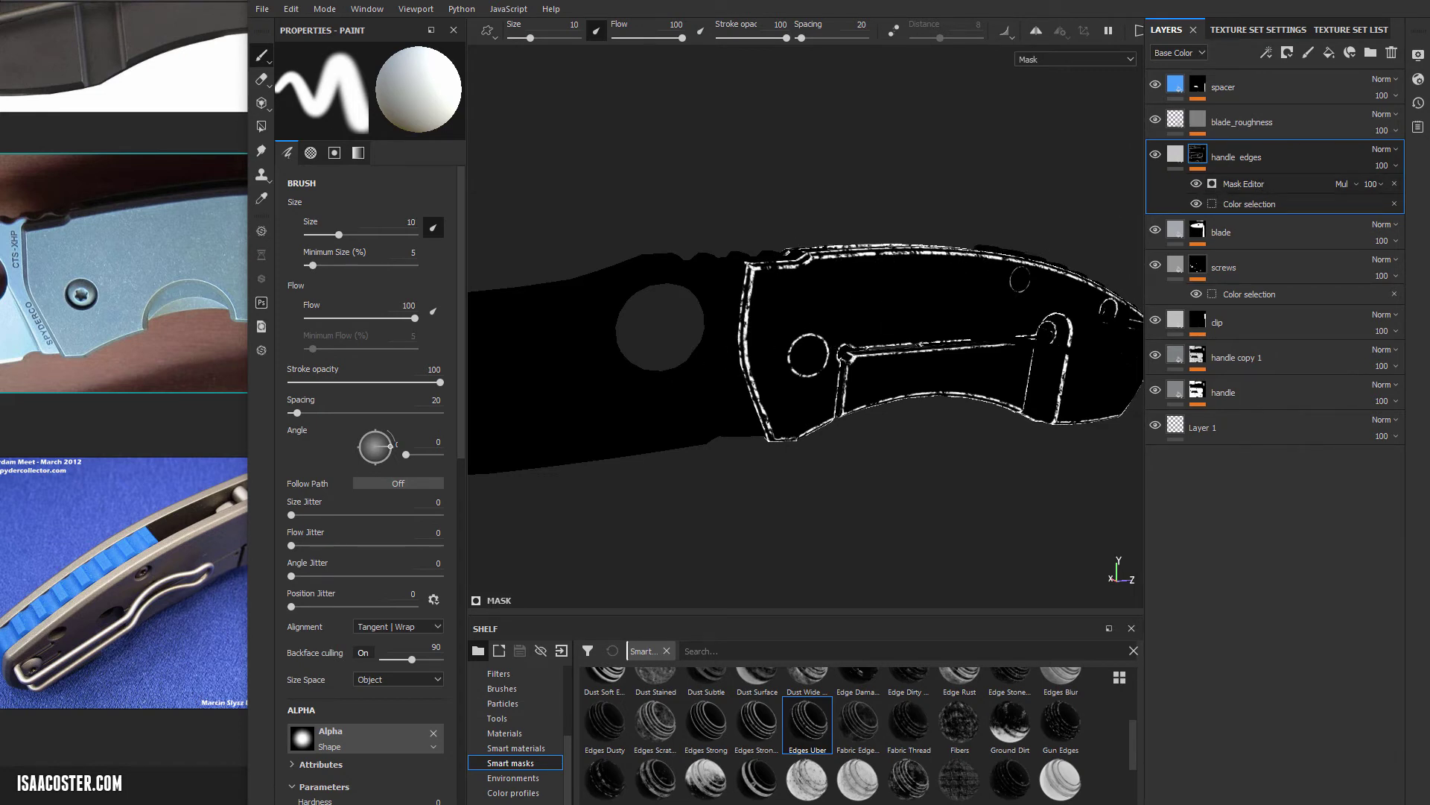
# - Try Linear dodge (Add) blending on the Mask Editor and examine the mask across the handle and blade
pyautogui.click(1344, 184)
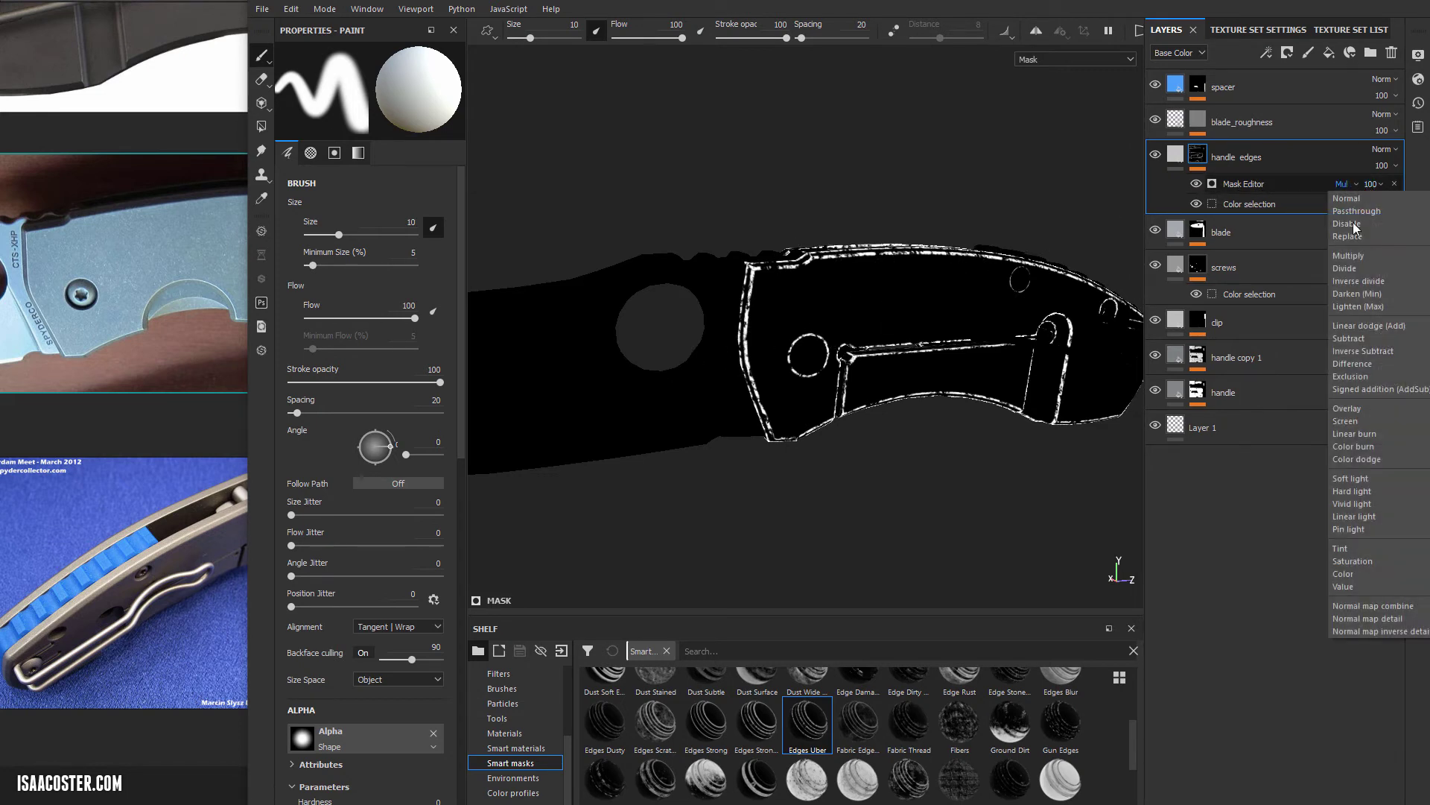
pyautogui.click(1373, 327)
pyautogui.keyDown('alt'); pyautogui.moveTo(681, 310); pyautogui.dragTo(689, 342); pyautogui.keyUp('alt')
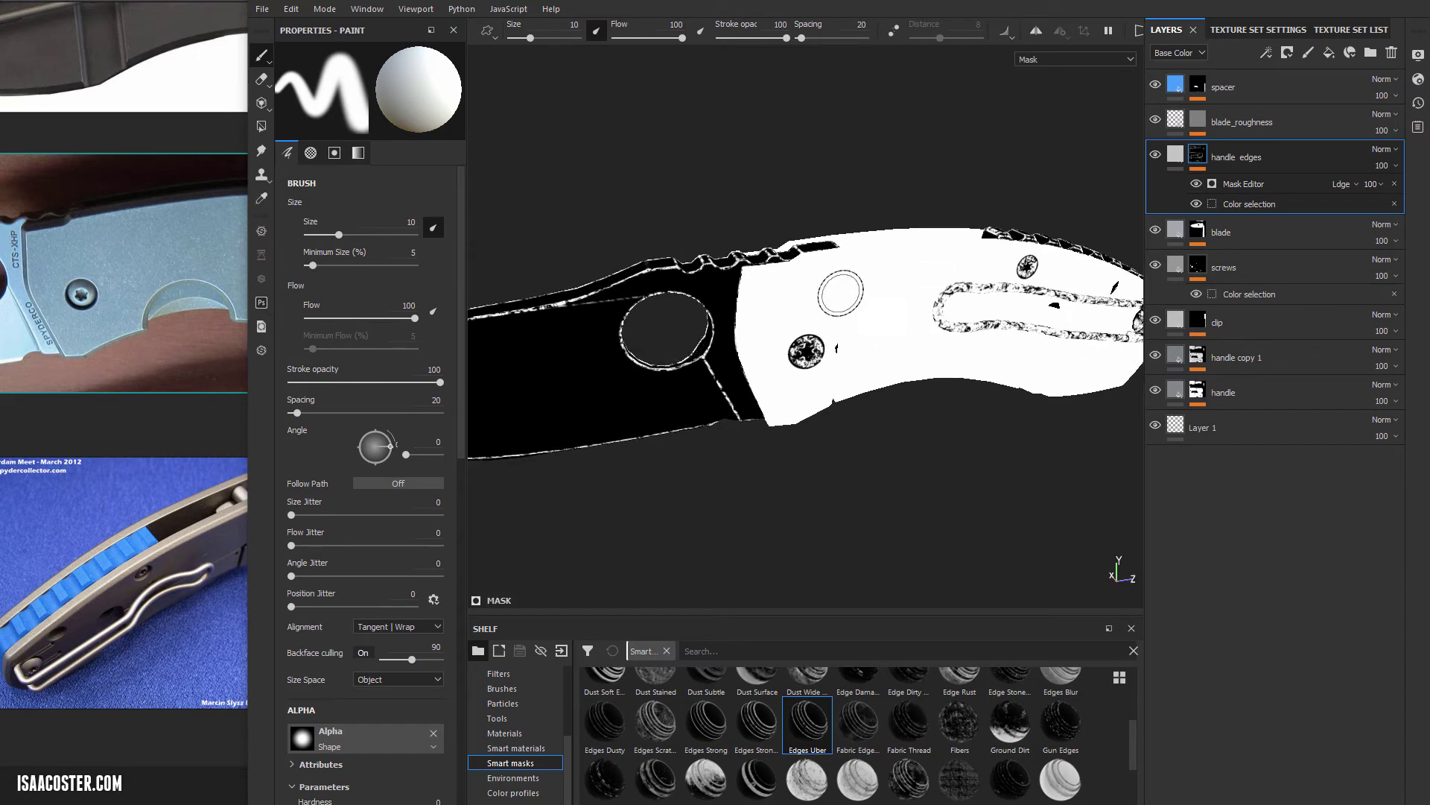
pyautogui.moveTo(899, 281)
pyautogui.keyDown('alt'); pyautogui.mouseDown()
pyautogui.moveTo(887, 283)
pyautogui.moveTo(910, 220)
pyautogui.moveTo(916, 250)
pyautogui.moveTo(856, 281)
pyautogui.moveTo(847, 271)
pyautogui.moveTo(896, 288)
pyautogui.mouseUp(); pyautogui.keyUp('alt')
pyautogui.keyDown('alt'); pyautogui.moveTo(846, 339); pyautogui.dragTo(835, 287); pyautogui.keyUp('alt')
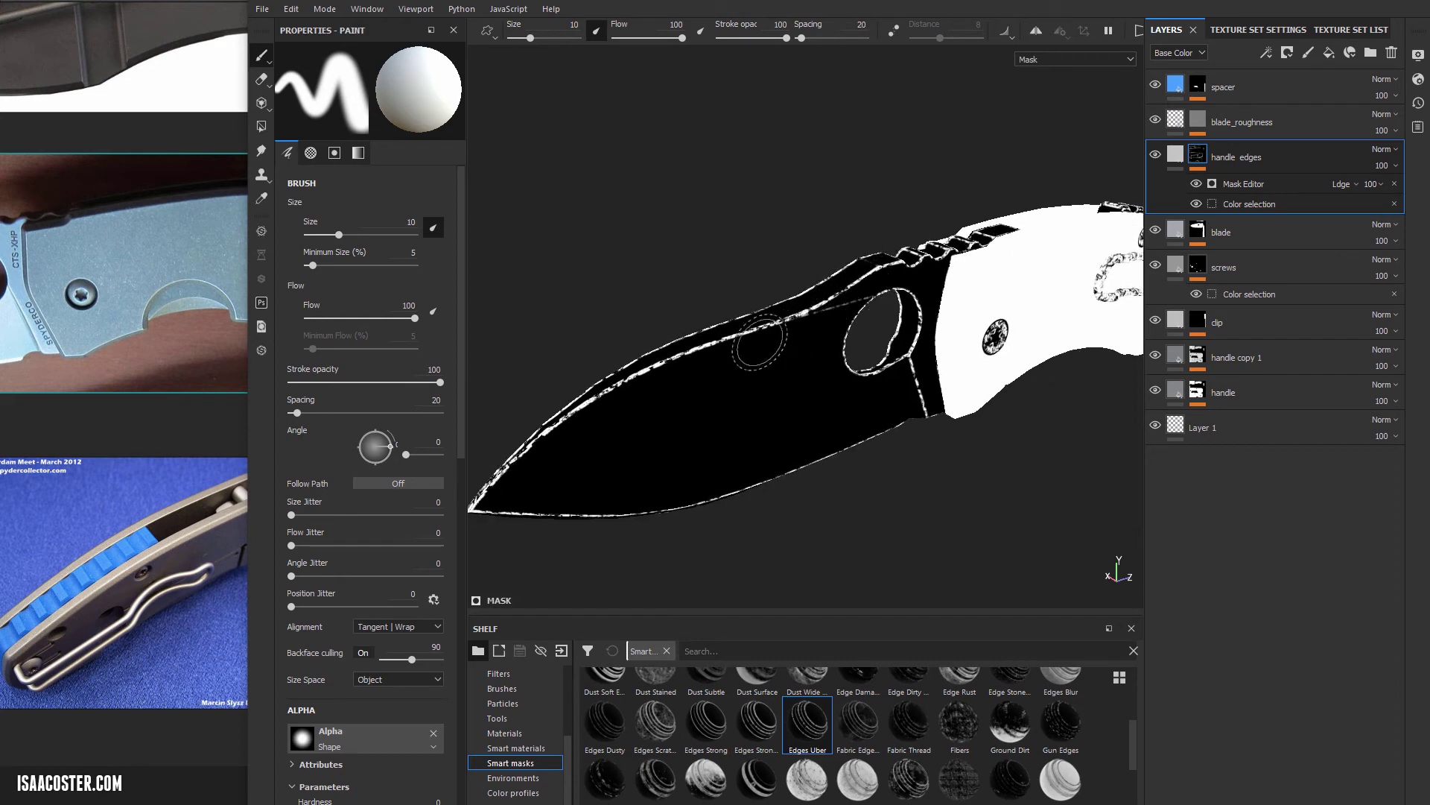
pyautogui.keyDown('alt'); pyautogui.moveTo(864, 349); pyautogui.dragTo(808, 260); pyautogui.keyUp('alt')
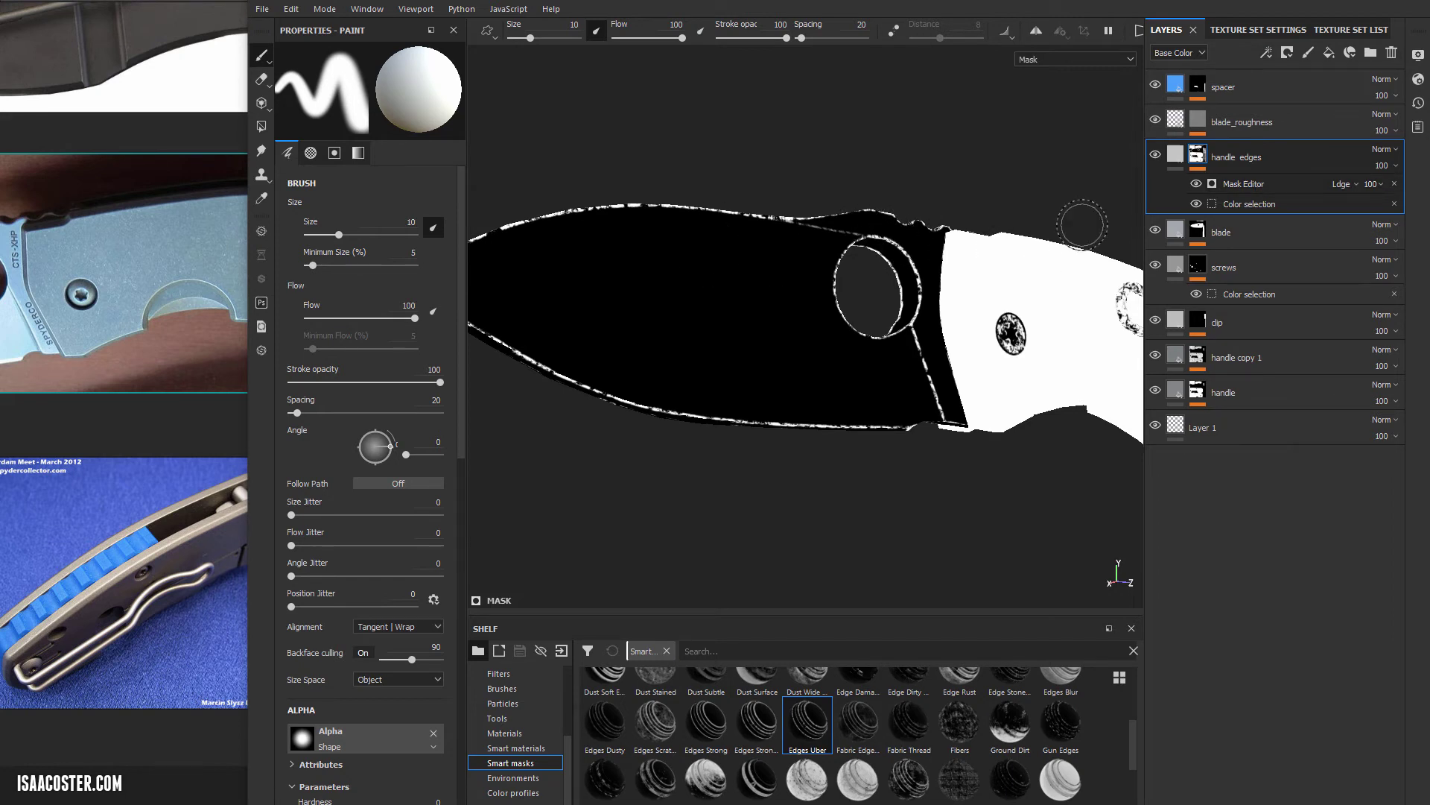
# - Return the Mask Editor's blend mode to Multiply so the edge mask stays limited to the handle
pyautogui.click(1269, 189)
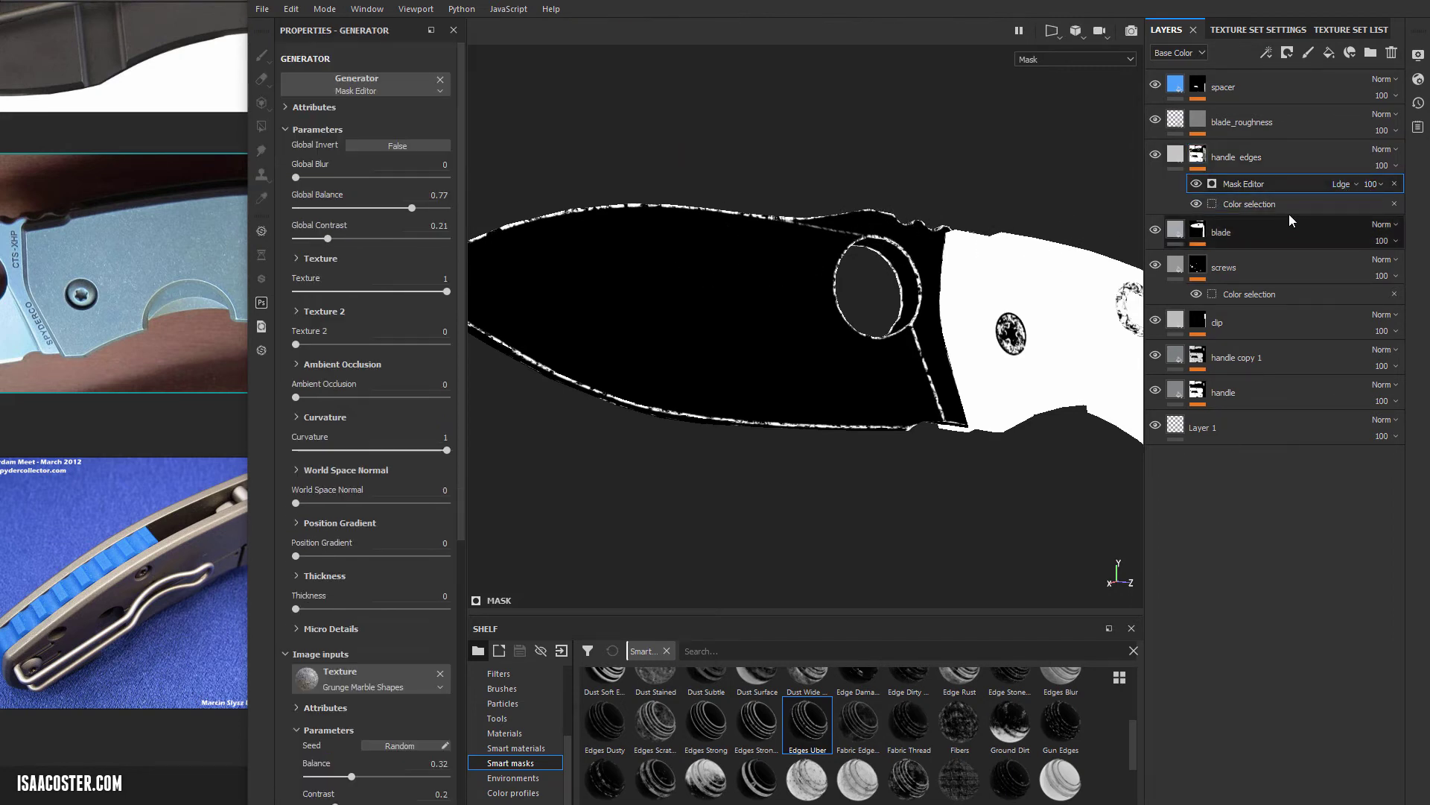
pyautogui.click(1345, 189)
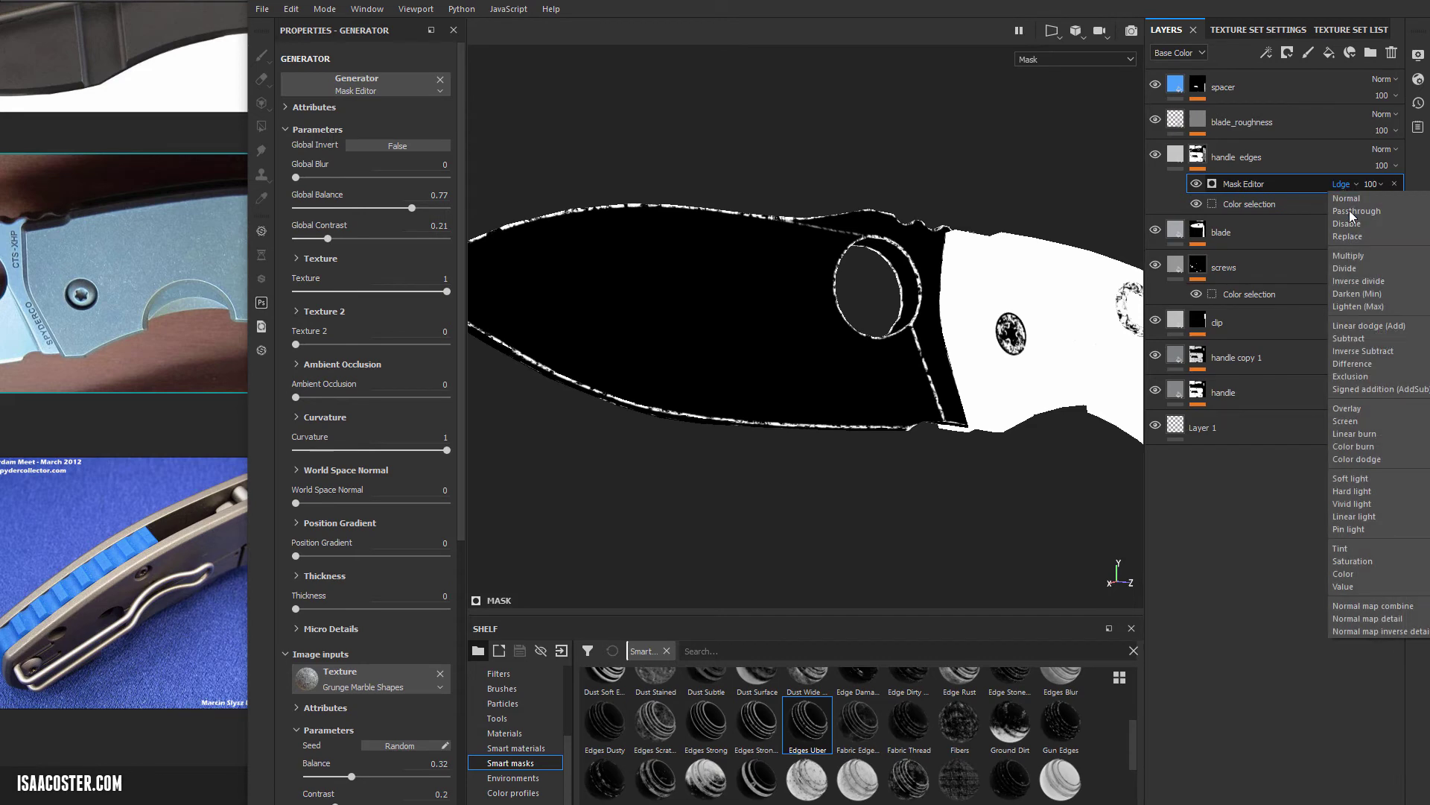
pyautogui.click(1357, 262)
pyautogui.keyDown('alt'); pyautogui.moveTo(1010, 209); pyautogui.dragTo(747, 246, button='middle'); pyautogui.keyUp('alt')
pyautogui.scroll(2, 747, 246)
pyautogui.keyDown('alt'); pyautogui.moveTo(894, 253); pyautogui.dragTo(976, 281); pyautogui.keyUp('alt')
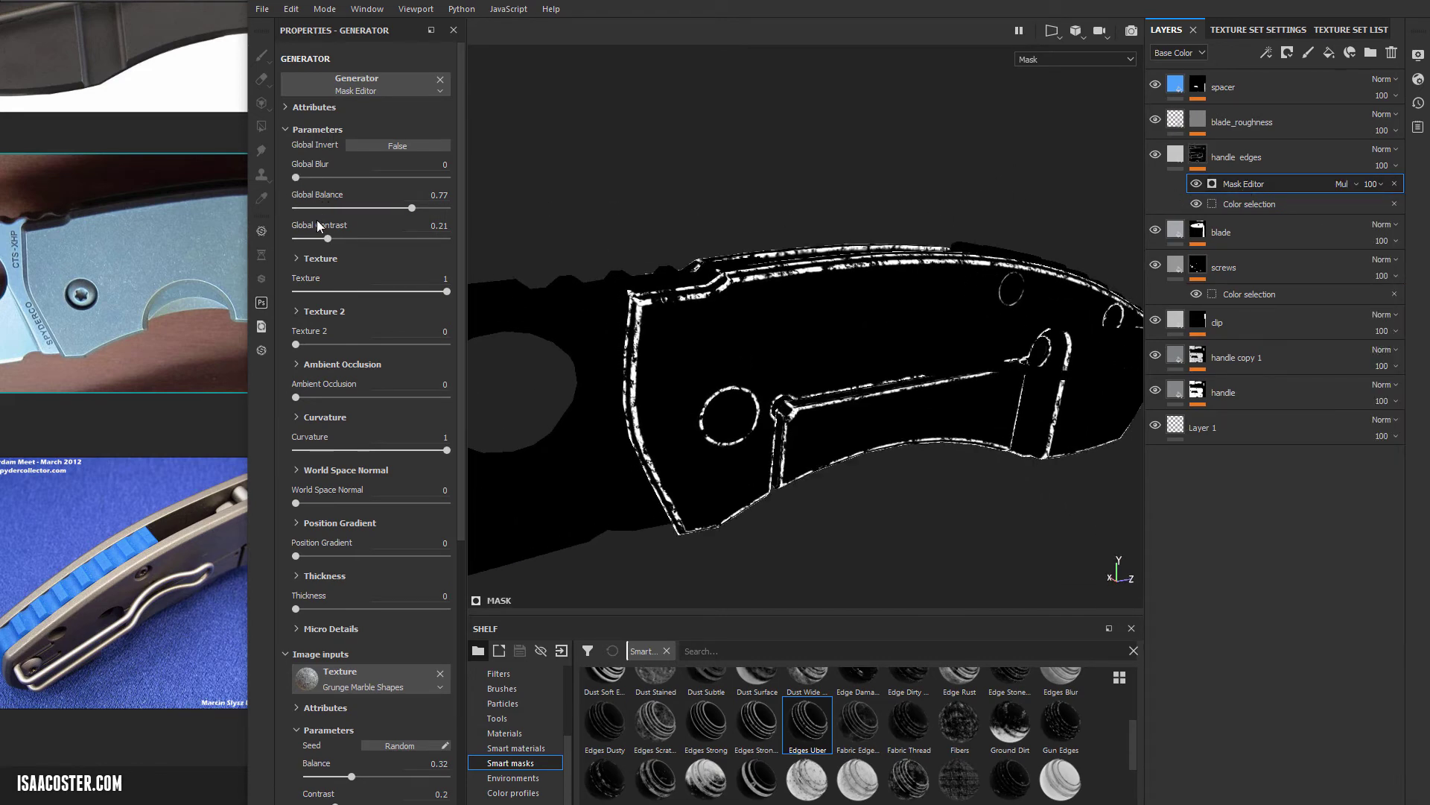
# - In the Mask Editor, set Texture to 0 and reduce the Curvature settings to Fine 0.1 and Soft 0
pyautogui.moveTo(420, 291); pyautogui.dragTo(260, 297)
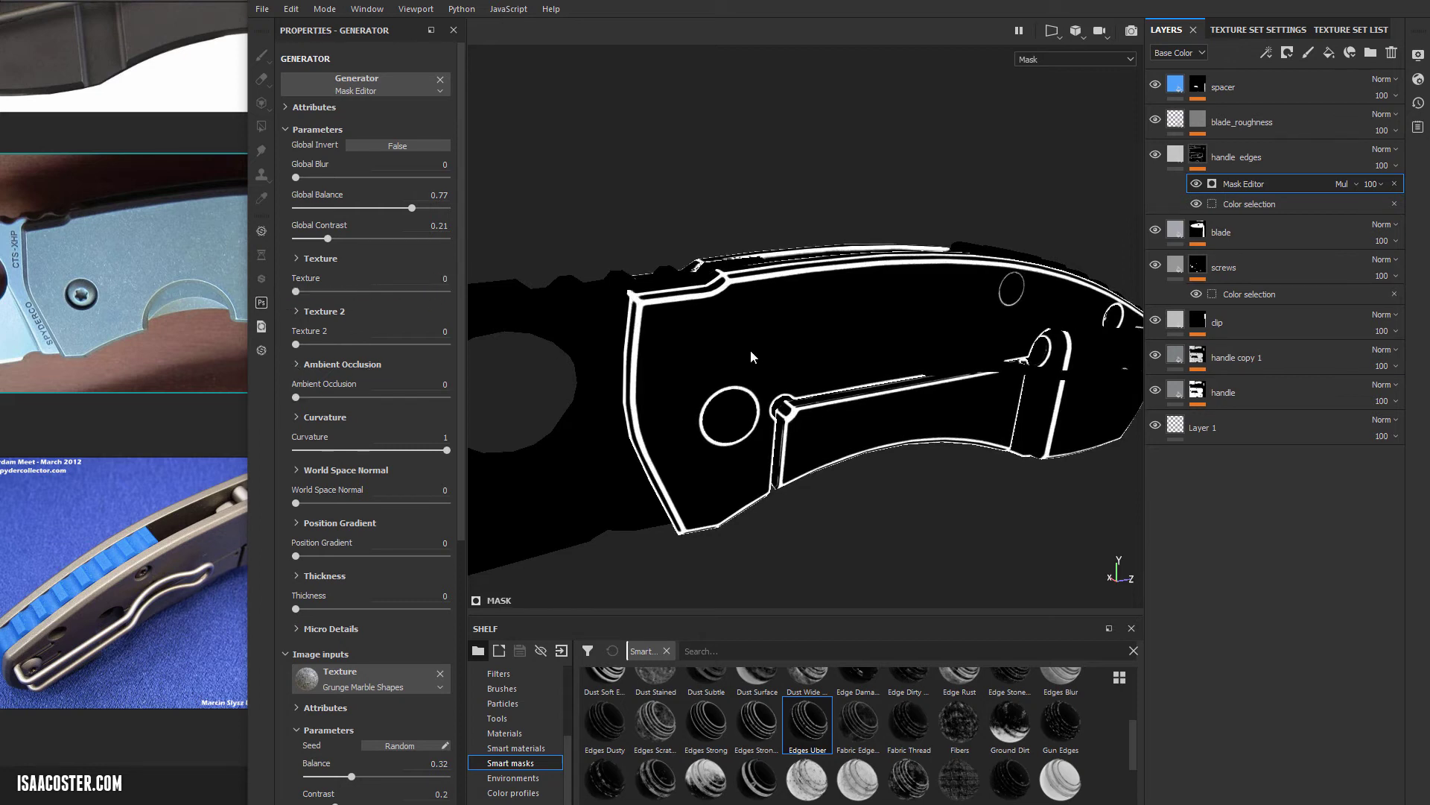
pyautogui.keyDown('alt'); pyautogui.moveTo(748, 349); pyautogui.dragTo(752, 333); pyautogui.keyUp('alt')
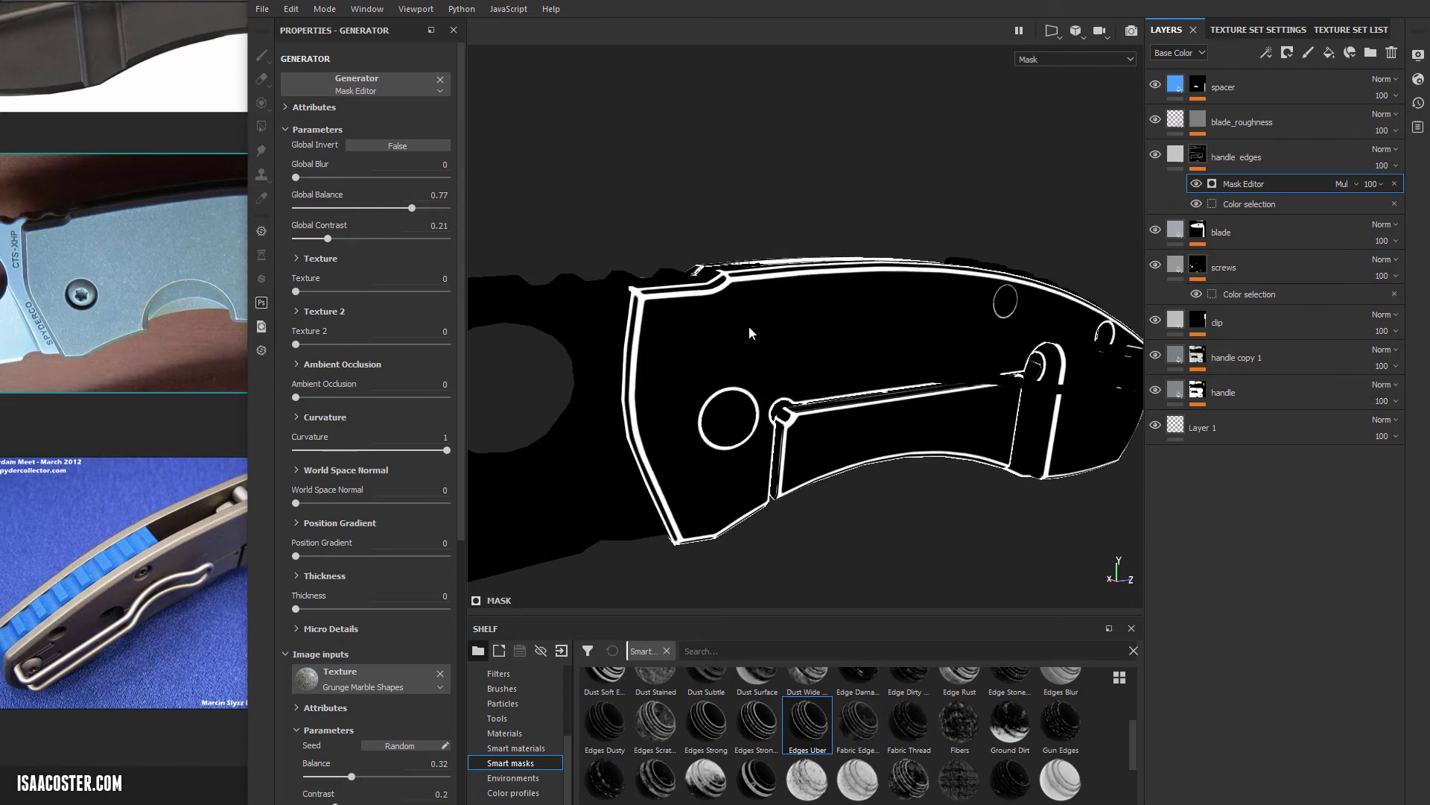
pyautogui.click(298, 418)
pyautogui.moveTo(357, 572); pyautogui.dragTo(297, 574)
pyautogui.moveTo(360, 539); pyautogui.dragTo(321, 537)
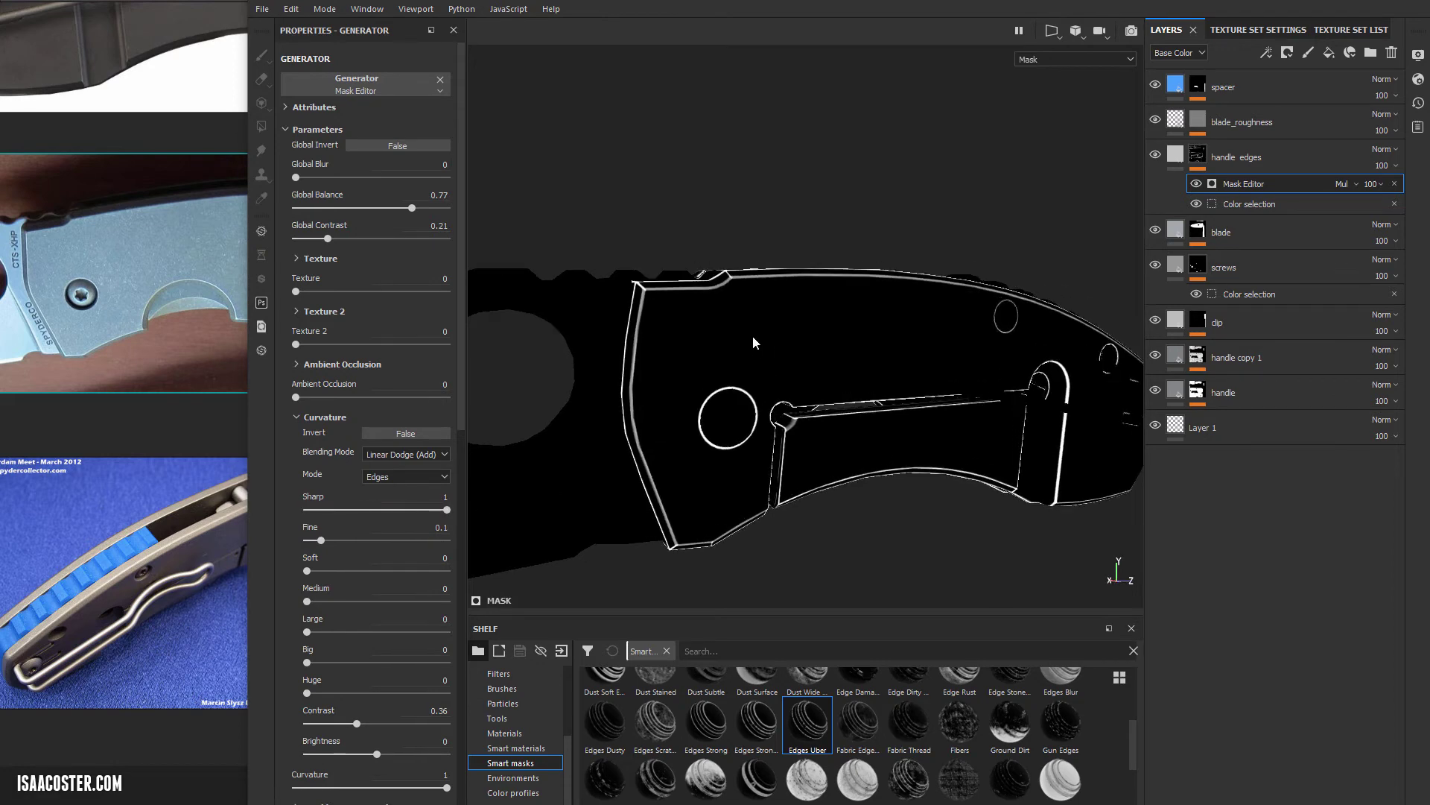
# - Switch back to the material display and inspect the handle's thin edge highlights against the reference photo
pyautogui.press('m')
pyautogui.keyDown('alt'); pyautogui.moveTo(678, 388); pyautogui.dragTo(706, 434); pyautogui.keyUp('alt')
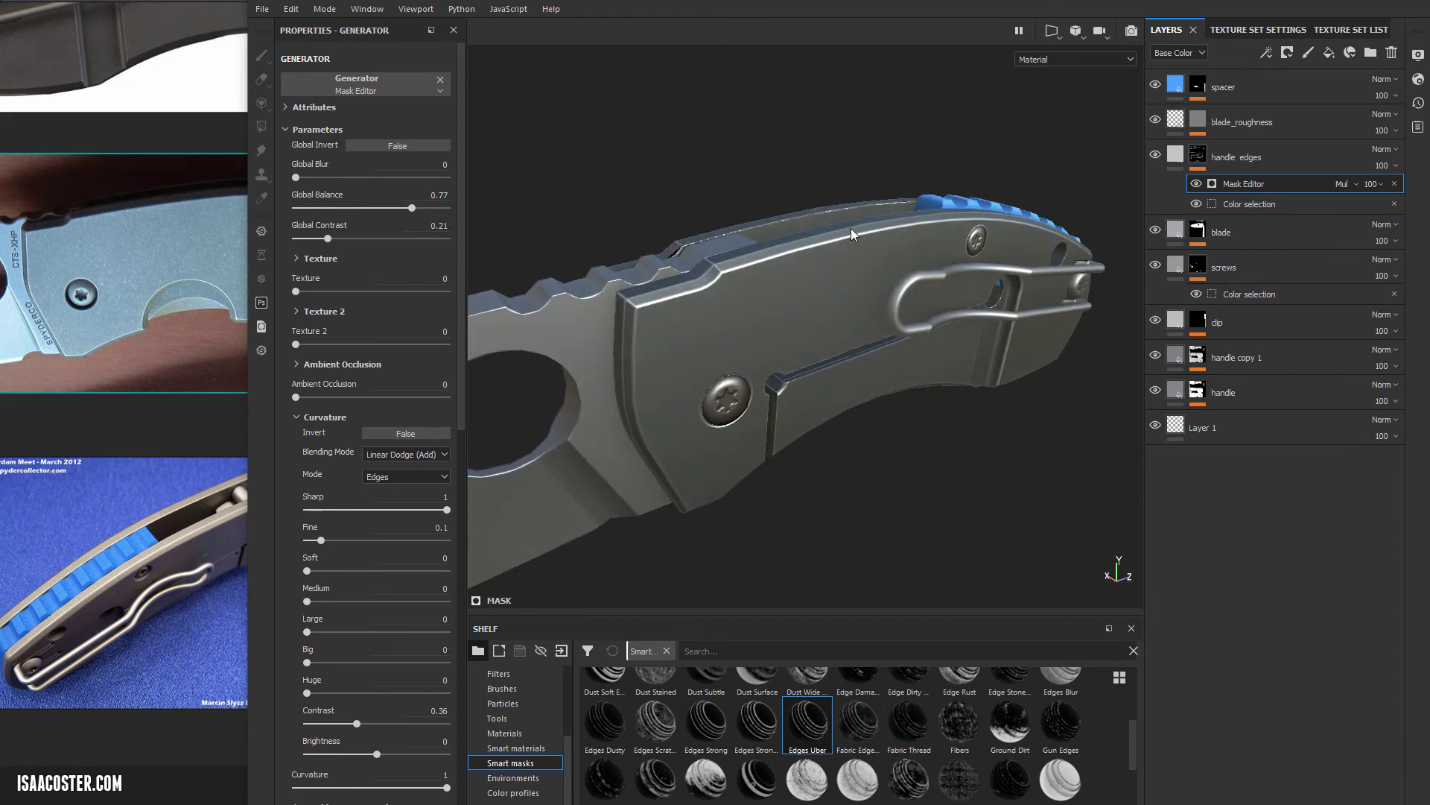
pyautogui.keyDown('alt'); pyautogui.moveTo(680, 325); pyautogui.dragTo(711, 272); pyautogui.keyUp('alt')
pyautogui.keyDown('alt'); pyautogui.moveTo(840, 277); pyautogui.dragTo(692, 221); pyautogui.keyUp('alt')
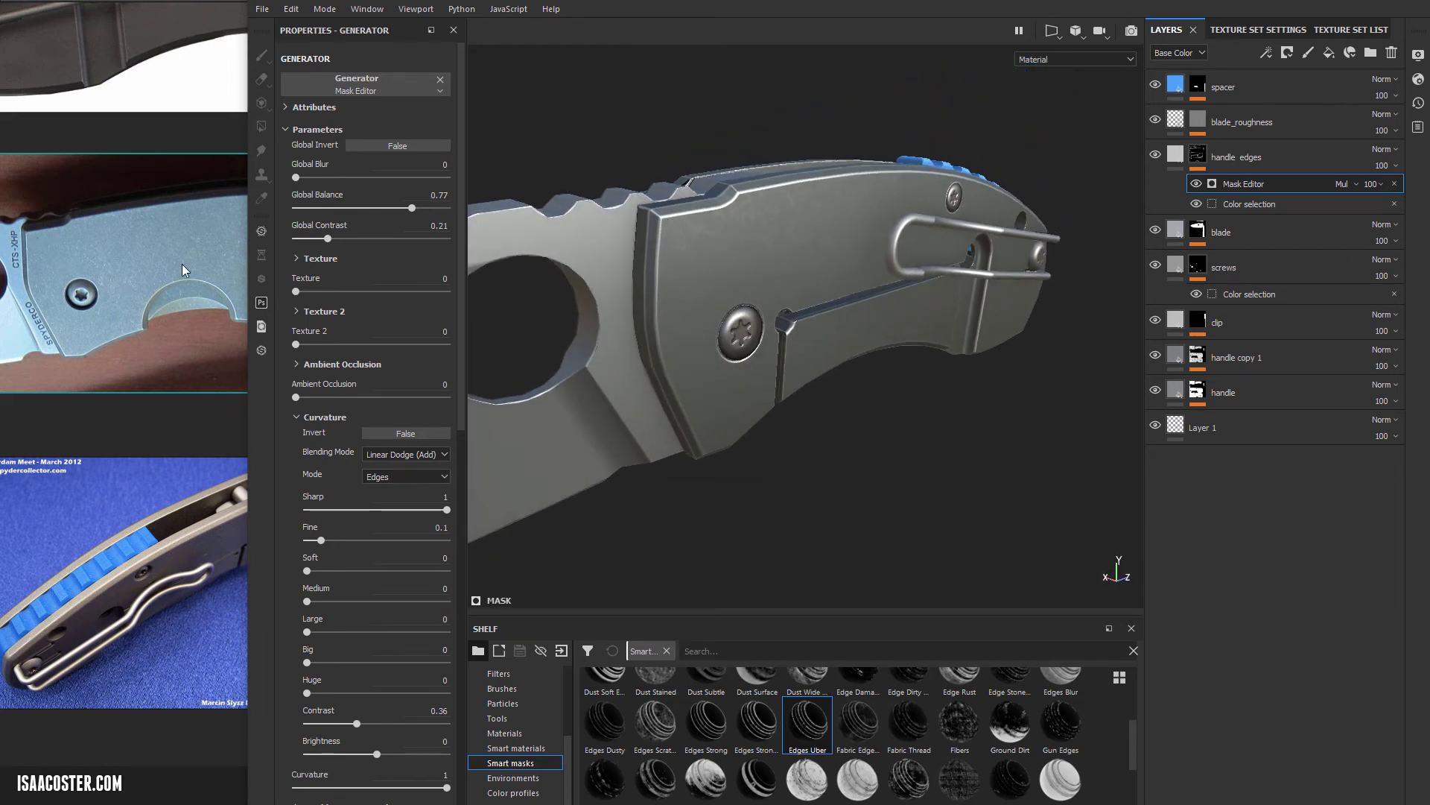
pyautogui.keyDown('alt'); pyautogui.moveTo(600, 259); pyautogui.dragTo(654, 256); pyautogui.keyUp('alt')
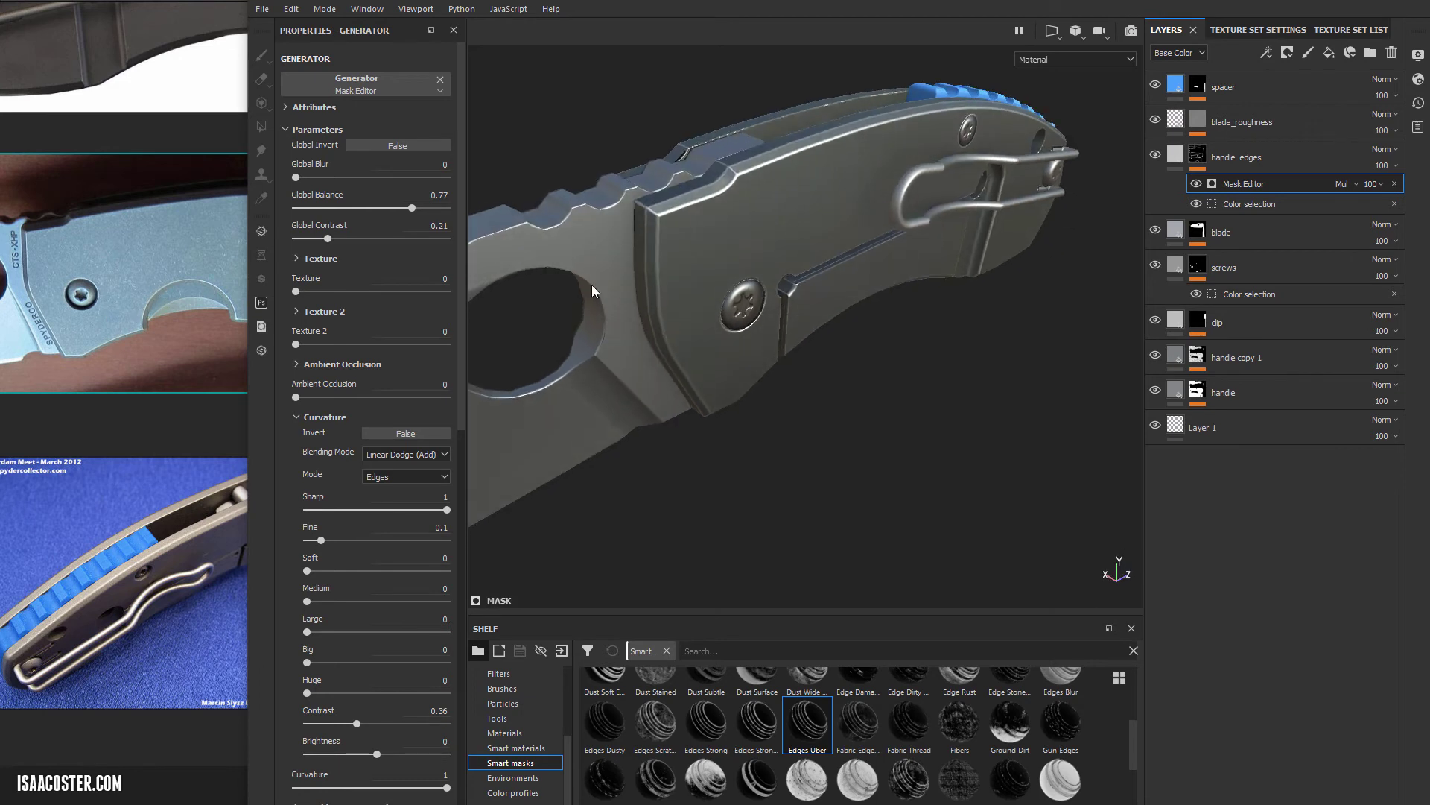
pyautogui.keyDown('alt'); pyautogui.moveTo(751, 221); pyautogui.dragTo(827, 213); pyautogui.keyUp('alt')
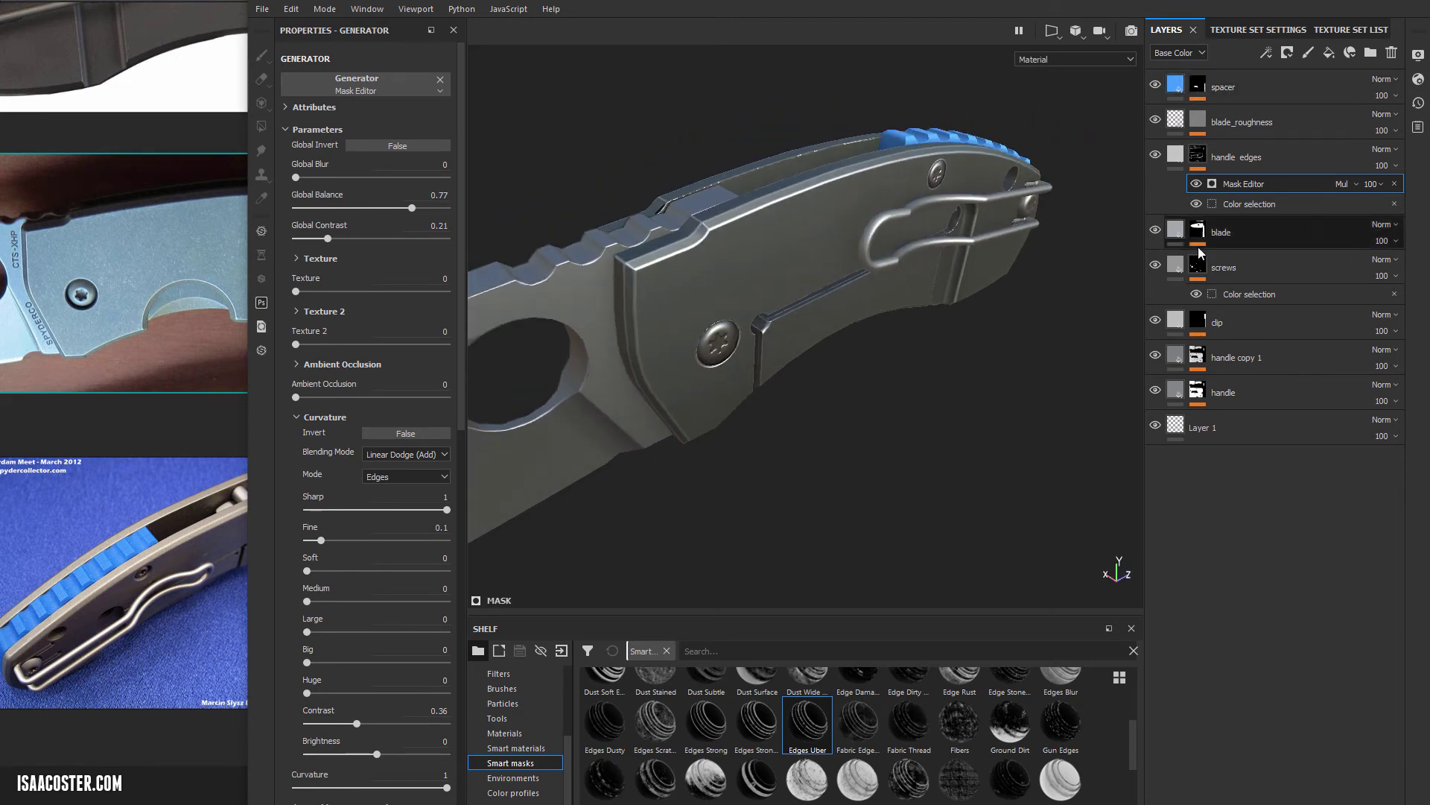
# - Add a paint effect above the Mask Editor in the handle edges mask and choose the artistic brush with the Alpha Dirt 03 alpha
pyautogui.rightClick(1259, 184)
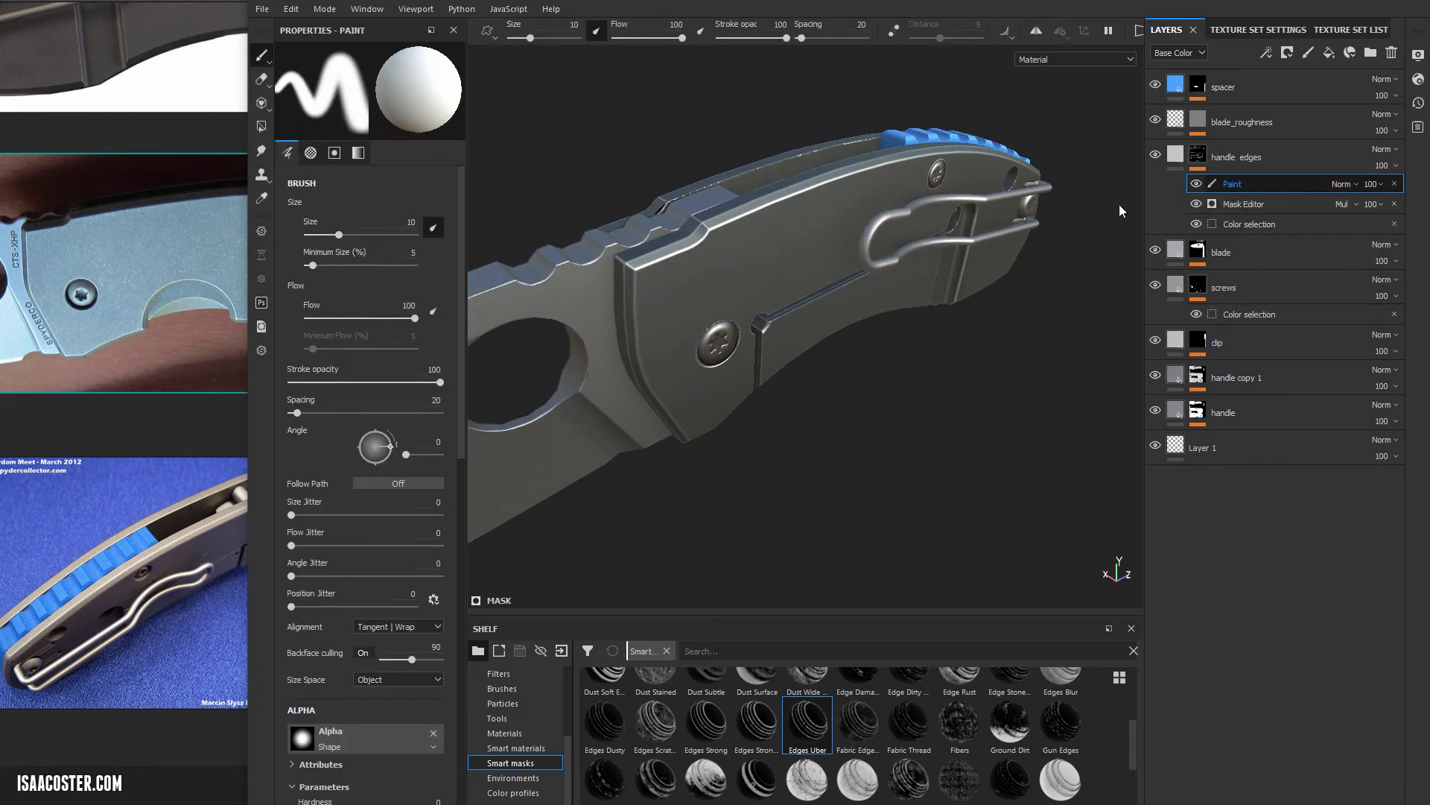
pyautogui.keyDown('alt'); pyautogui.moveTo(619, 271); pyautogui.dragTo(775, 533); pyautogui.keyUp('alt')
pyautogui.click(520, 689)
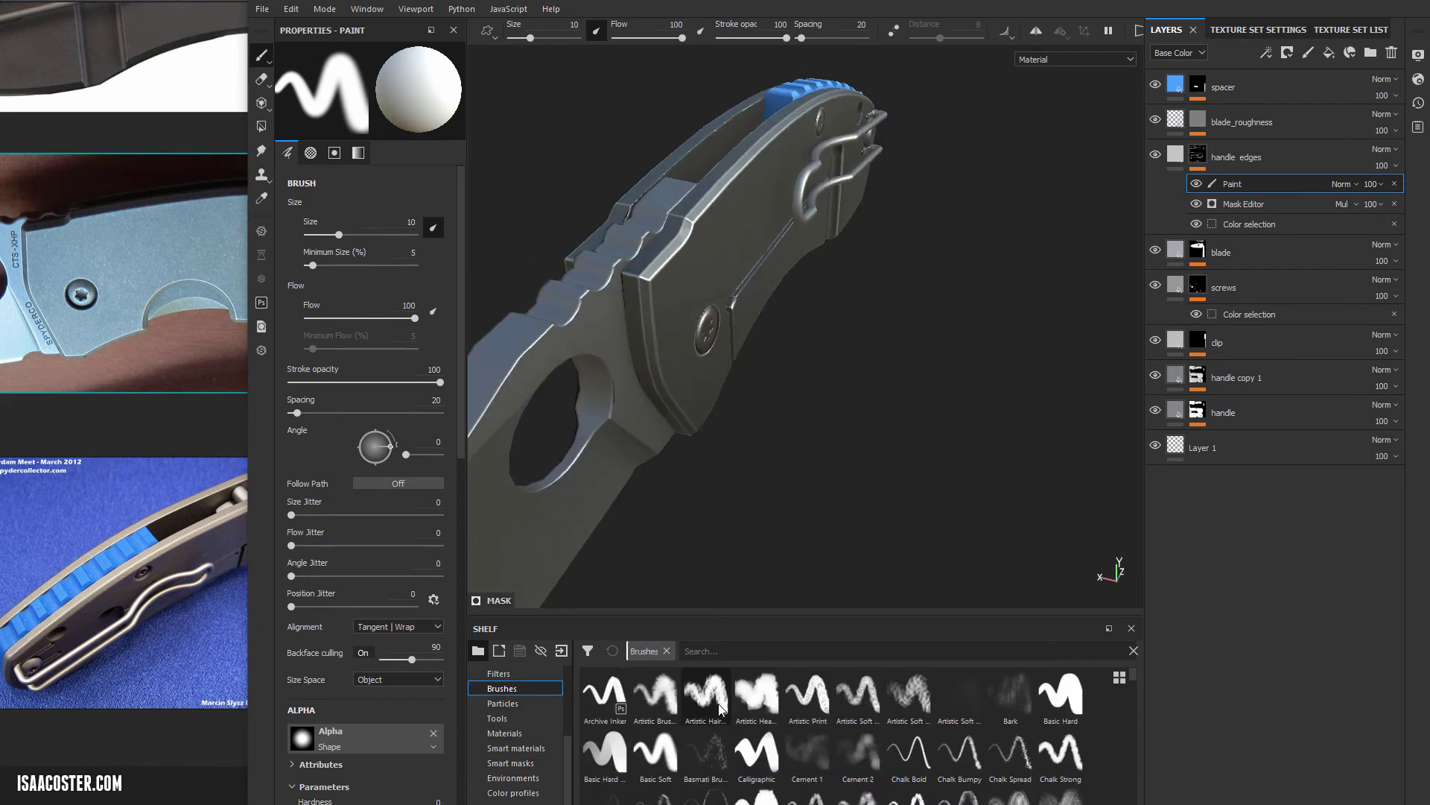
pyautogui.click(666, 695)
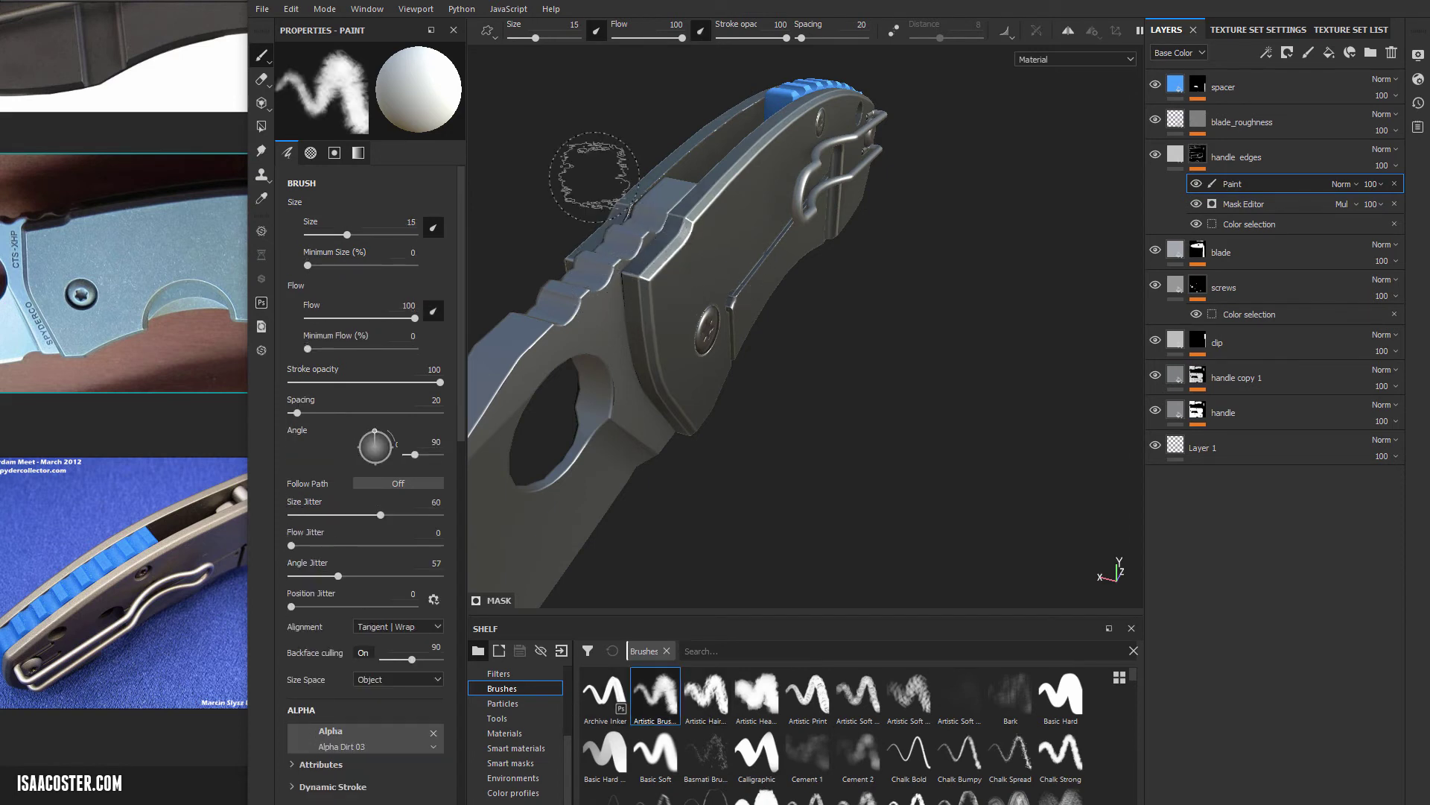
# - Enable mirror symmetry along X and offset the symmetry plane to 0.02 to center it on the knife
pyautogui.click(1067, 30)
pyautogui.keyDown('alt'); pyautogui.moveTo(653, 319); pyautogui.dragTo(701, 281); pyautogui.keyUp('alt')
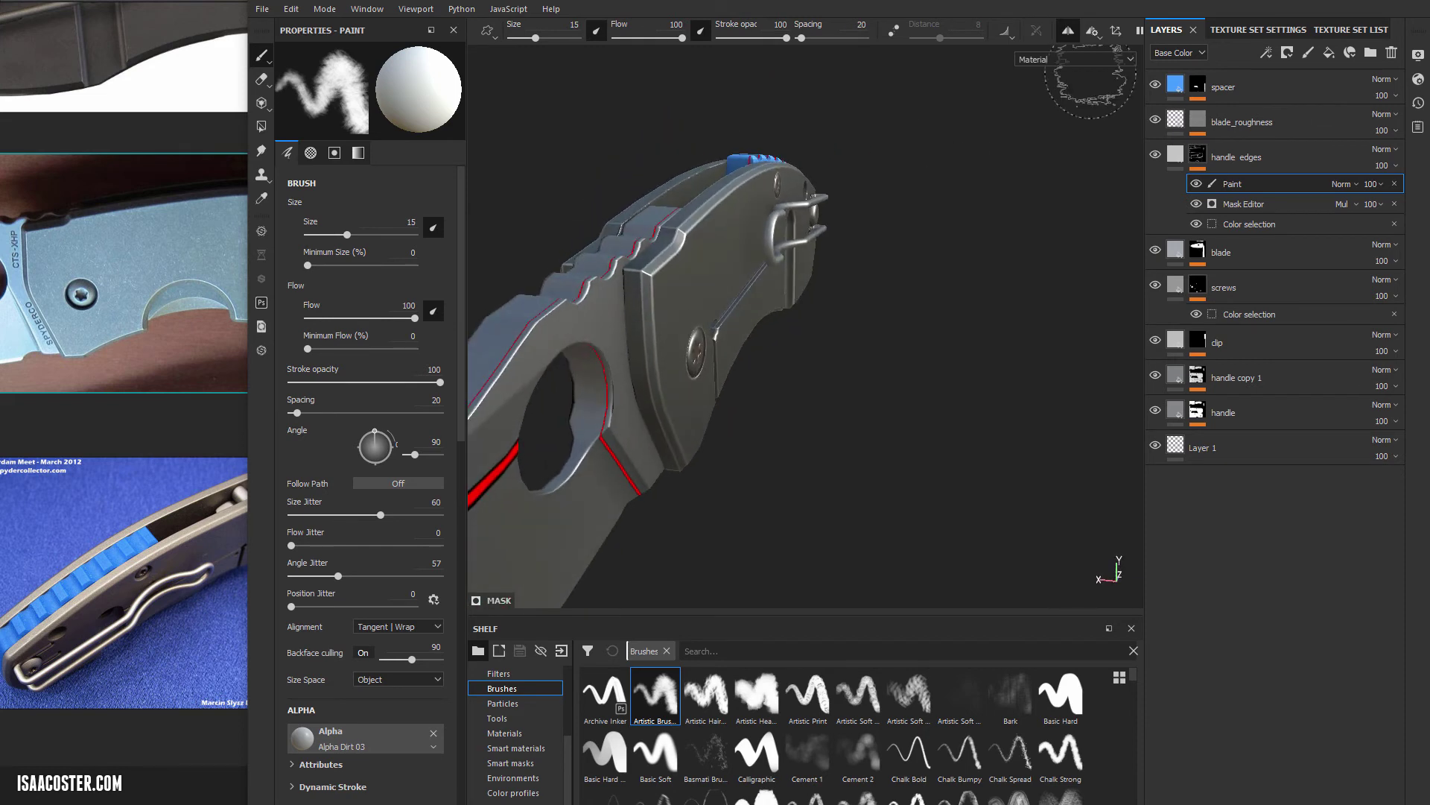
pyautogui.click(1093, 32)
pyautogui.keyDown('alt'); pyautogui.moveTo(823, 304); pyautogui.dragTo(1118, 100); pyautogui.keyUp('alt')
pyautogui.click(1093, 32)
pyautogui.moveTo(1129, 137); pyautogui.dragTo(1131, 138)
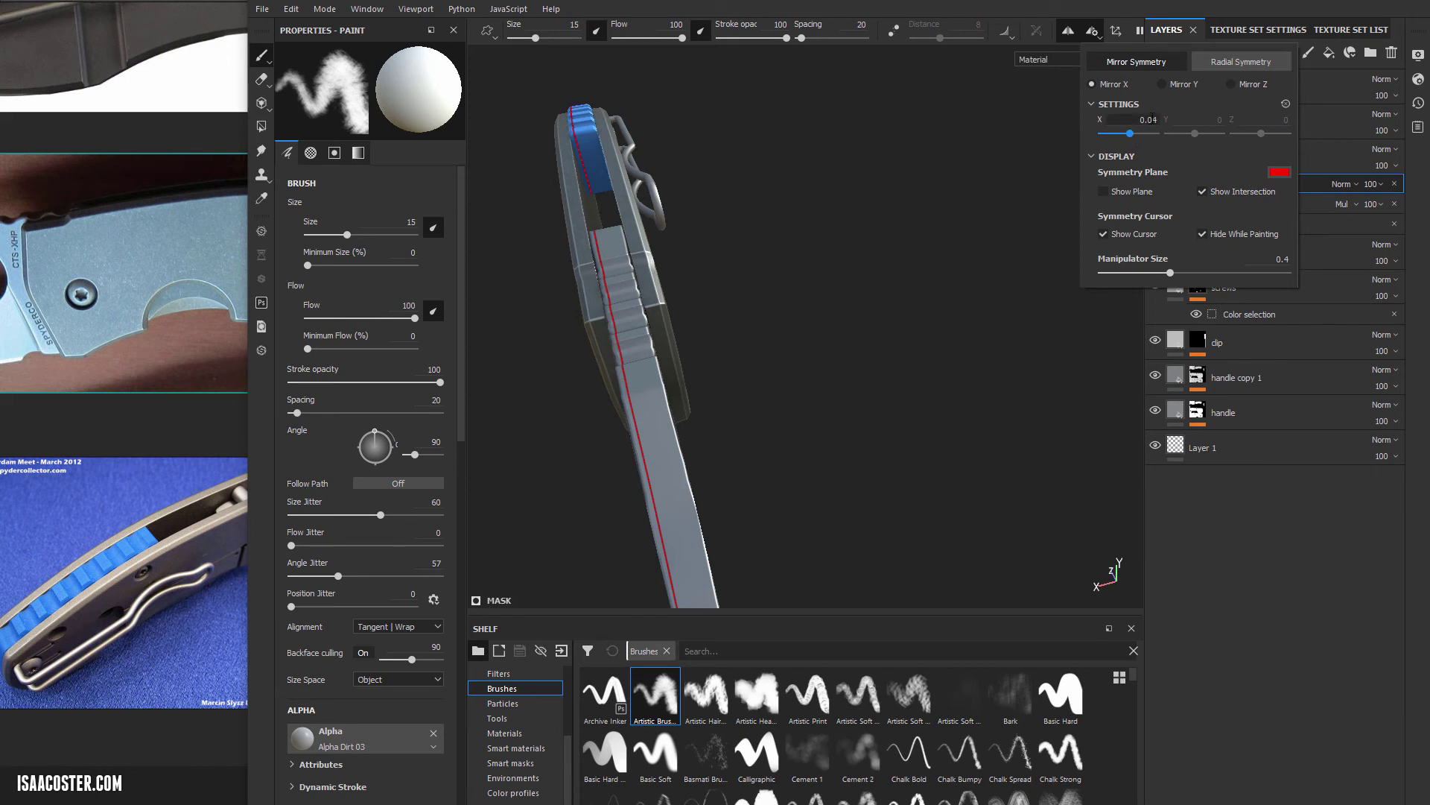
pyautogui.press('BackSpace')
pyautogui.write('2')
pyautogui.press('Return')
# - Set the mask brush to size 3.65 with grayscale 0, flow 64 and stroke opacity 64
pyautogui.keyDown('alt'); pyautogui.moveTo(930, 185); pyautogui.dragTo(816, 219); pyautogui.keyUp('alt')
pyautogui.keyDown('alt'); pyautogui.moveTo(667, 305); pyautogui.dragTo(913, 349, button='right'); pyautogui.keyUp('alt')
pyautogui.keyDown('ctrl'); pyautogui.moveTo(633, 323); pyautogui.dragTo(589, 323, button='right'); pyautogui.keyUp('ctrl')
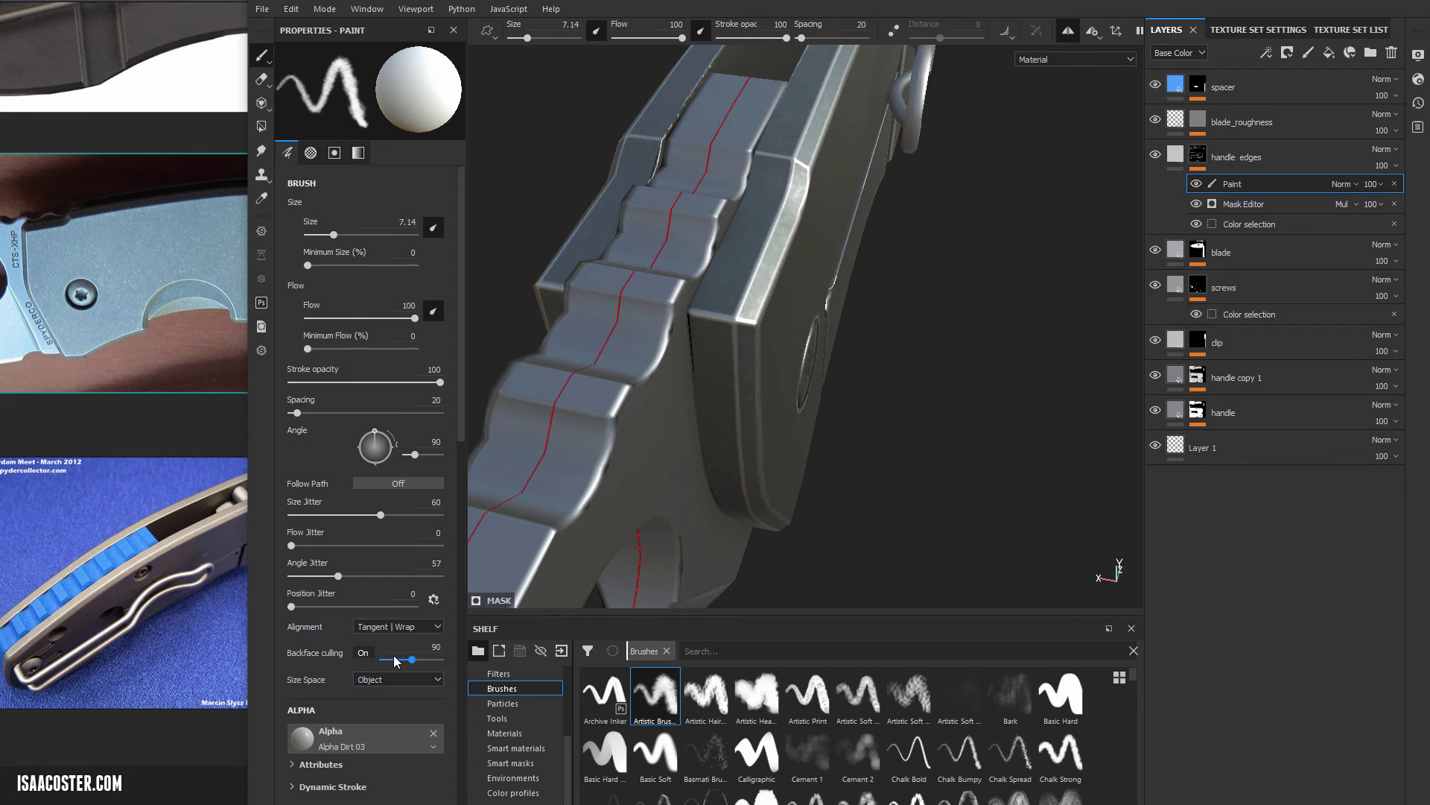
pyautogui.scroll(-8, 386, 655)
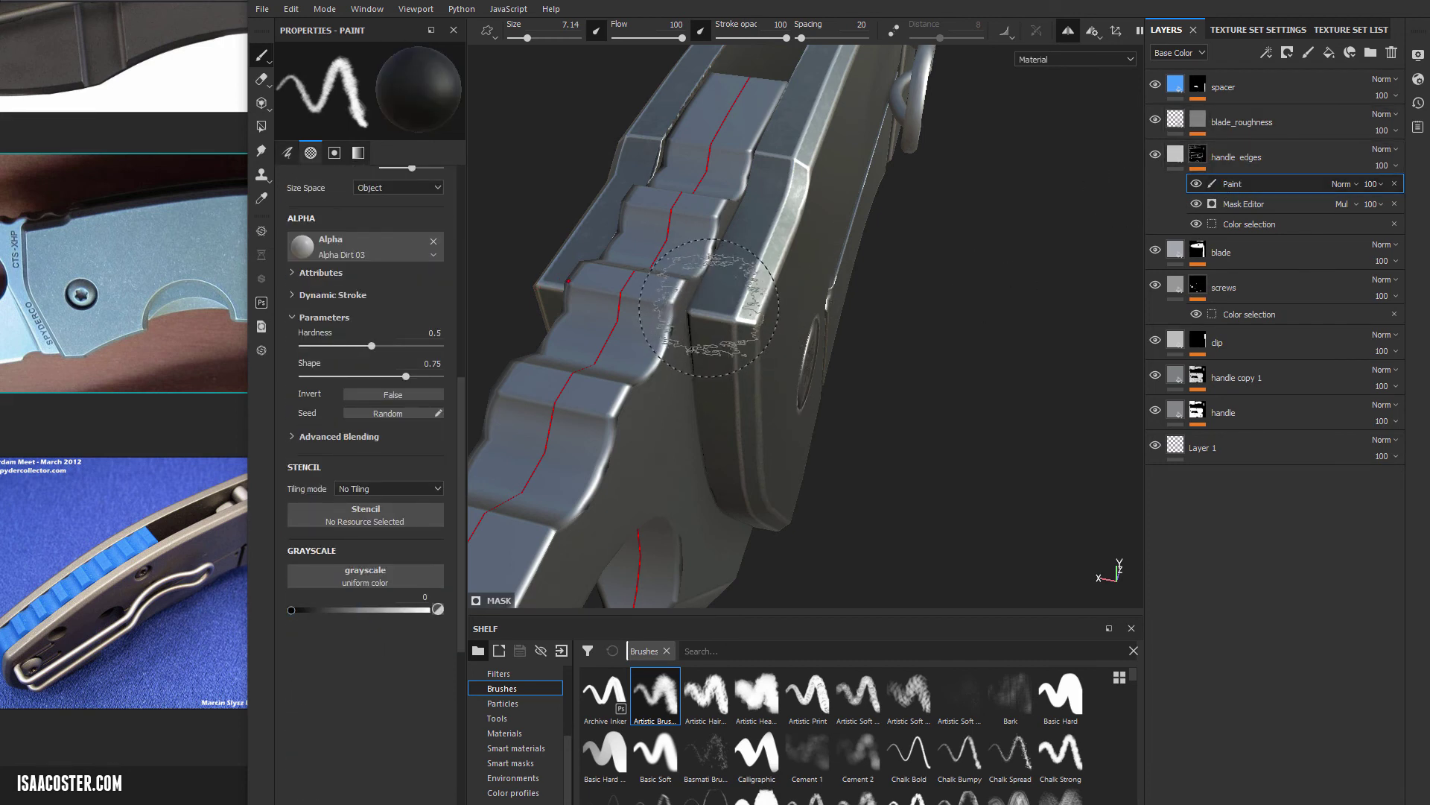
pyautogui.keyDown('ctrl'); pyautogui.moveTo(713, 326); pyautogui.dragTo(674, 326, button='right'); pyautogui.keyUp('ctrl')
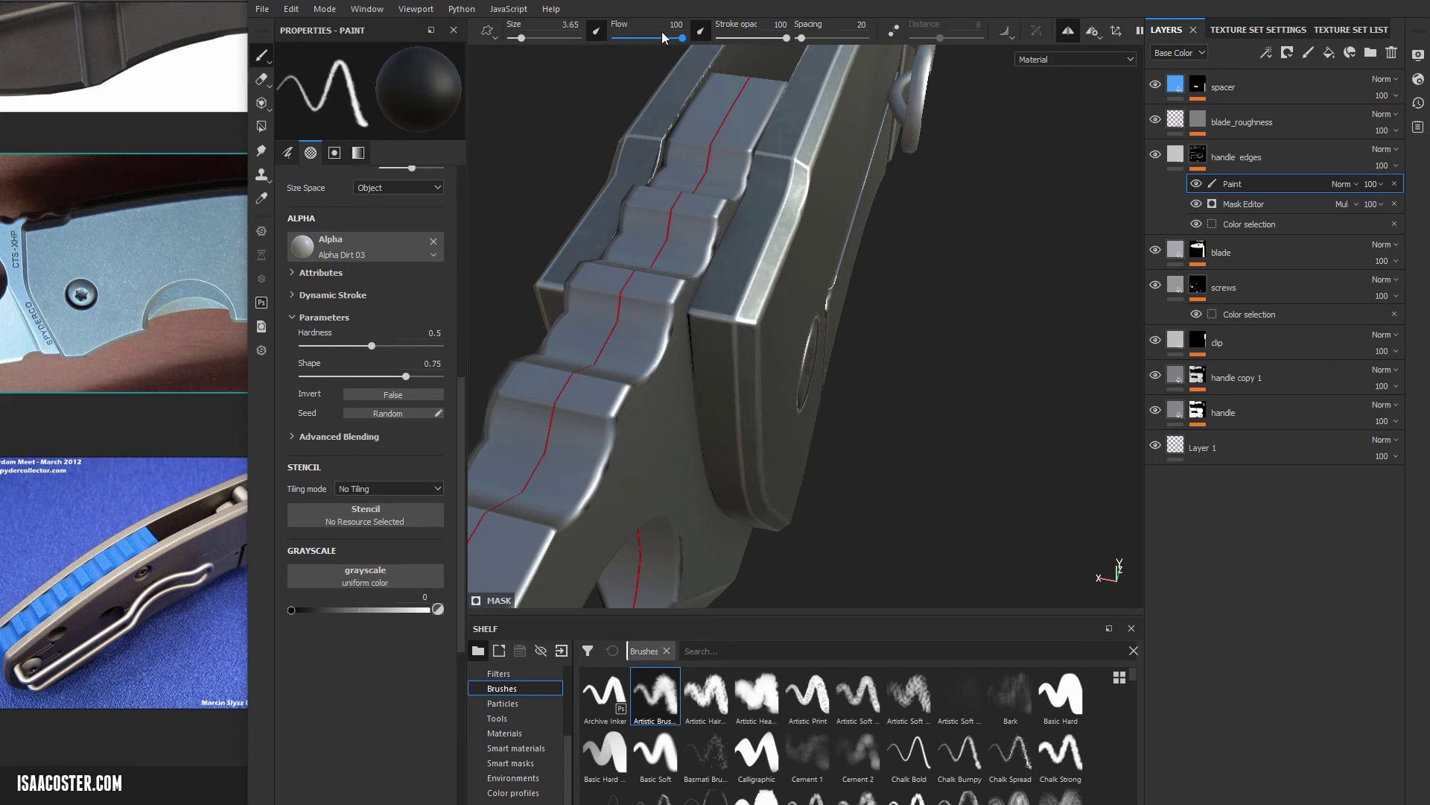
pyautogui.click(658, 37)
pyautogui.moveTo(771, 38); pyautogui.dragTo(762, 38)
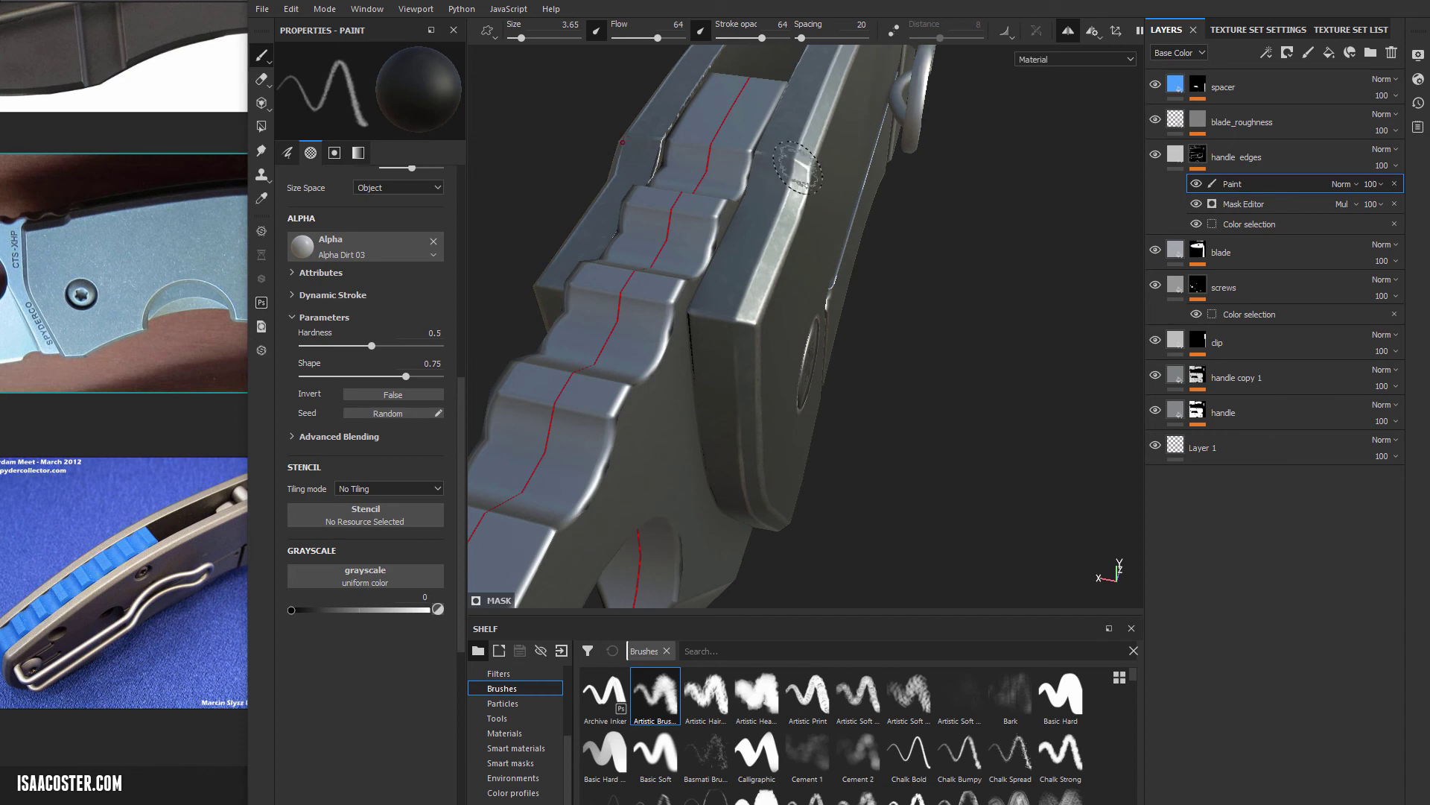
# - Paint black over parts of the edge highlights along the handle's front and underside to break them up
pyautogui.moveTo(762, 174)
pyautogui.keyDown('alt'); pyautogui.mouseDown()
pyautogui.moveTo(871, 310)
pyautogui.moveTo(862, 322)
pyautogui.mouseUp(); pyautogui.keyUp('alt')
pyautogui.keyDown('alt'); pyautogui.moveTo(864, 323); pyautogui.dragTo(667, 224, button='middle'); pyautogui.keyUp('alt')
pyautogui.keyDown('alt'); pyautogui.moveTo(667, 200); pyautogui.dragTo(518, 275); pyautogui.keyUp('alt')
pyautogui.keyDown('alt'); pyautogui.moveTo(891, 261); pyautogui.dragTo(863, 373); pyautogui.keyUp('alt')
pyautogui.keyDown('alt'); pyautogui.moveTo(863, 373); pyautogui.dragTo(991, 90, button='middle'); pyautogui.keyUp('alt')
pyautogui.keyDown('alt'); pyautogui.moveTo(850, 272); pyautogui.dragTo(751, 43, button='right'); pyautogui.keyUp('alt')
pyautogui.keyDown('alt'); pyautogui.moveTo(850, 272); pyautogui.dragTo(567, 161); pyautogui.keyUp('alt')
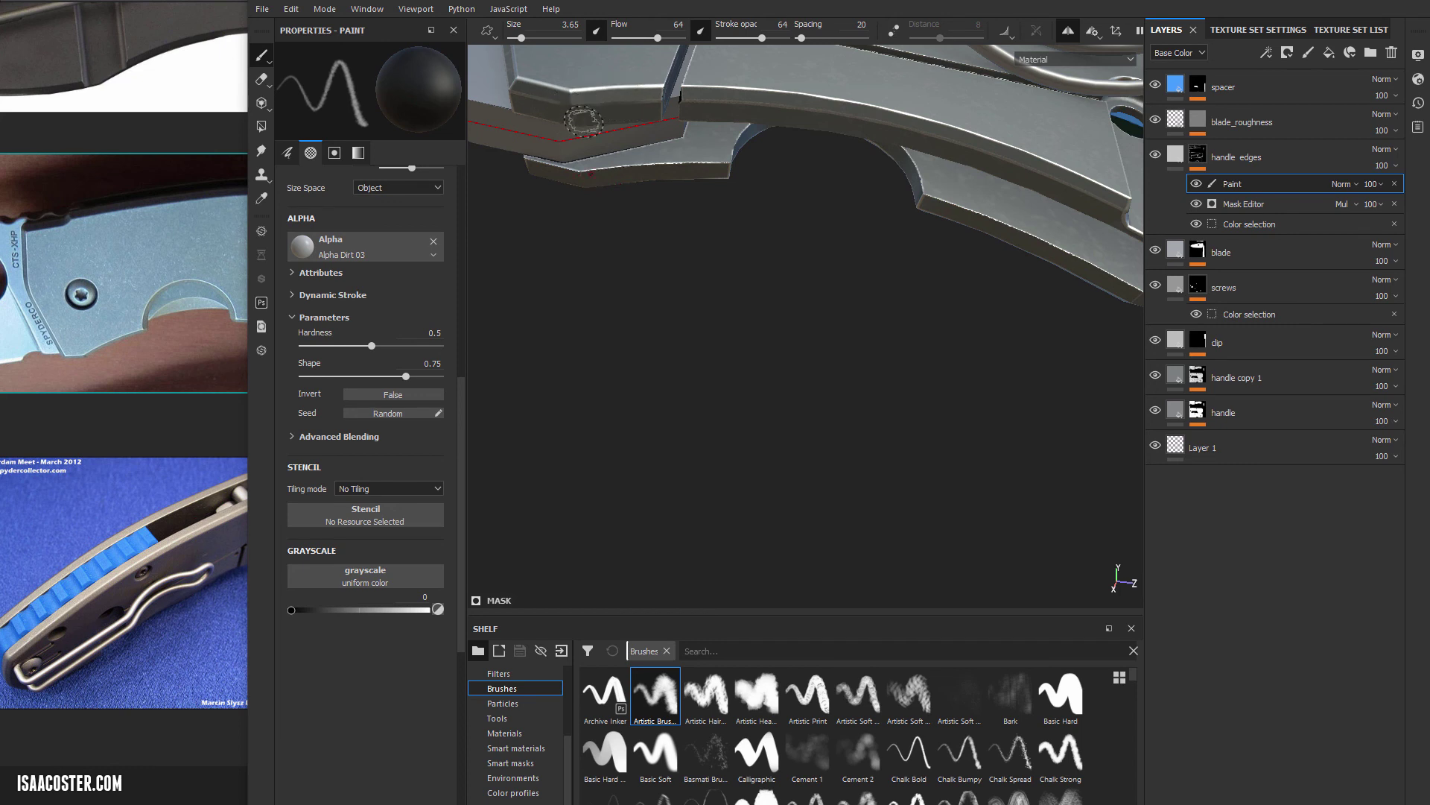
pyautogui.keyDown('alt'); pyautogui.moveTo(597, 128); pyautogui.dragTo(709, 183); pyautogui.keyUp('alt')
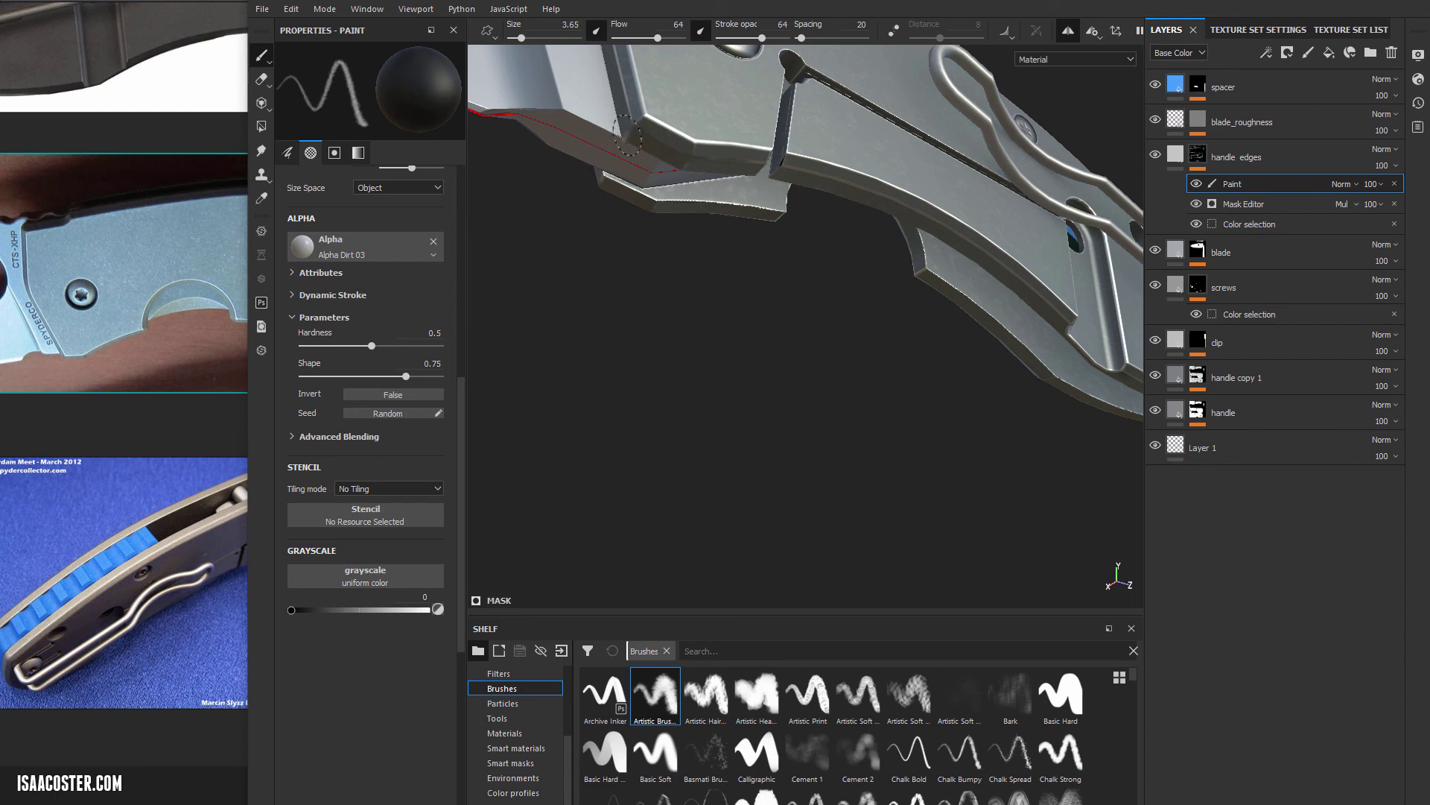
pyautogui.moveTo(656, 86)
pyautogui.keyDown('alt'); pyautogui.mouseDown()
pyautogui.moveTo(775, 541)
pyautogui.moveTo(791, 481)
pyautogui.moveTo(667, 219)
pyautogui.mouseUp(); pyautogui.keyUp('alt')
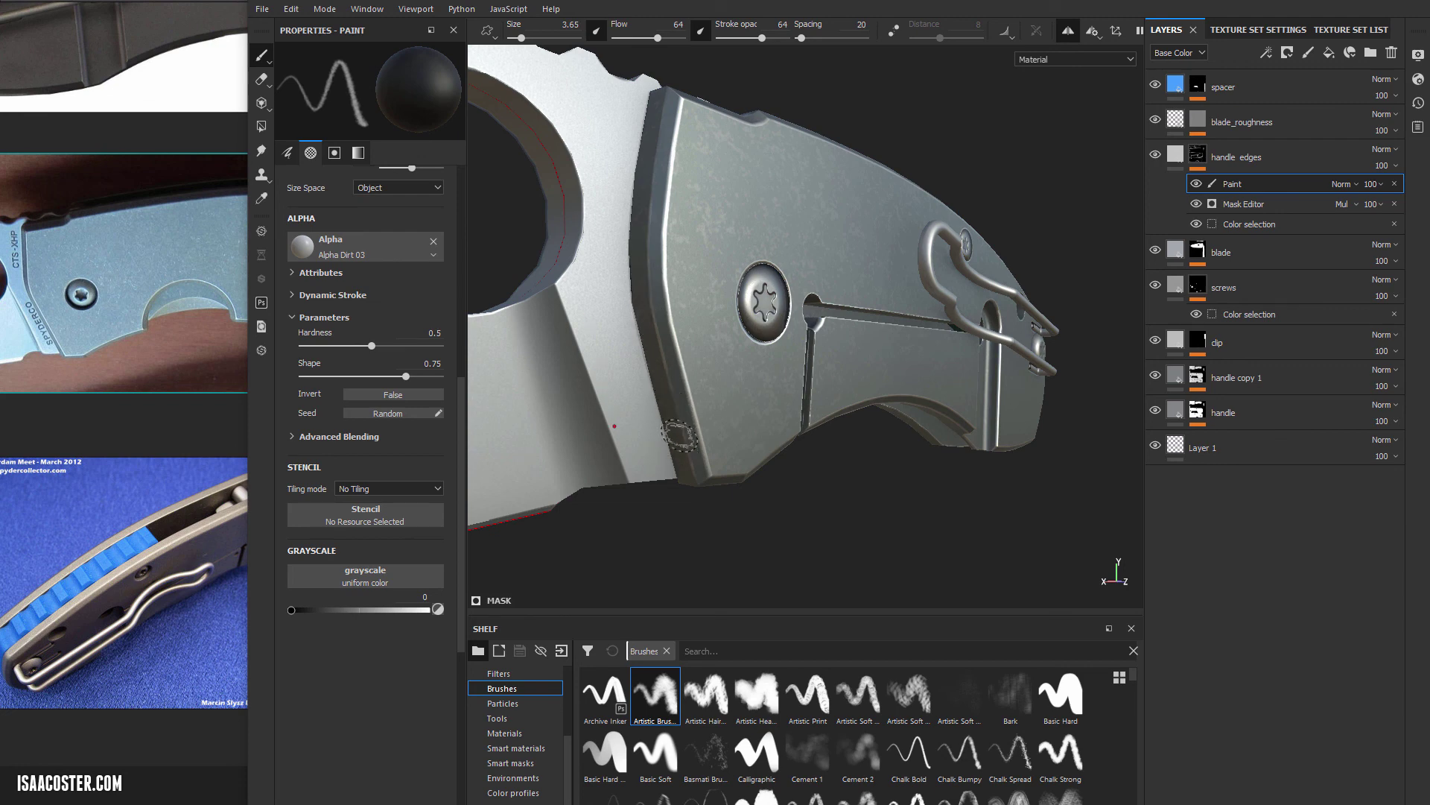
# - Paint black over parts of the edge highlights around the handle's rear end near the clip and spacer
pyautogui.keyDown('alt'); pyautogui.moveTo(655, 346); pyautogui.dragTo(797, 401); pyautogui.keyUp('alt')
pyautogui.keyDown('alt'); pyautogui.moveTo(959, 313); pyautogui.dragTo(908, 322, button='right'); pyautogui.keyUp('alt')
pyautogui.keyDown('alt'); pyautogui.moveTo(907, 322); pyautogui.dragTo(407, 335, button='middle'); pyautogui.keyUp('alt')
pyautogui.keyDown('alt'); pyautogui.moveTo(797, 310); pyautogui.dragTo(775, 276); pyautogui.keyUp('alt')
pyautogui.keyDown('alt'); pyautogui.moveTo(675, 428); pyautogui.dragTo(677, 410); pyautogui.keyUp('alt')
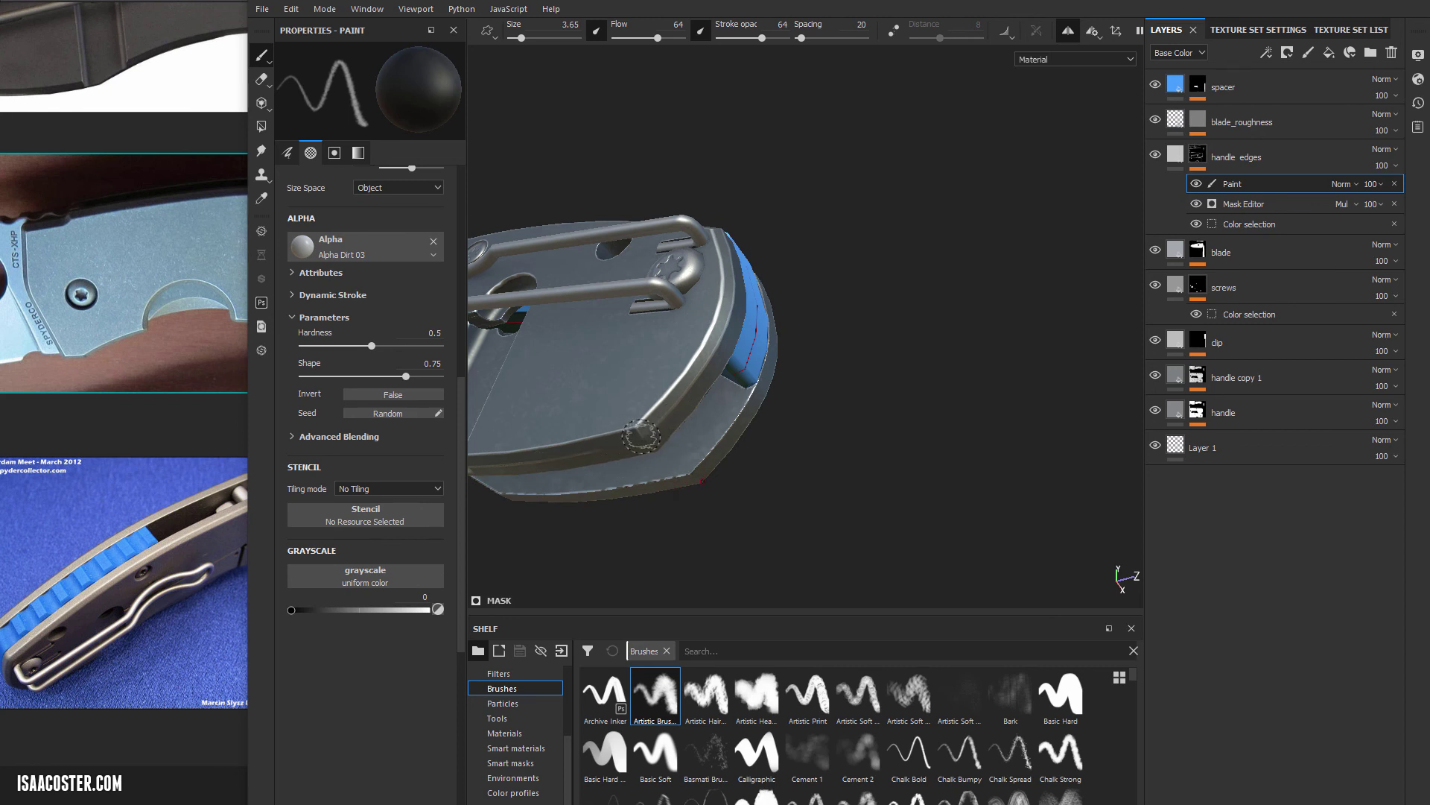
pyautogui.moveTo(745, 300)
pyautogui.keyDown('alt'); pyautogui.mouseDown()
pyautogui.moveTo(655, 473)
pyautogui.moveTo(704, 162)
pyautogui.mouseUp(); pyautogui.keyUp('alt')
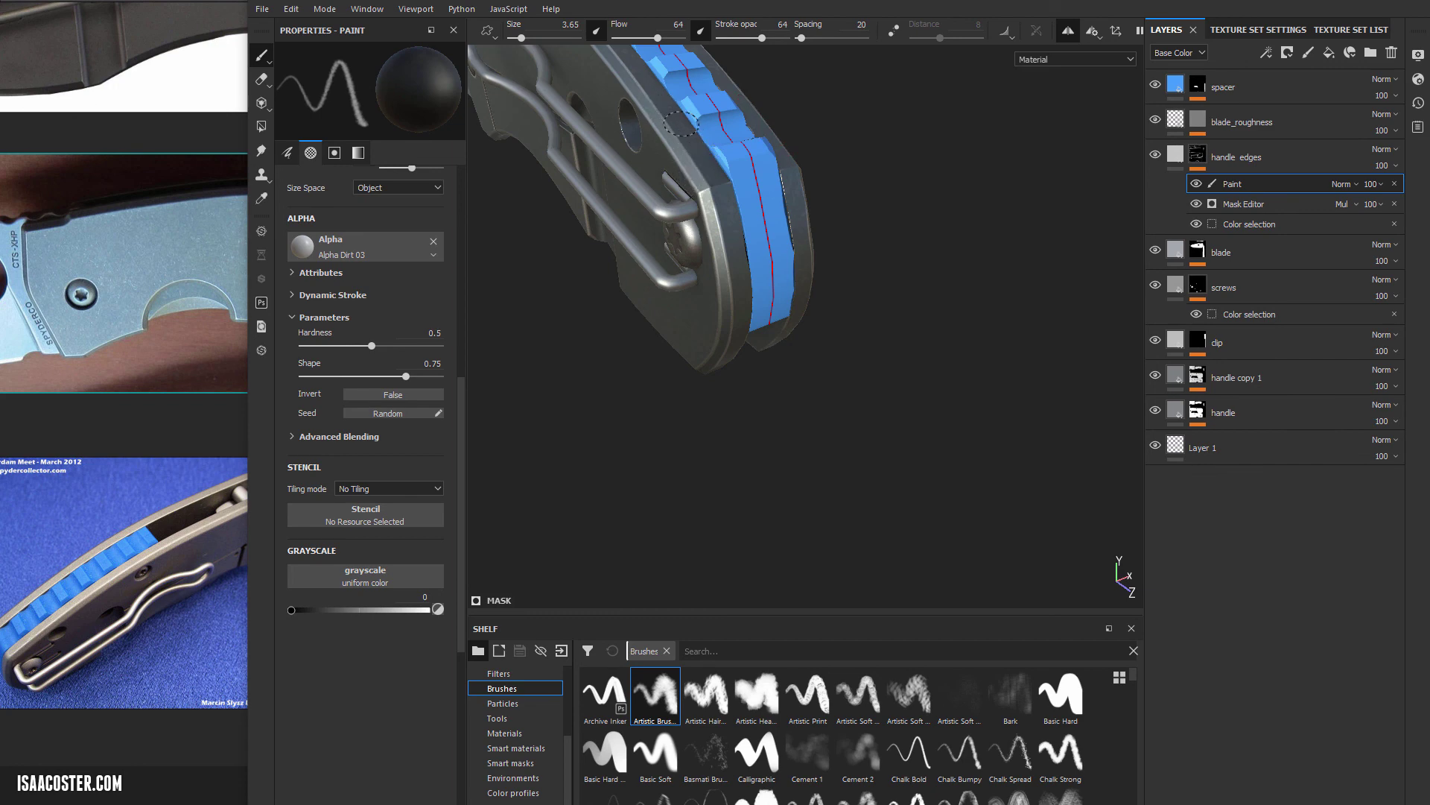
# - Turn off mirror symmetry and compare the whole knife with the reference photo of the blade
pyautogui.keyDown('alt'); pyautogui.moveTo(741, 314); pyautogui.dragTo(620, 261); pyautogui.keyUp('alt')
pyautogui.keyDown('alt'); pyautogui.moveTo(619, 261); pyautogui.dragTo(1159, 362, button='middle'); pyautogui.keyUp('alt')
pyautogui.keyDown('alt'); pyautogui.keyDown('shift'); pyautogui.moveTo(1158, 362); pyautogui.dragTo(1163, 382); pyautogui.keyUp('shift'); pyautogui.keyUp('alt')
pyautogui.keyDown('alt'); pyautogui.moveTo(894, 350); pyautogui.dragTo(891, 425); pyautogui.keyUp('alt')
pyautogui.keyDown('alt'); pyautogui.moveTo(891, 425); pyautogui.dragTo(456, 379, button='right'); pyautogui.keyUp('alt')
pyautogui.keyDown('alt'); pyautogui.moveTo(678, 402); pyautogui.dragTo(913, 372, button='middle'); pyautogui.keyUp('alt')
pyautogui.keyDown('alt'); pyautogui.moveTo(913, 372); pyautogui.dragTo(828, 187); pyautogui.keyUp('alt')
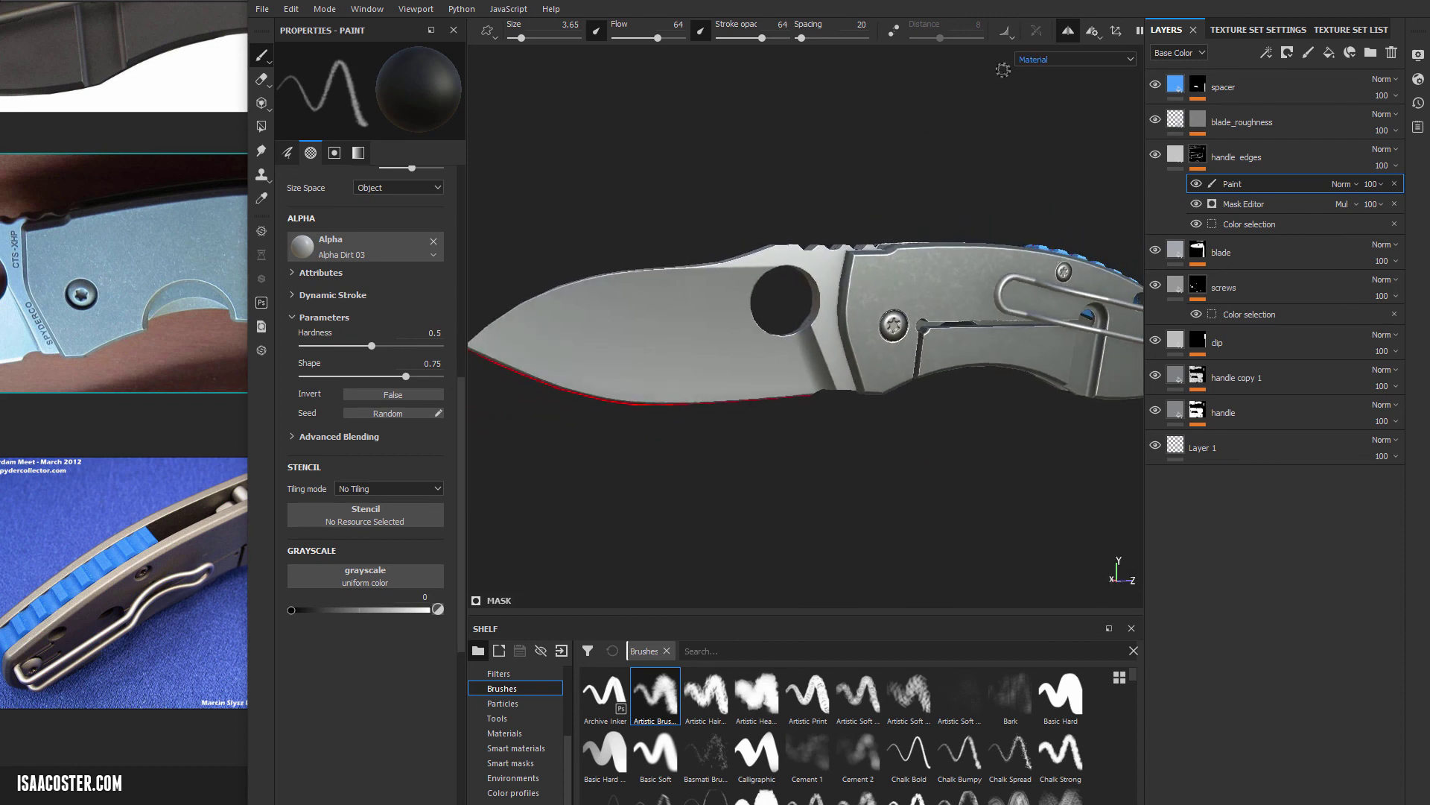
pyautogui.keyDown('alt'); pyautogui.moveTo(926, 208); pyautogui.dragTo(856, 157); pyautogui.keyUp('alt')
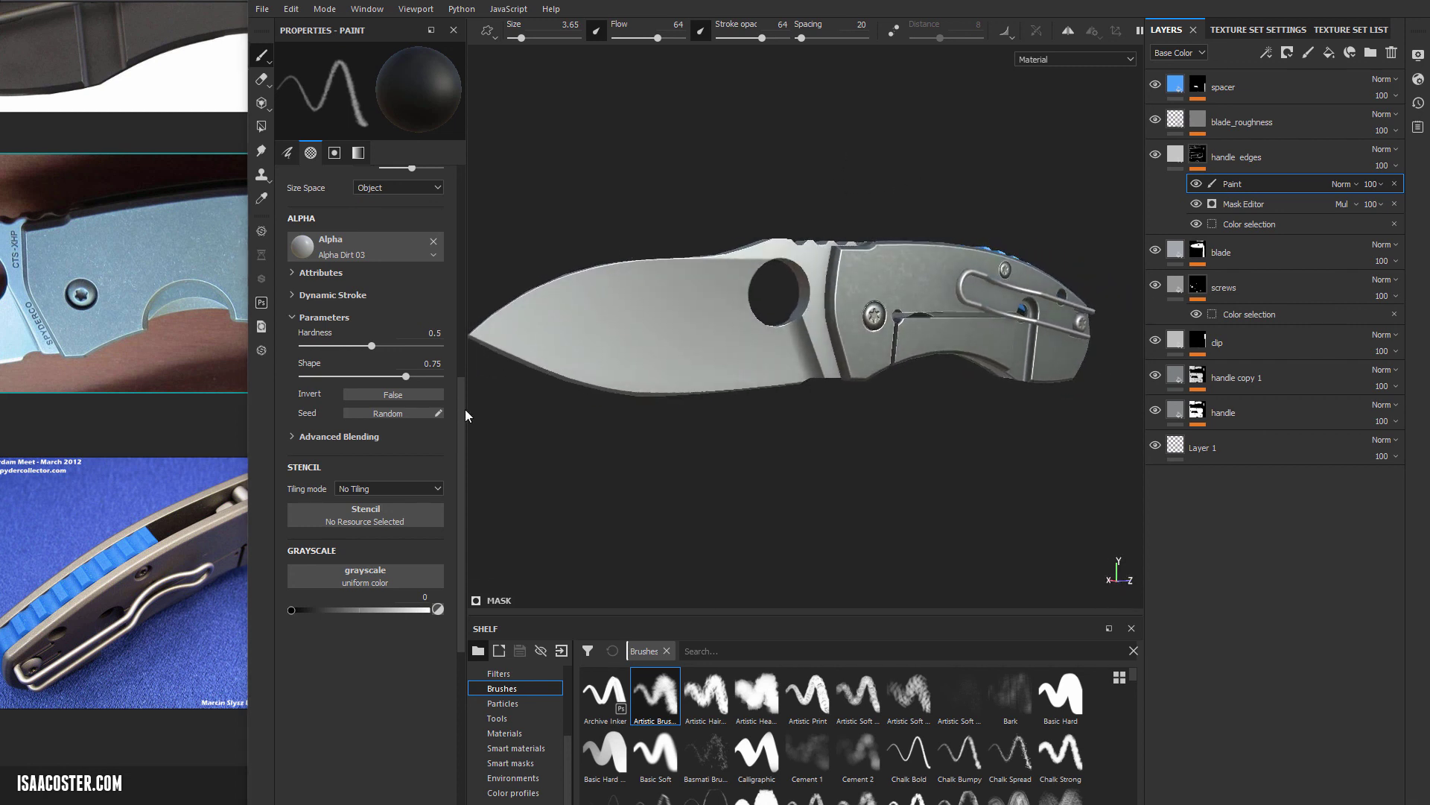
pyautogui.scroll(-2, 104, 301)
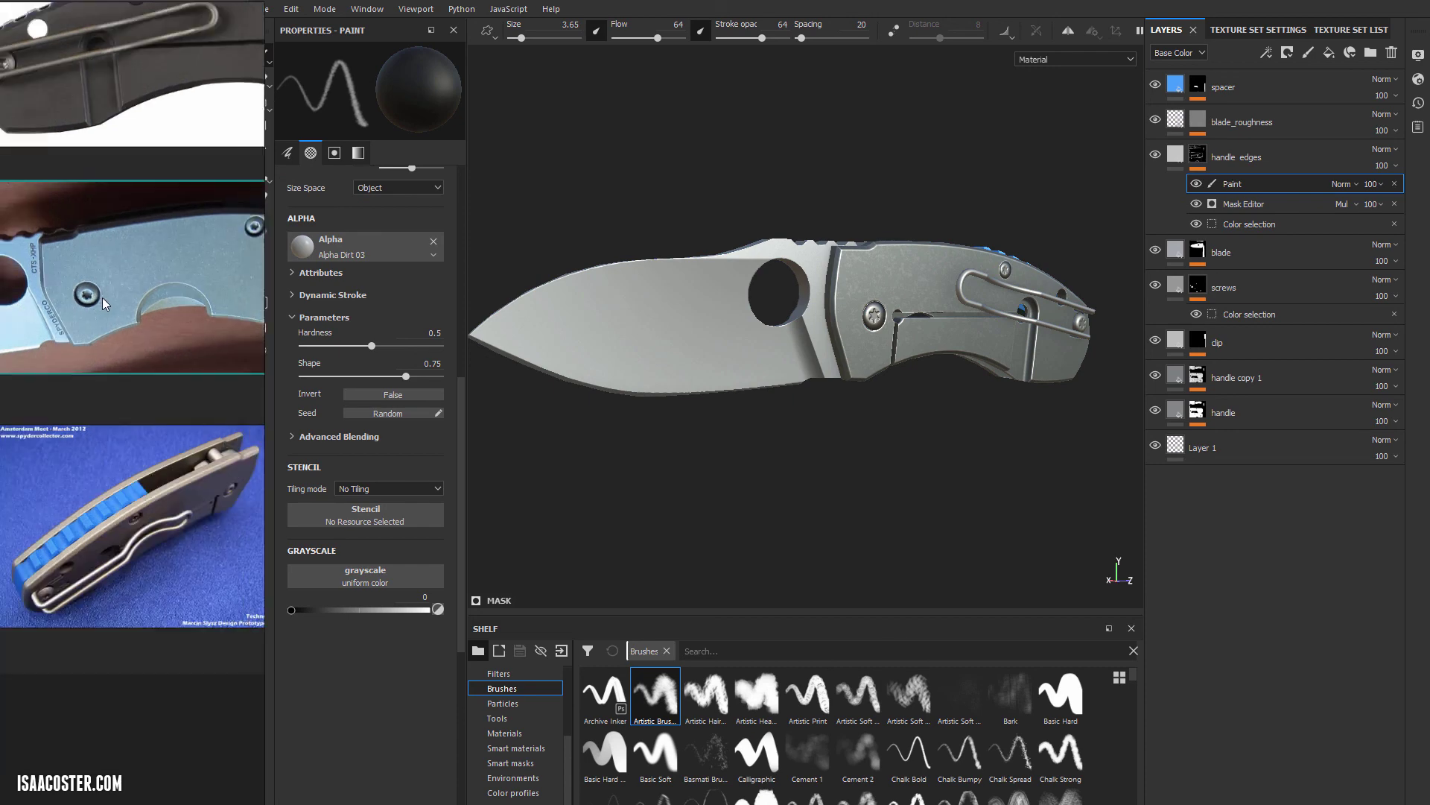
pyautogui.moveTo(112, 297); pyautogui.dragTo(234, 304, button='middle')
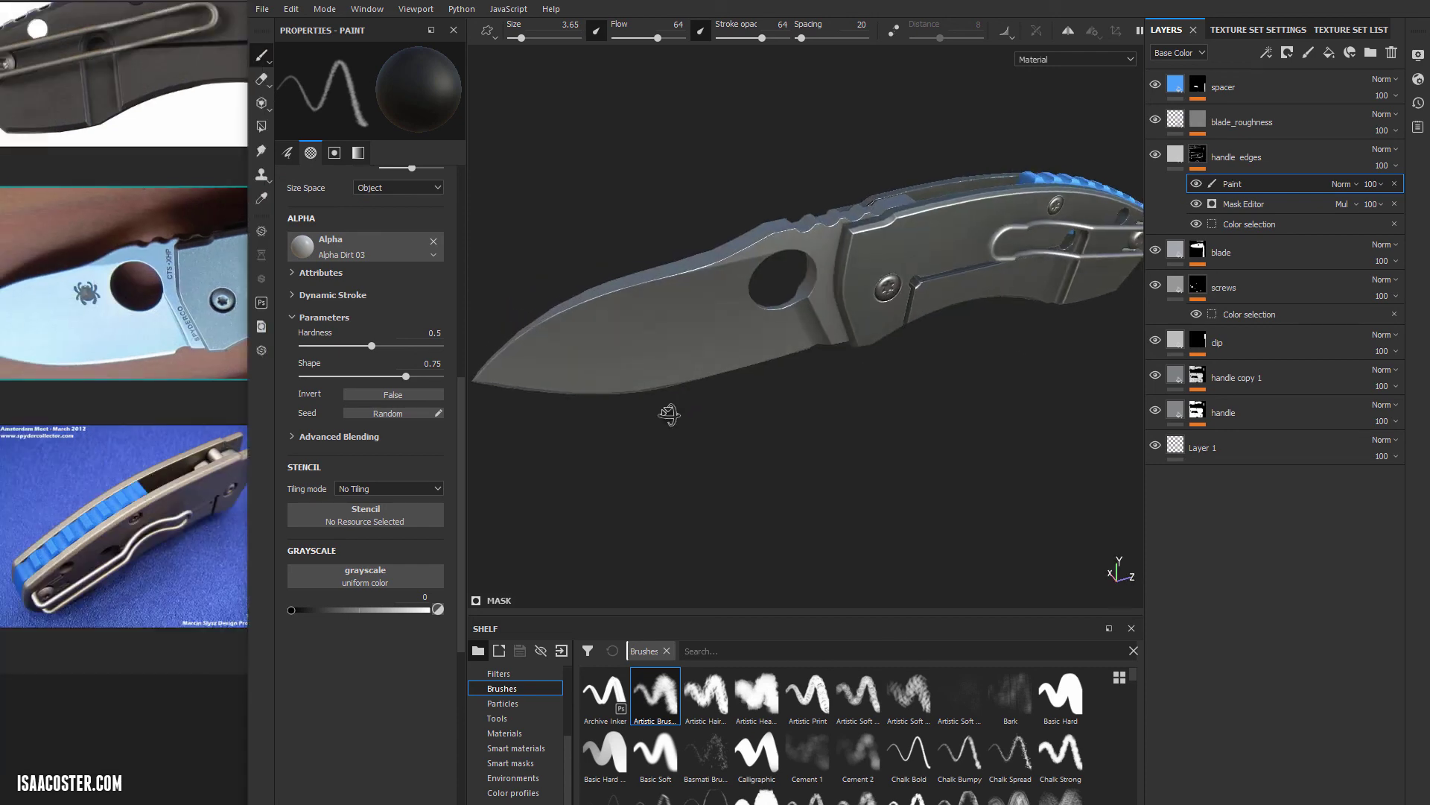